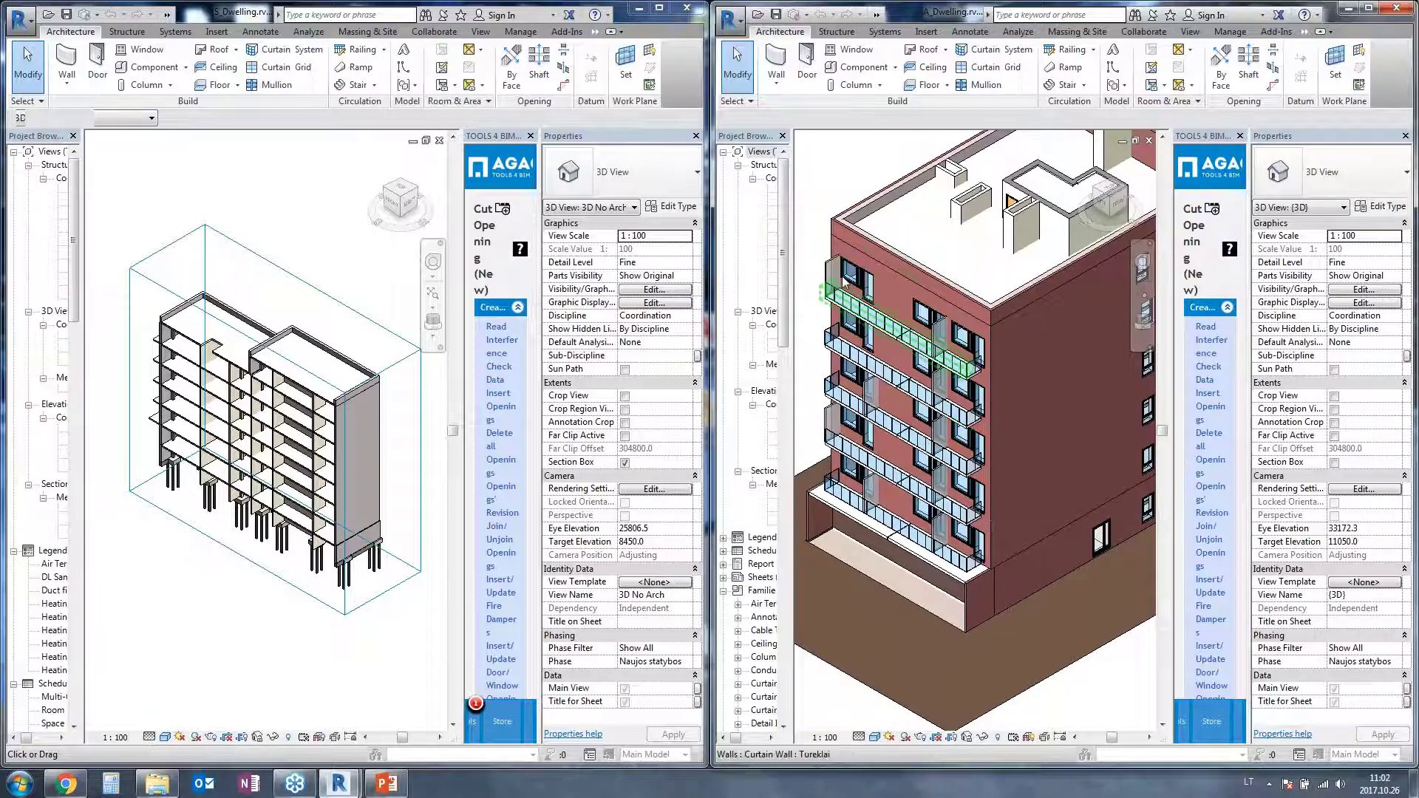
Examine the balcony facade of the architectural model and view the structural model from several sides to compare the two
scroll(846, 277, up, 4)
scroll(921, 416, down, 3)
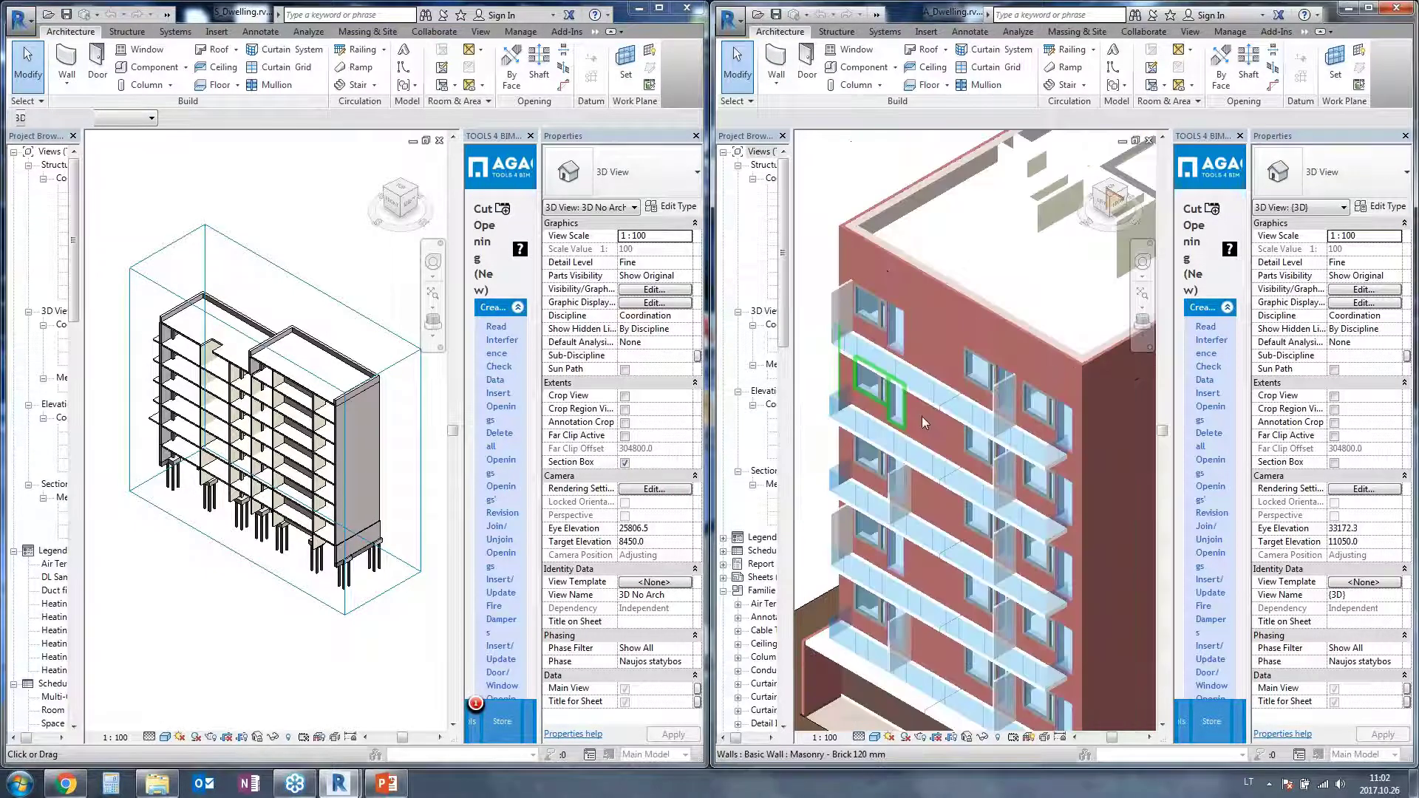
click(396, 504)
scroll(322, 517, down, 1)
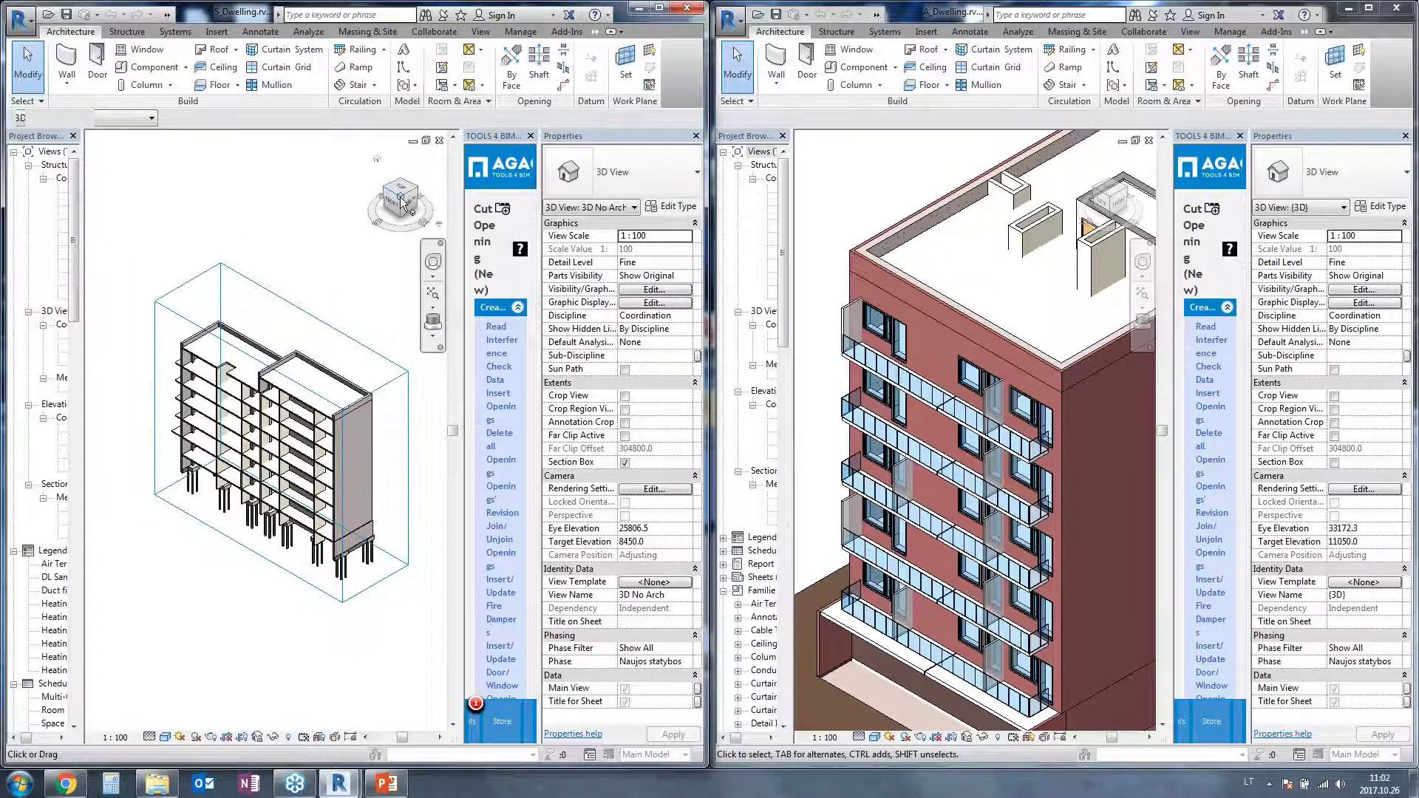
click(381, 201)
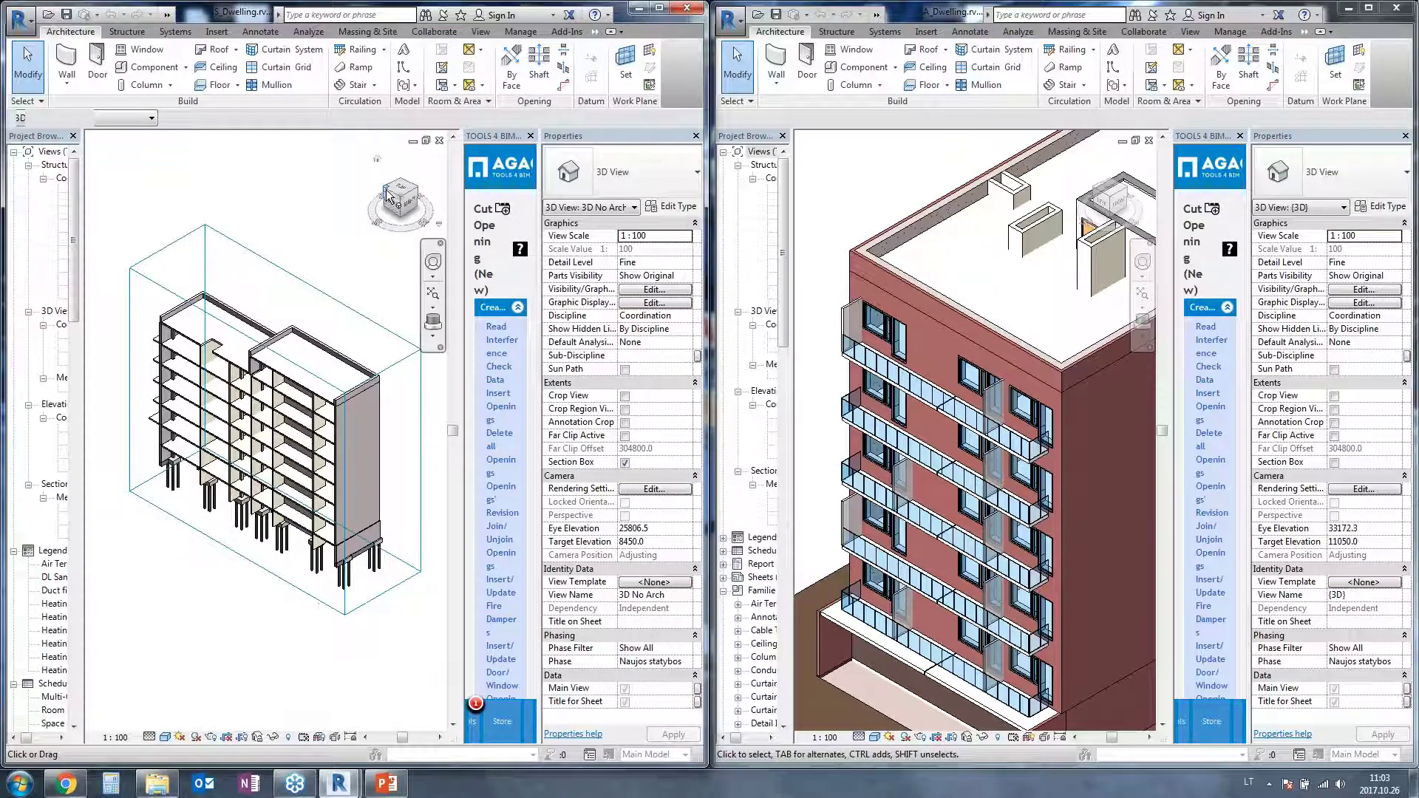
click(388, 196)
click(387, 190)
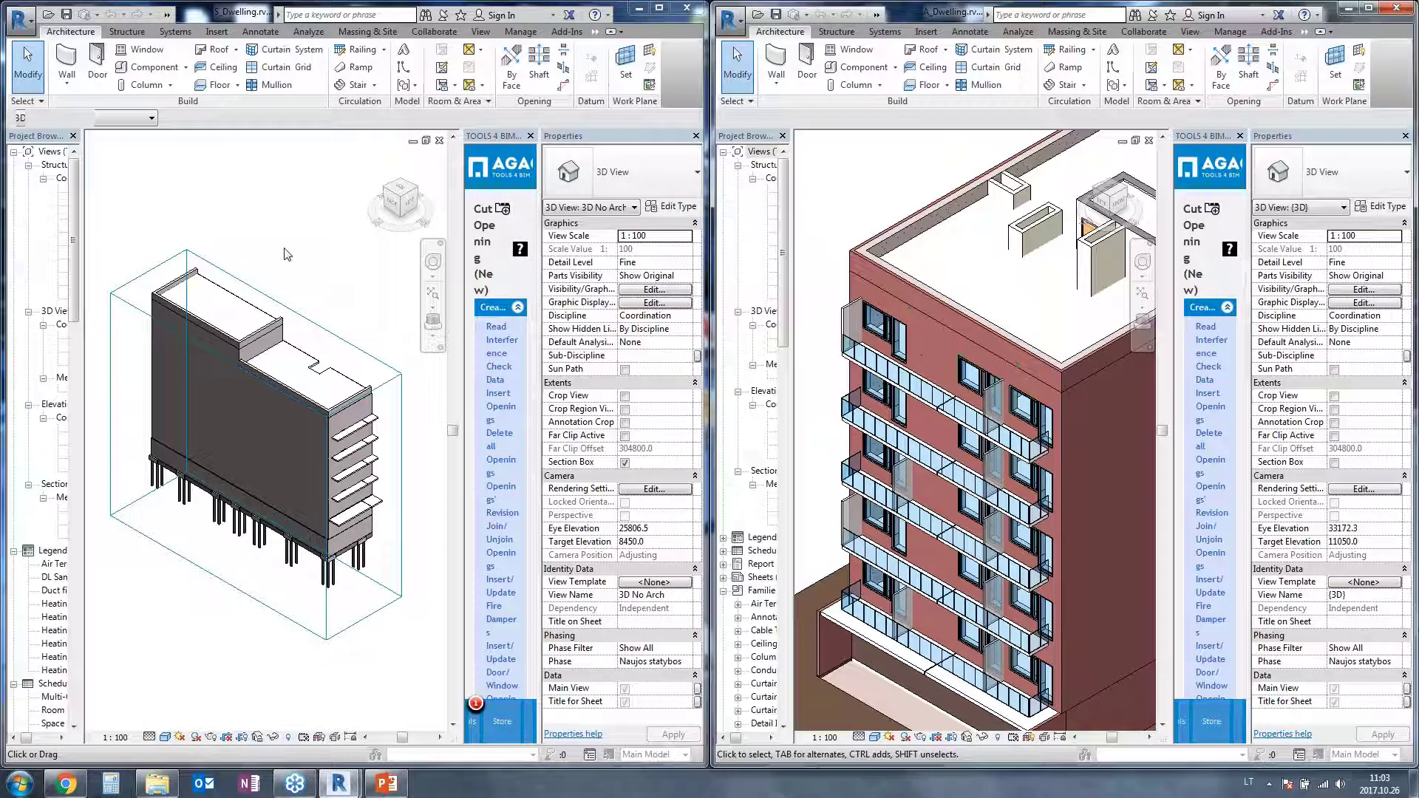
click(386, 195)
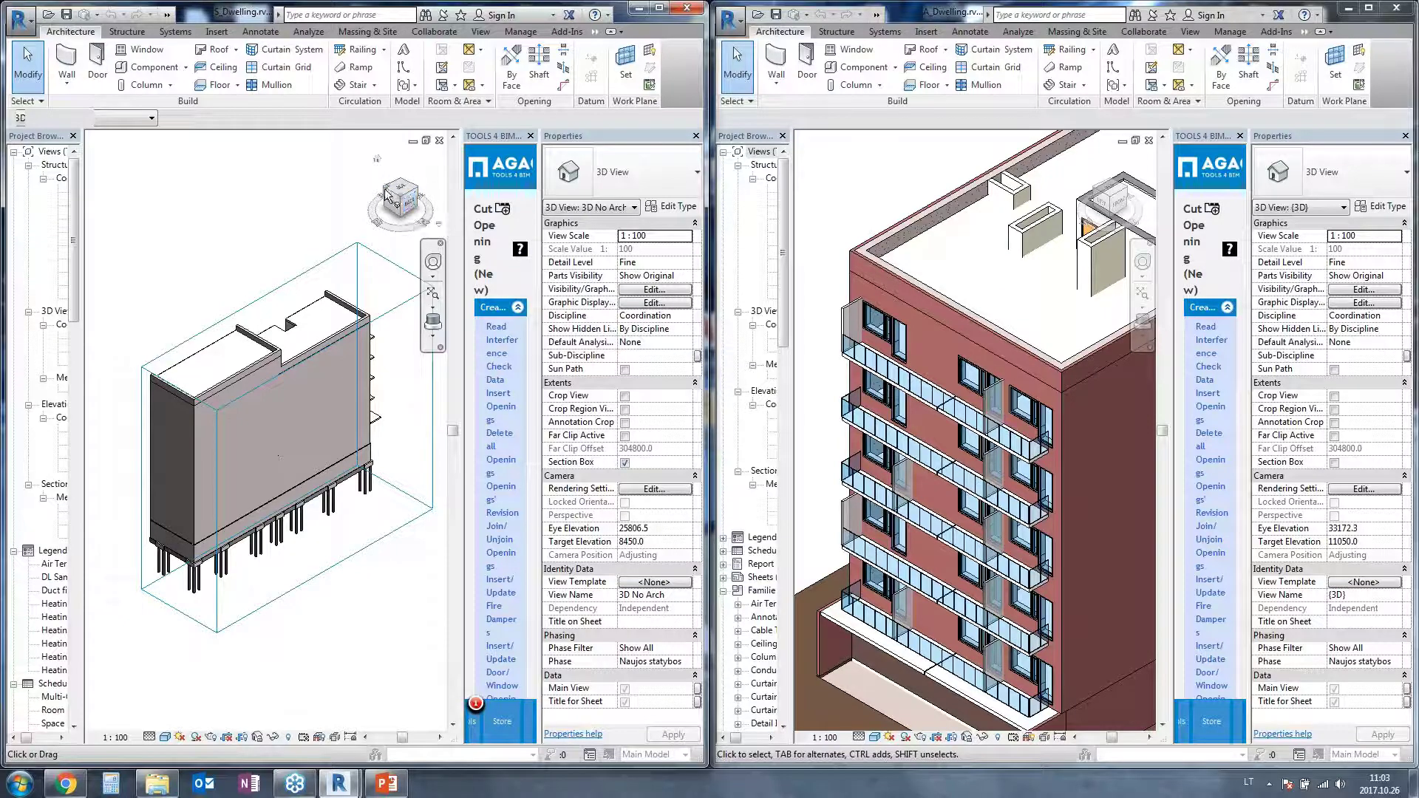
click(386, 194)
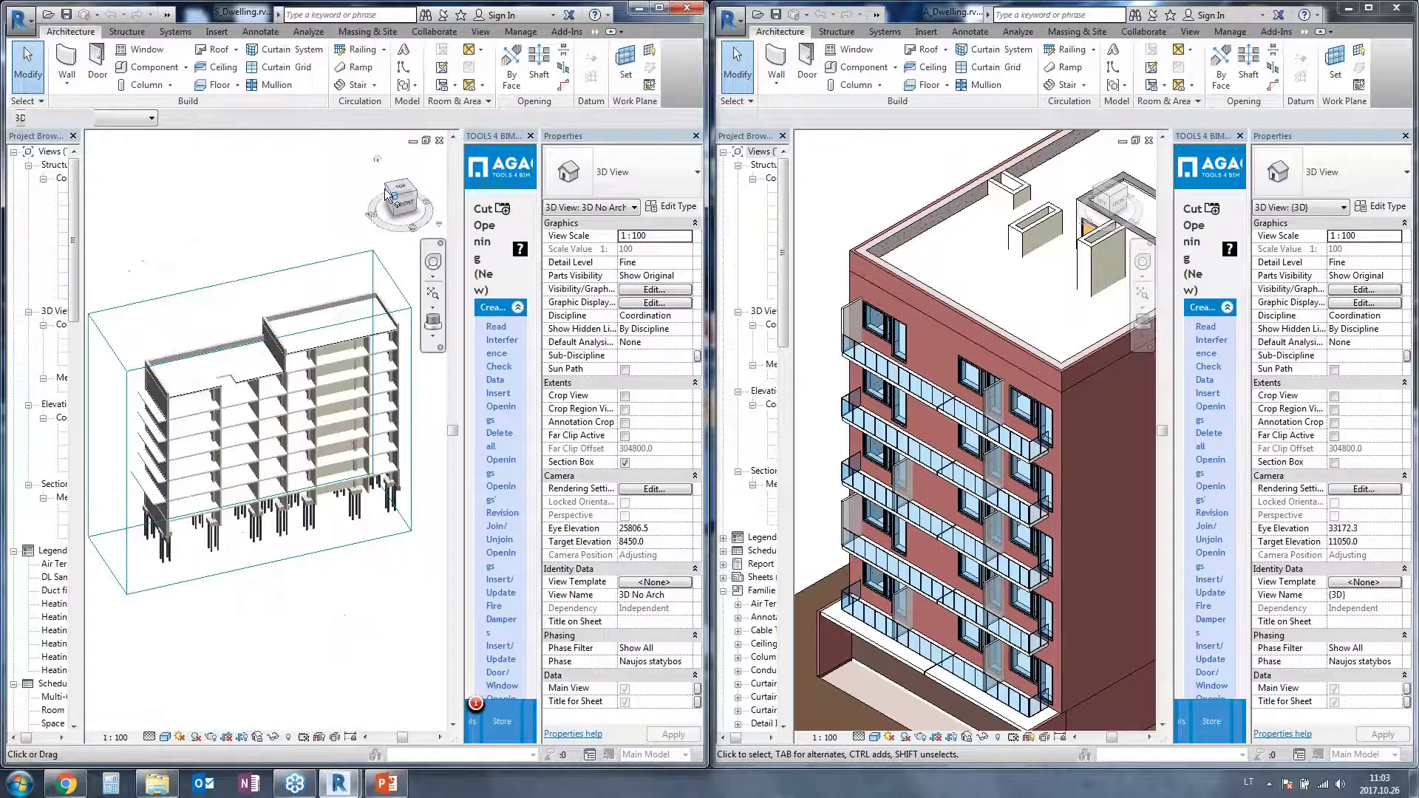
click(386, 195)
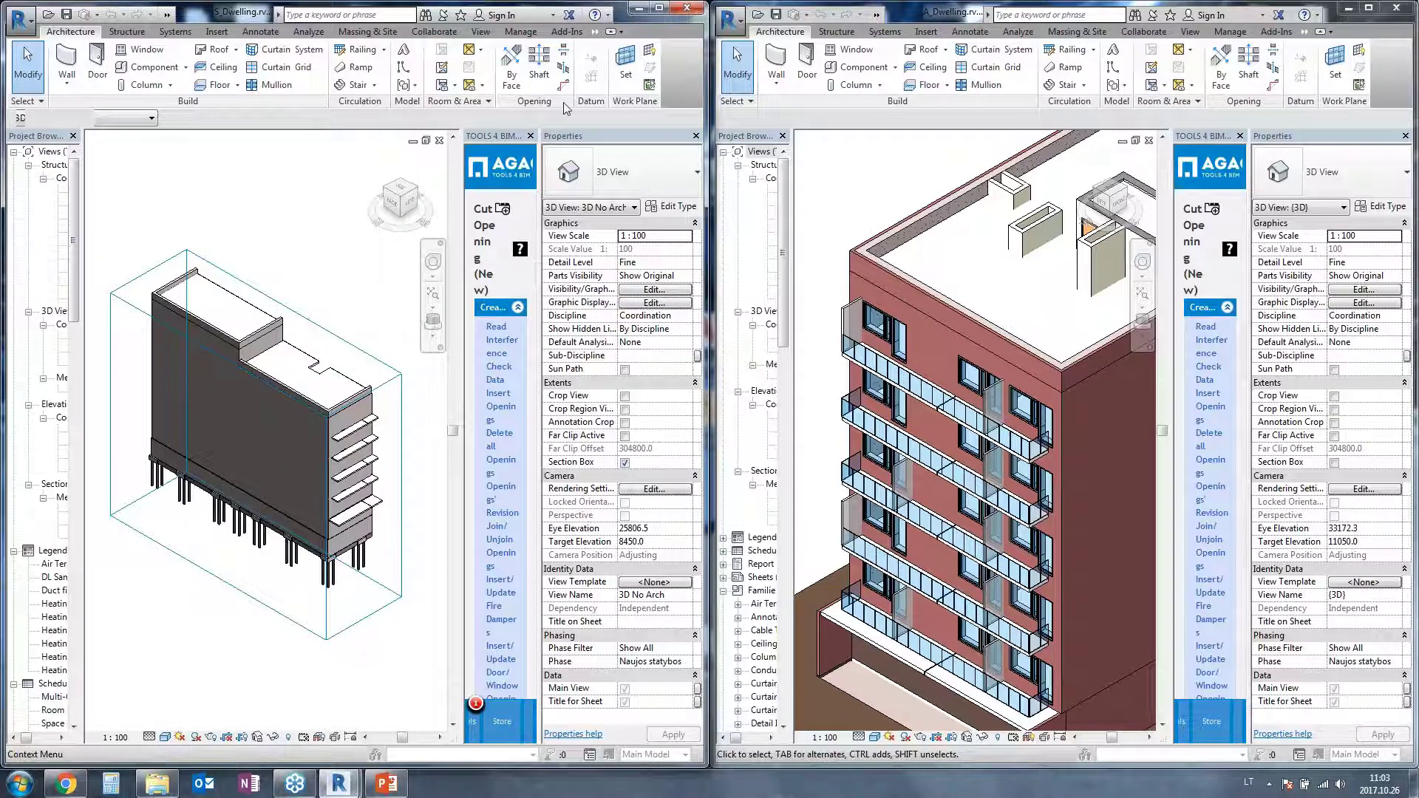
Maximize the structural model's window, recenter the model, and widen the Project Browser until full view names are readable
click(659, 8)
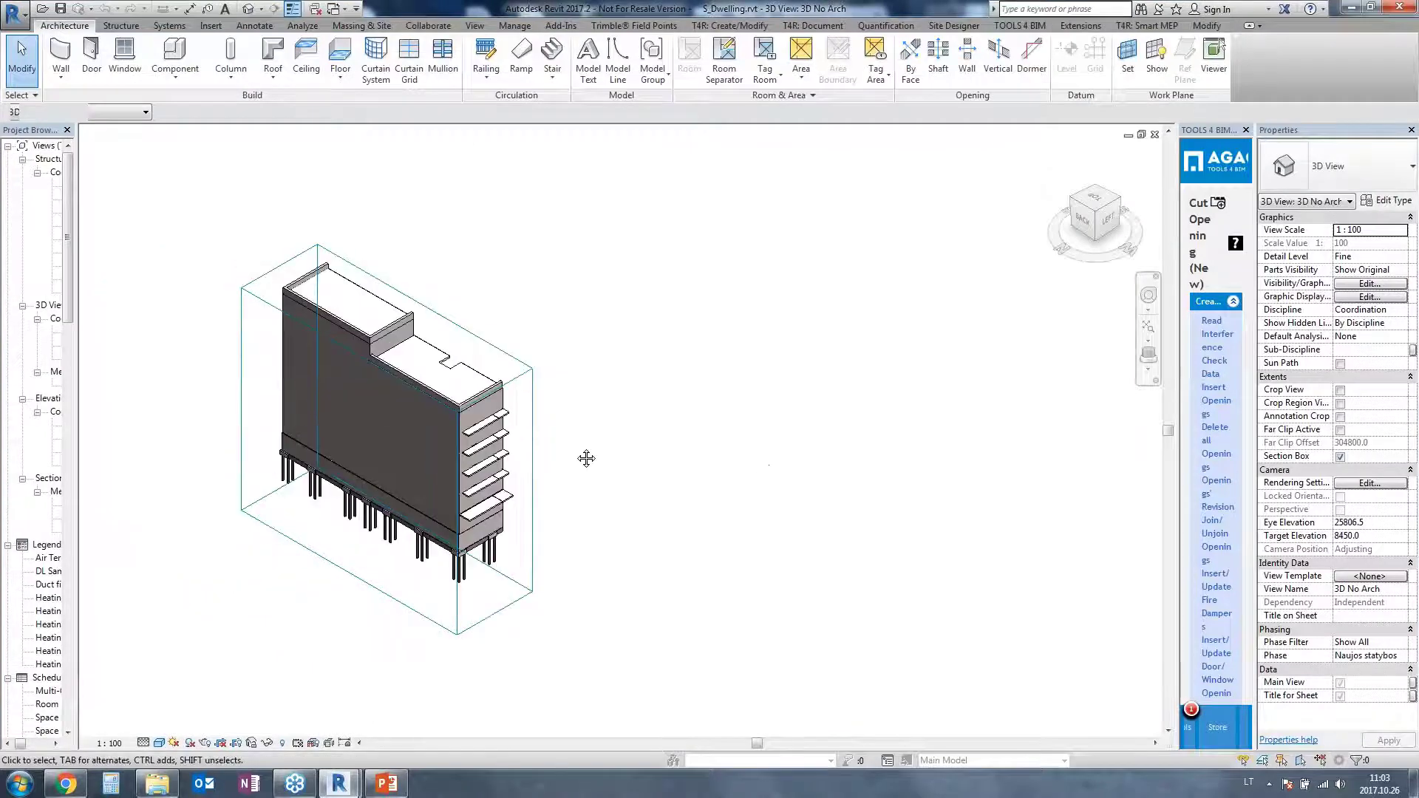
middle_click(586, 459)
middle_click(586, 459)
drag(77, 324, 303, 325)
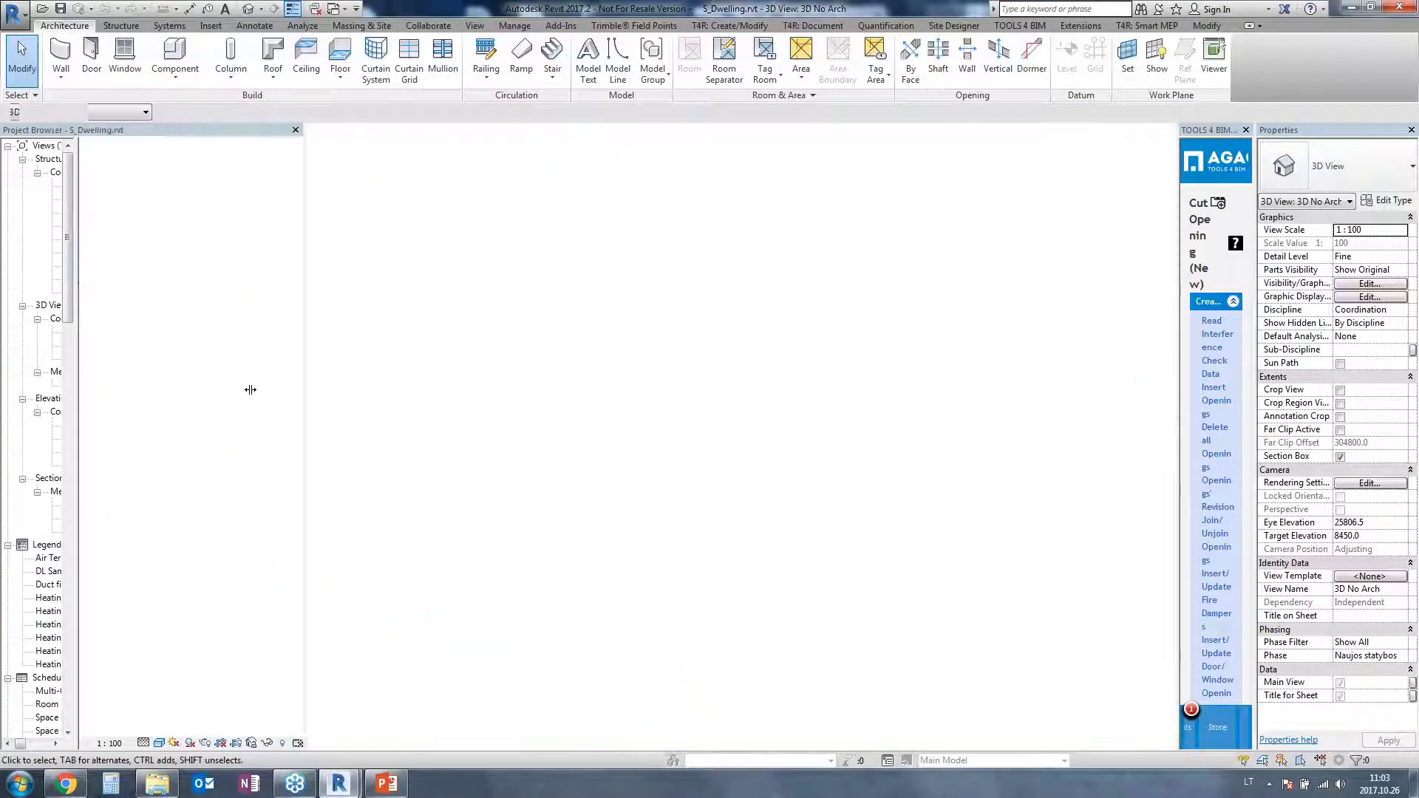
Open the 3D With Arch view and examine the windows, doors and balconies on the building's outer walls
double_click(96, 358)
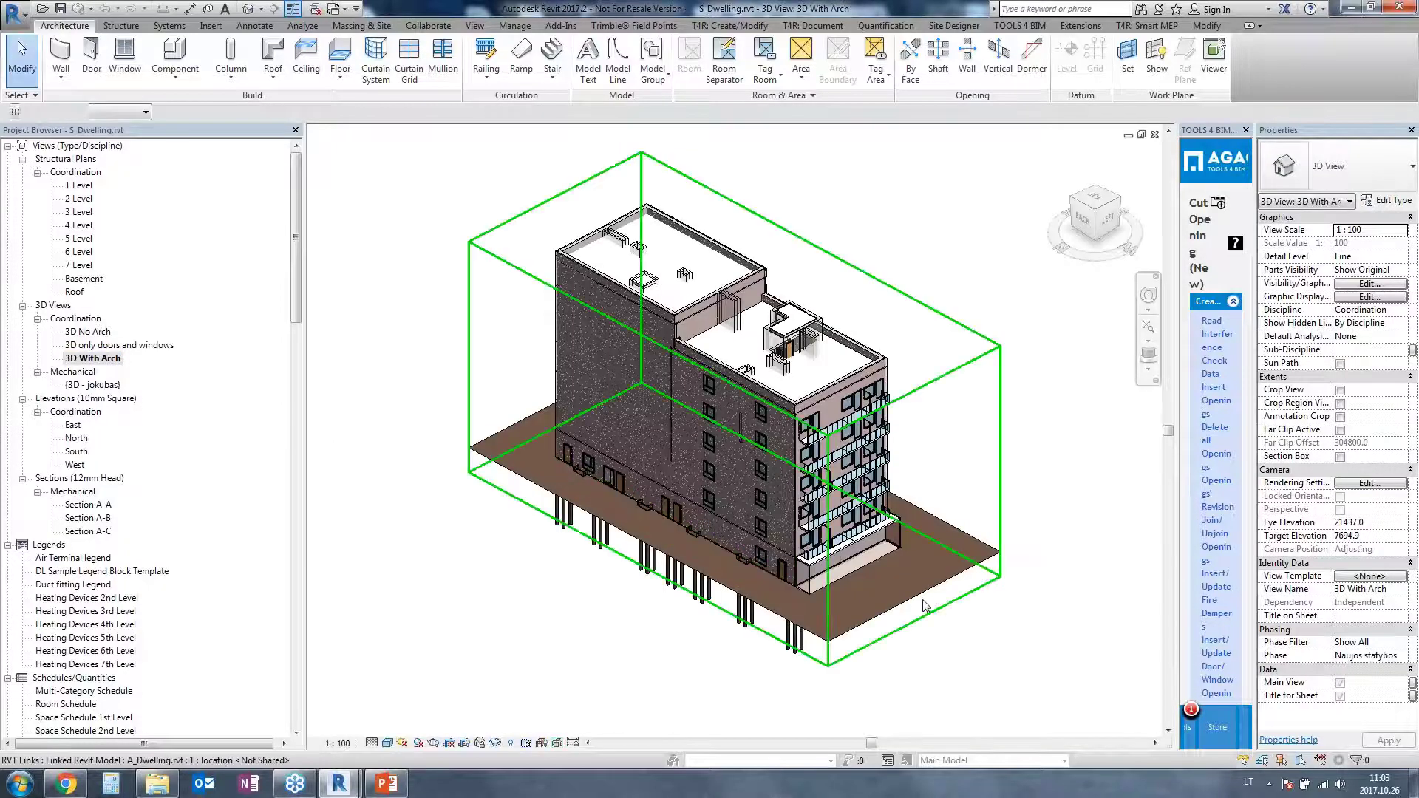
mouse_move(839, 573)
shift+middle_down()
mouse_move(784, 571)
mouse_move(841, 553)
shift+middle_up()
scroll(650, 373, up, 5)
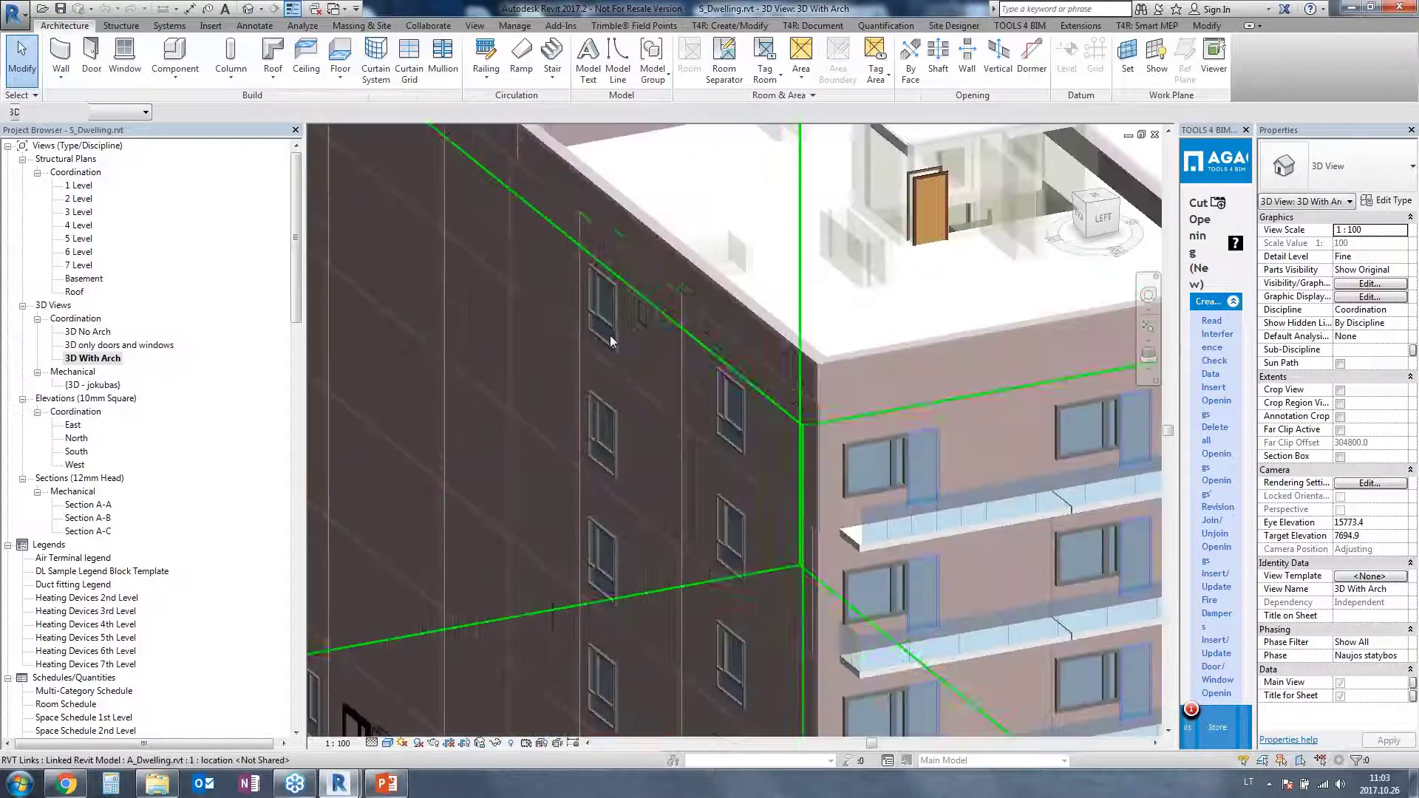
middle_drag(968, 600, 858, 447)
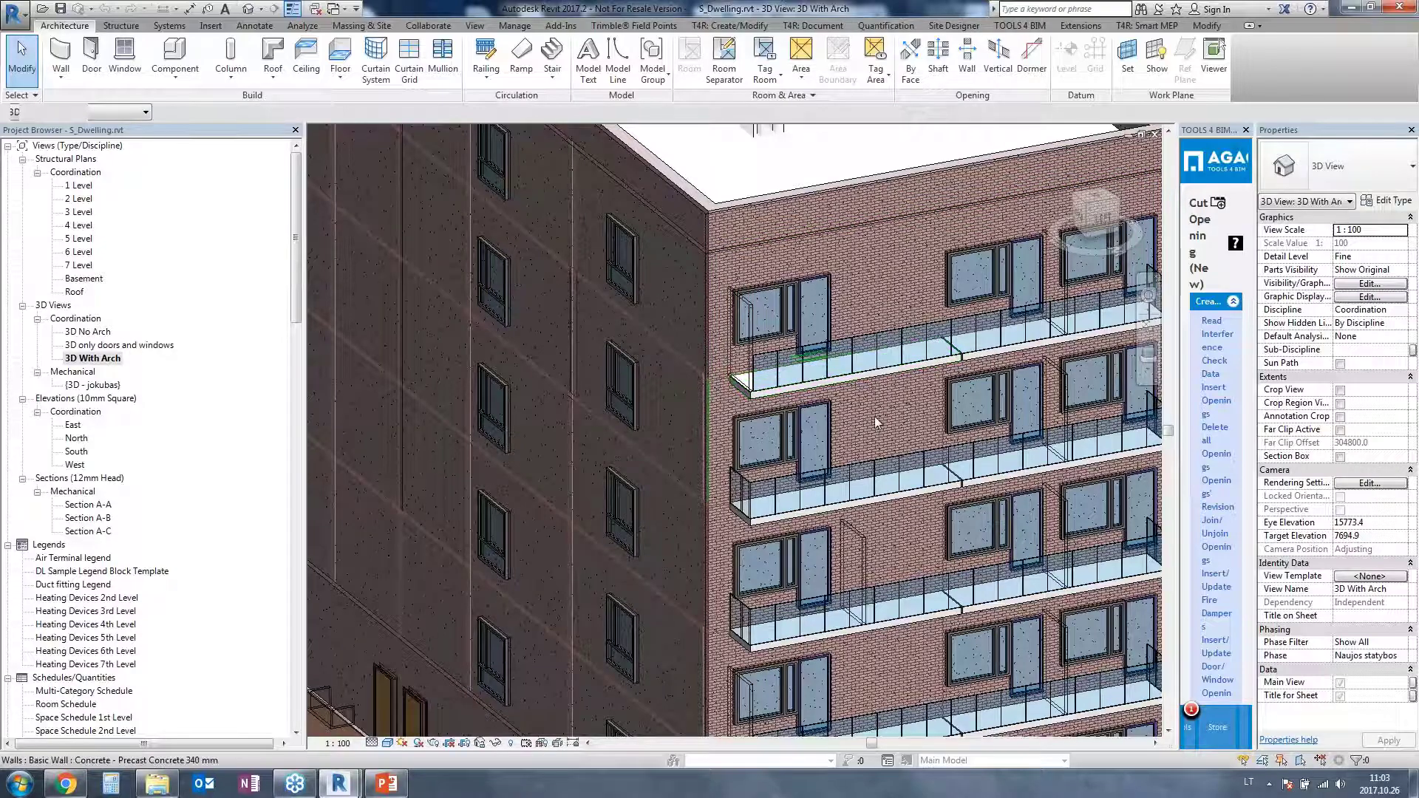
shift+middle_drag(875, 415, 680, 481)
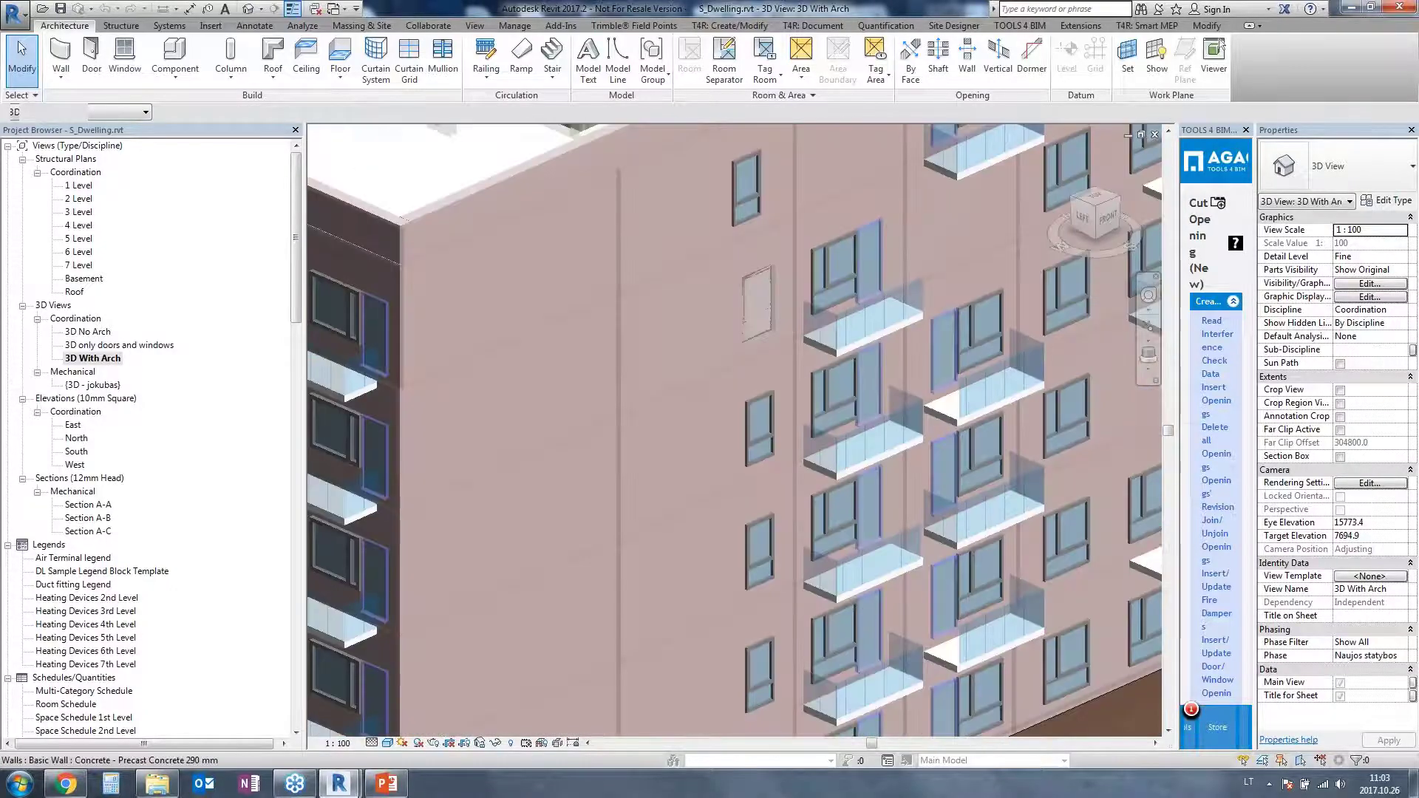
scroll(685, 477, down, 3)
middle_drag(992, 576, 1013, 537)
scroll(668, 506, up, 4)
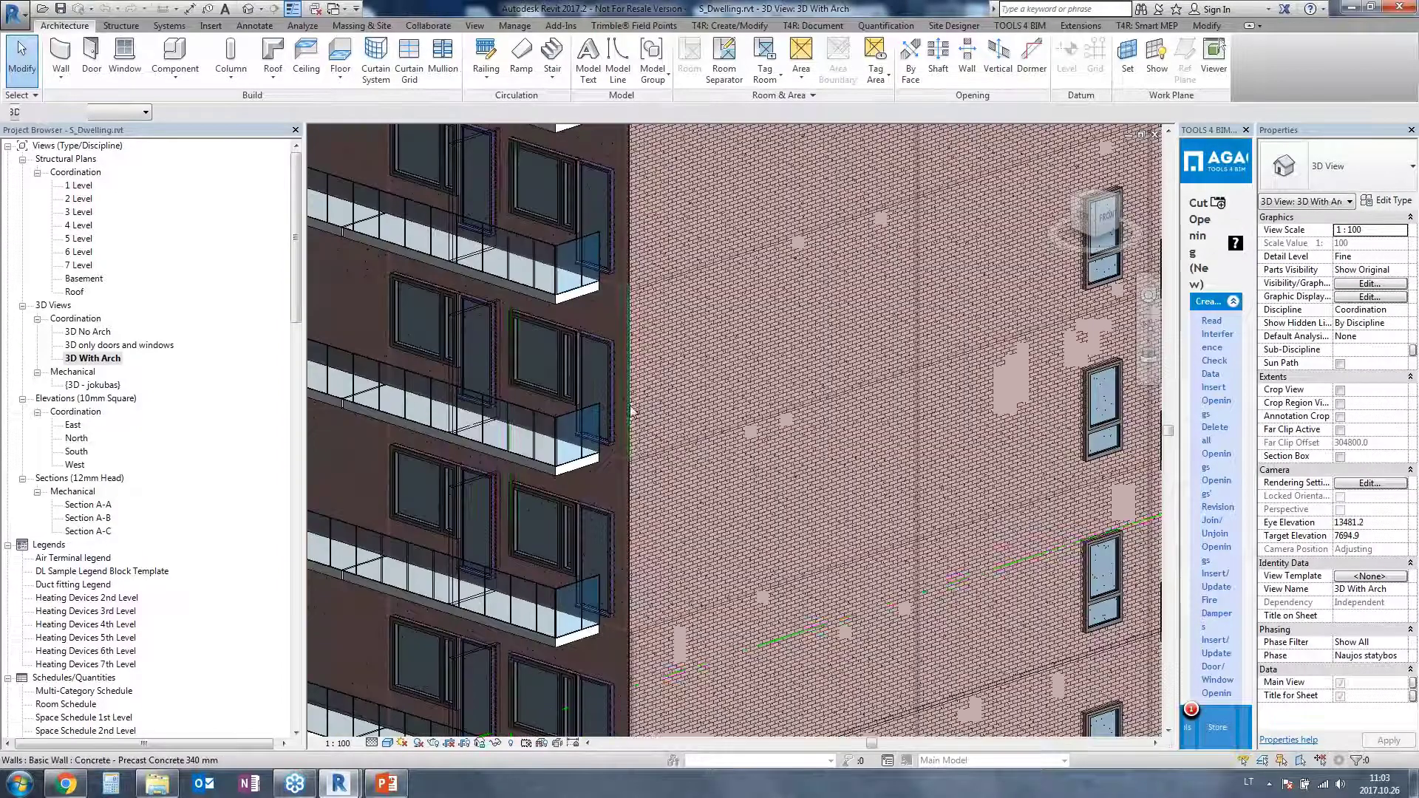
scroll(680, 519, down, 3)
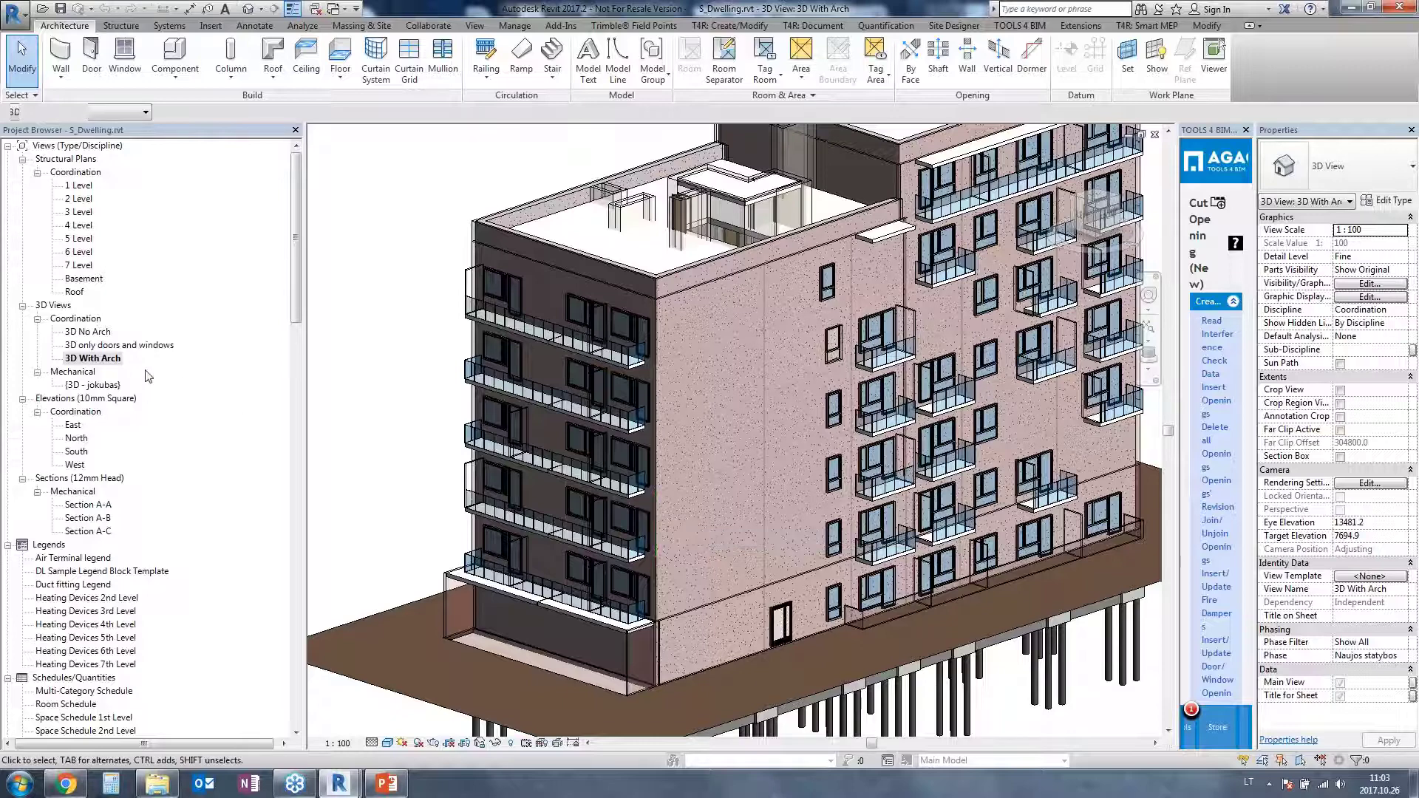
Open the 3D only doors and windows view and inspect the precast concrete walls behind the balcony windows and doors
double_click(141, 345)
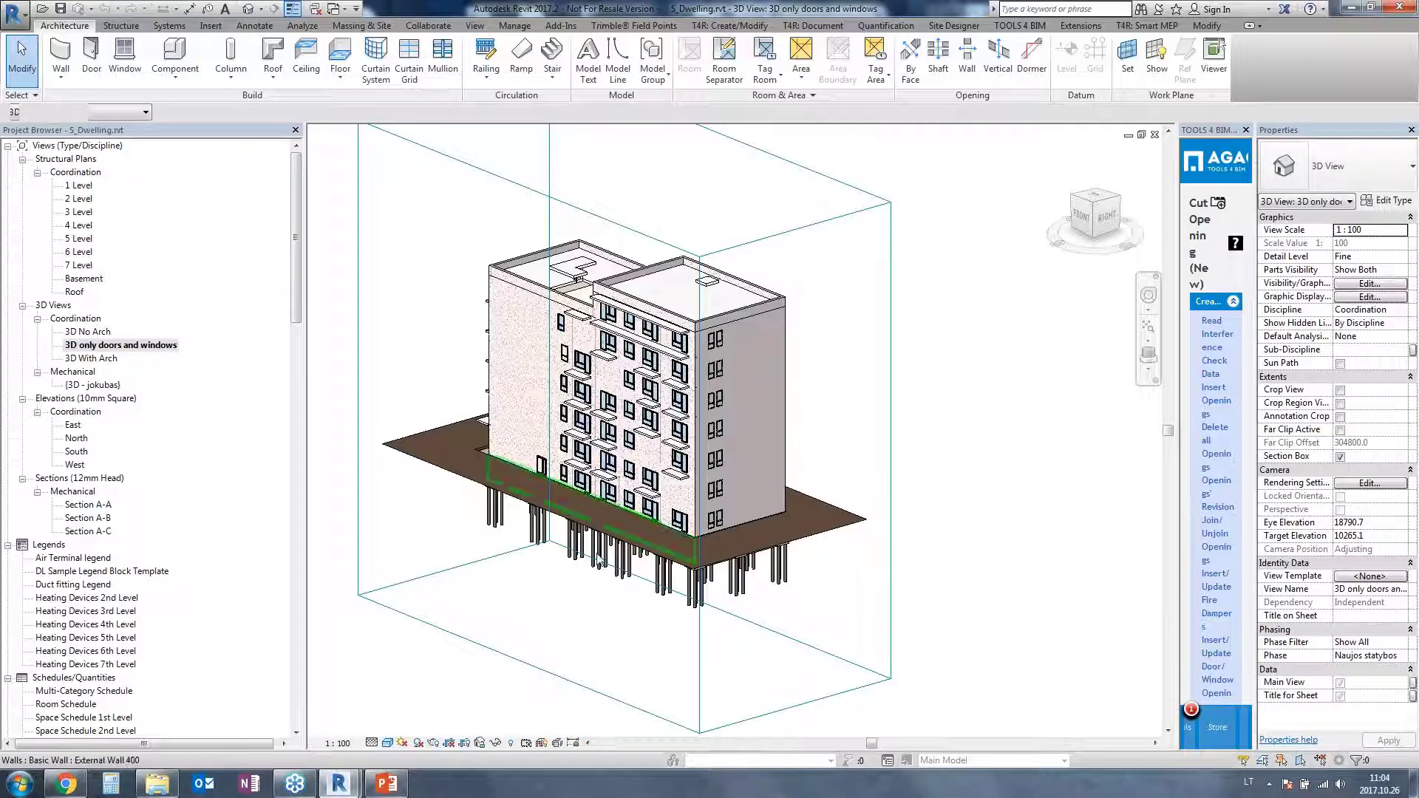
shift+middle_drag(591, 547, 567, 399)
scroll(558, 368, up, 5)
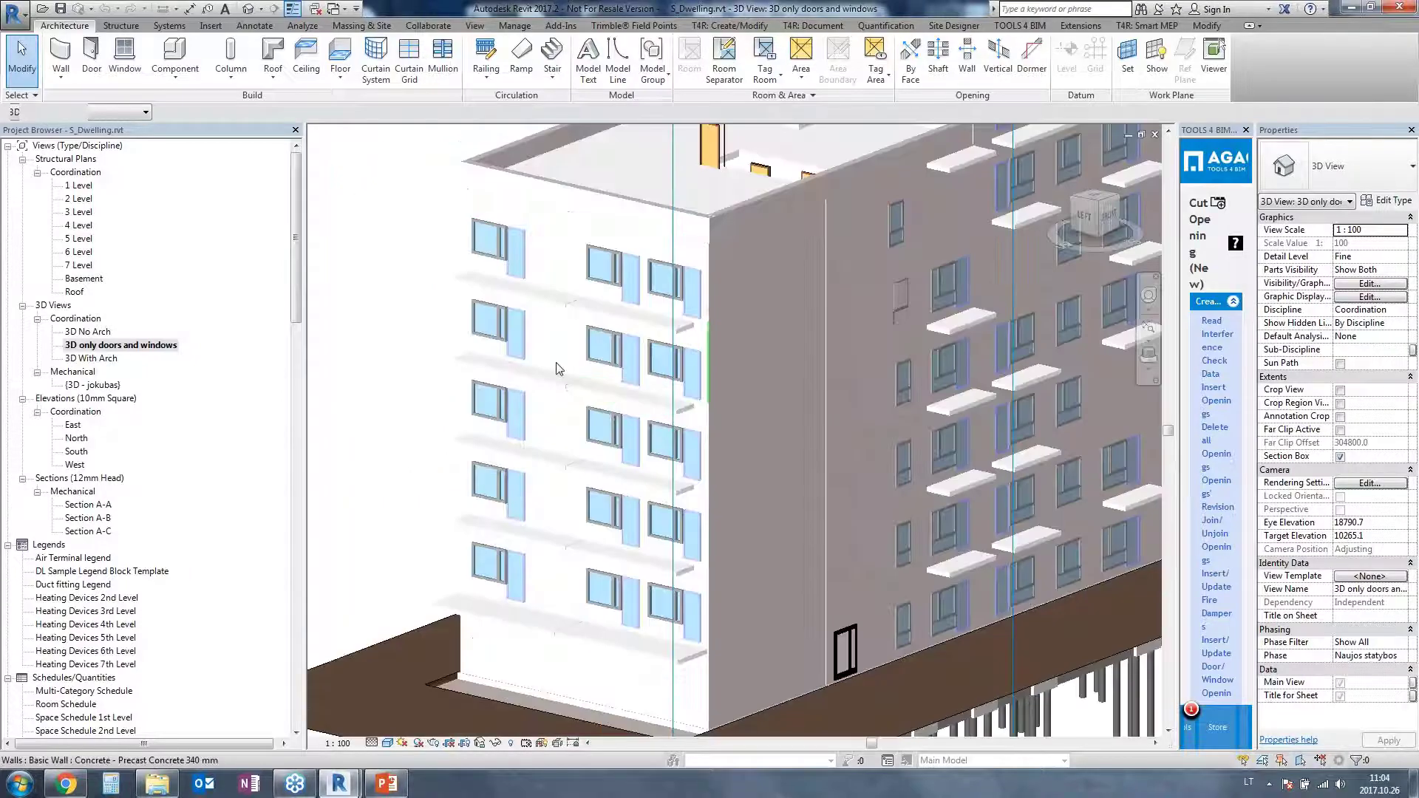
click(563, 329)
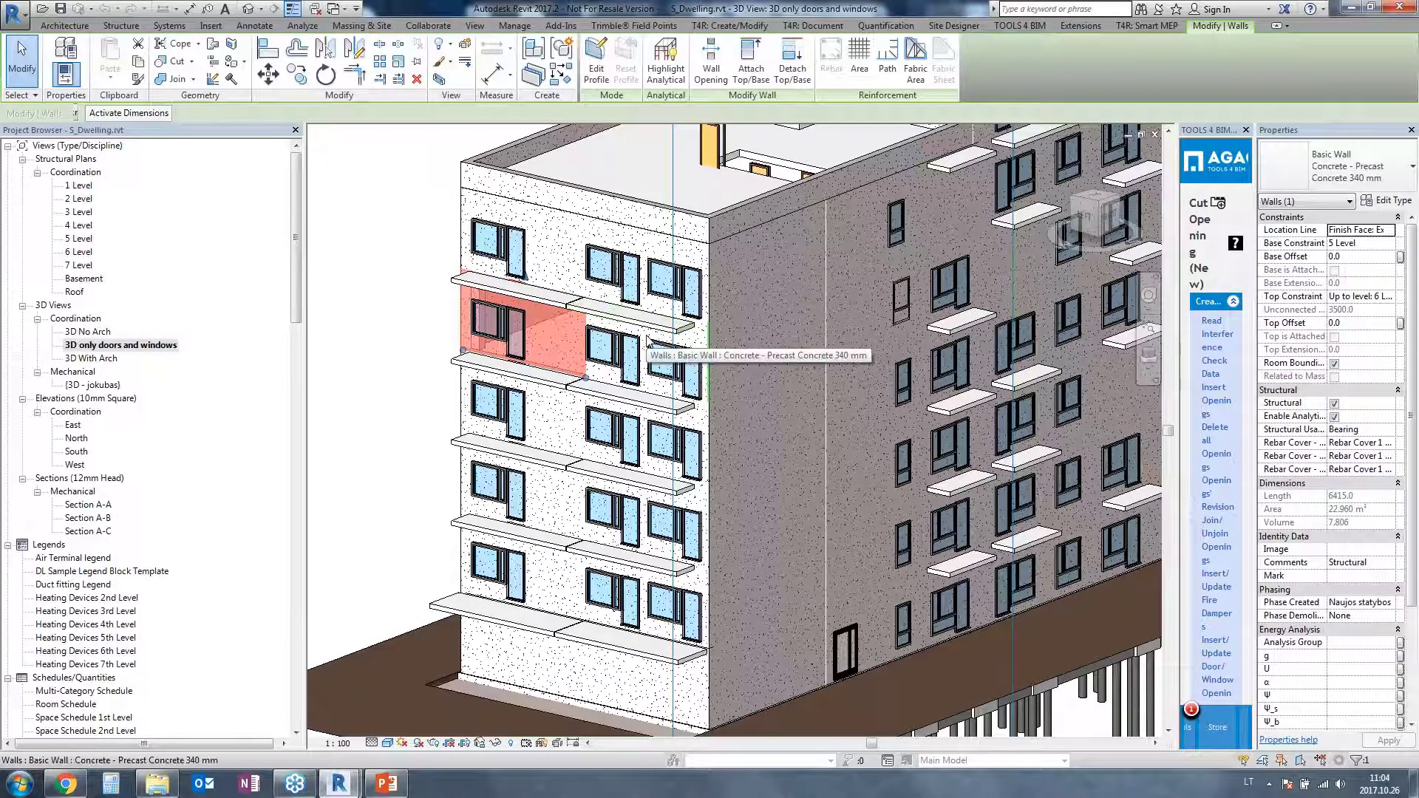
click(403, 319)
scroll(477, 336, up, 3)
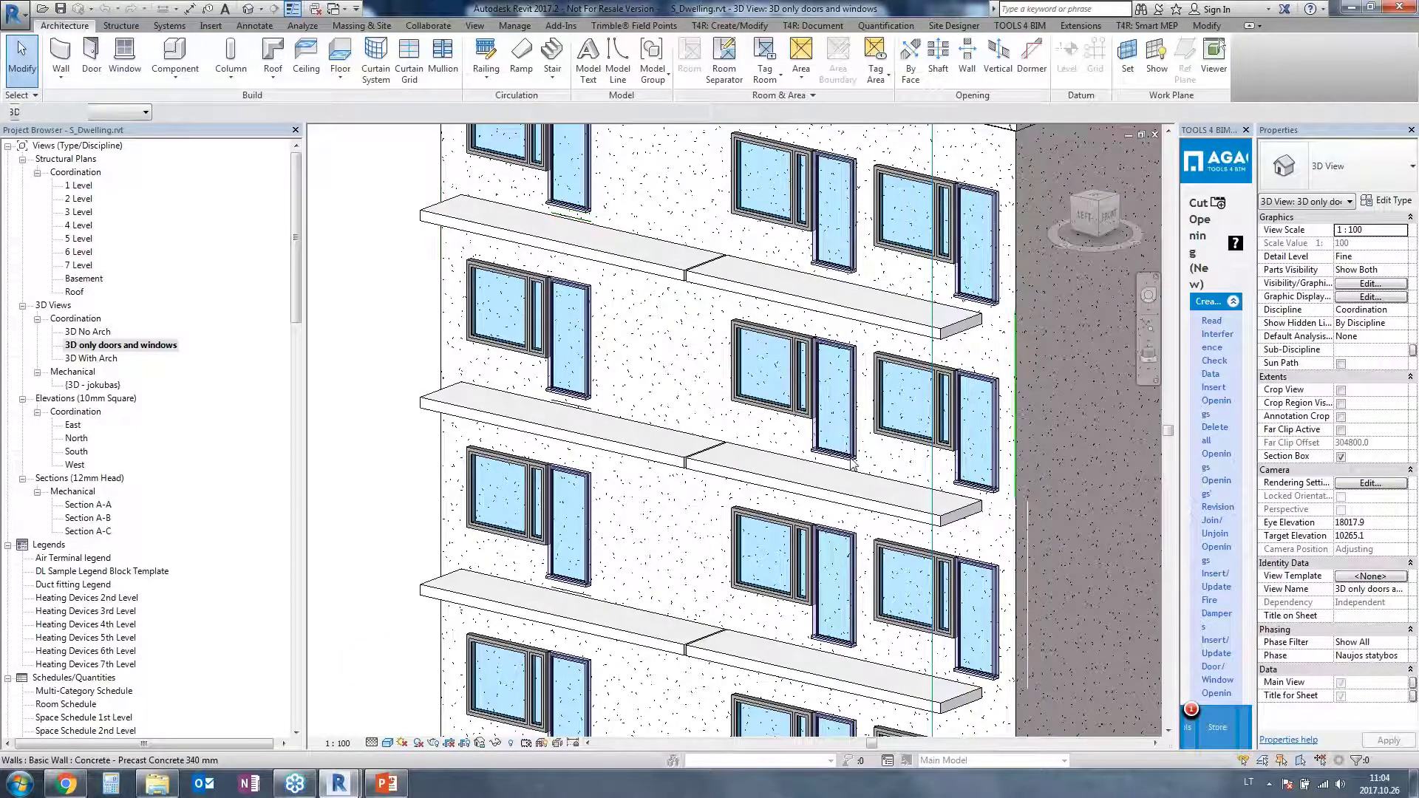
scroll(752, 387, down, 6)
Widen the TOOLS 4 BIM Dock to show its full contents and bring the Cut Opening tools into view
drag(1176, 503, 969, 503)
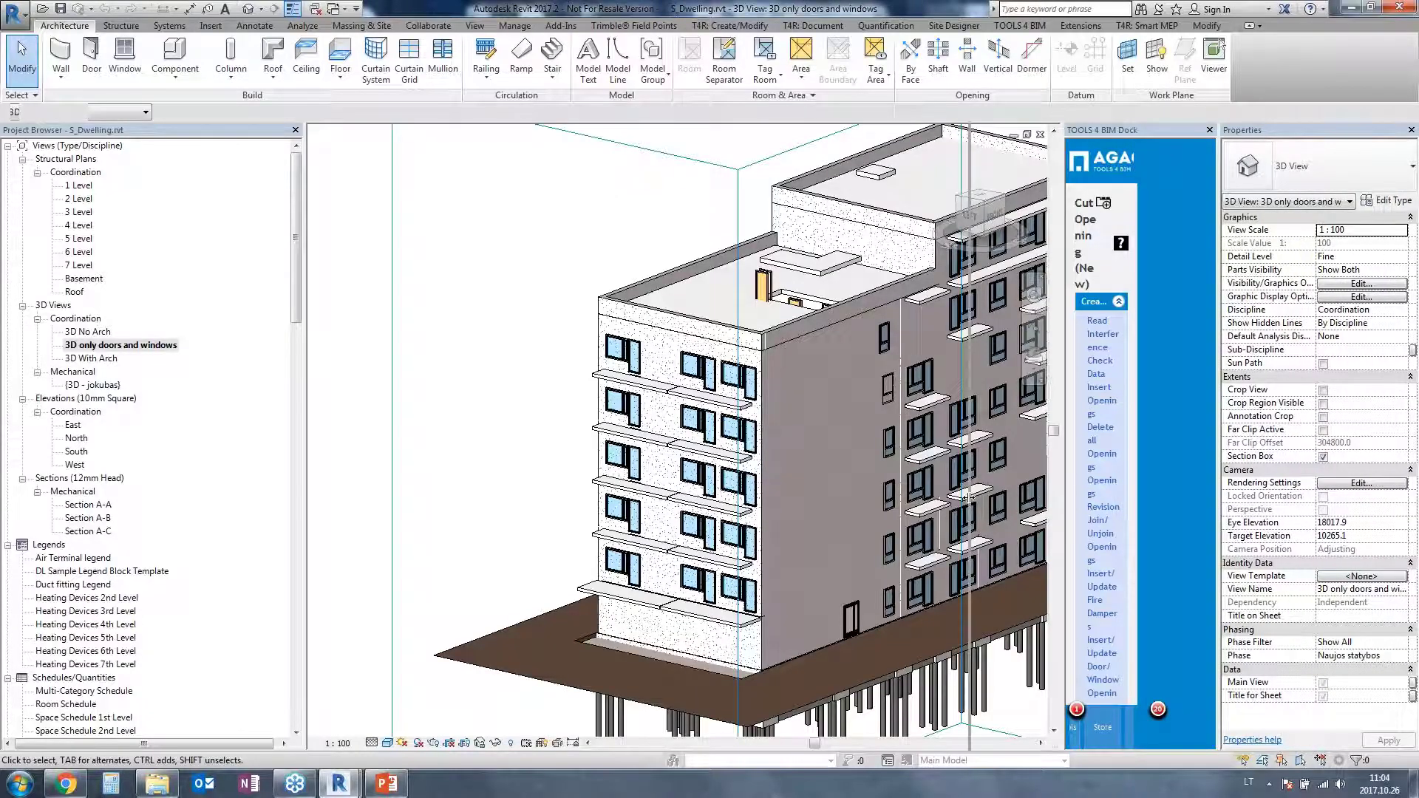
scroll(1159, 344, down, 3)
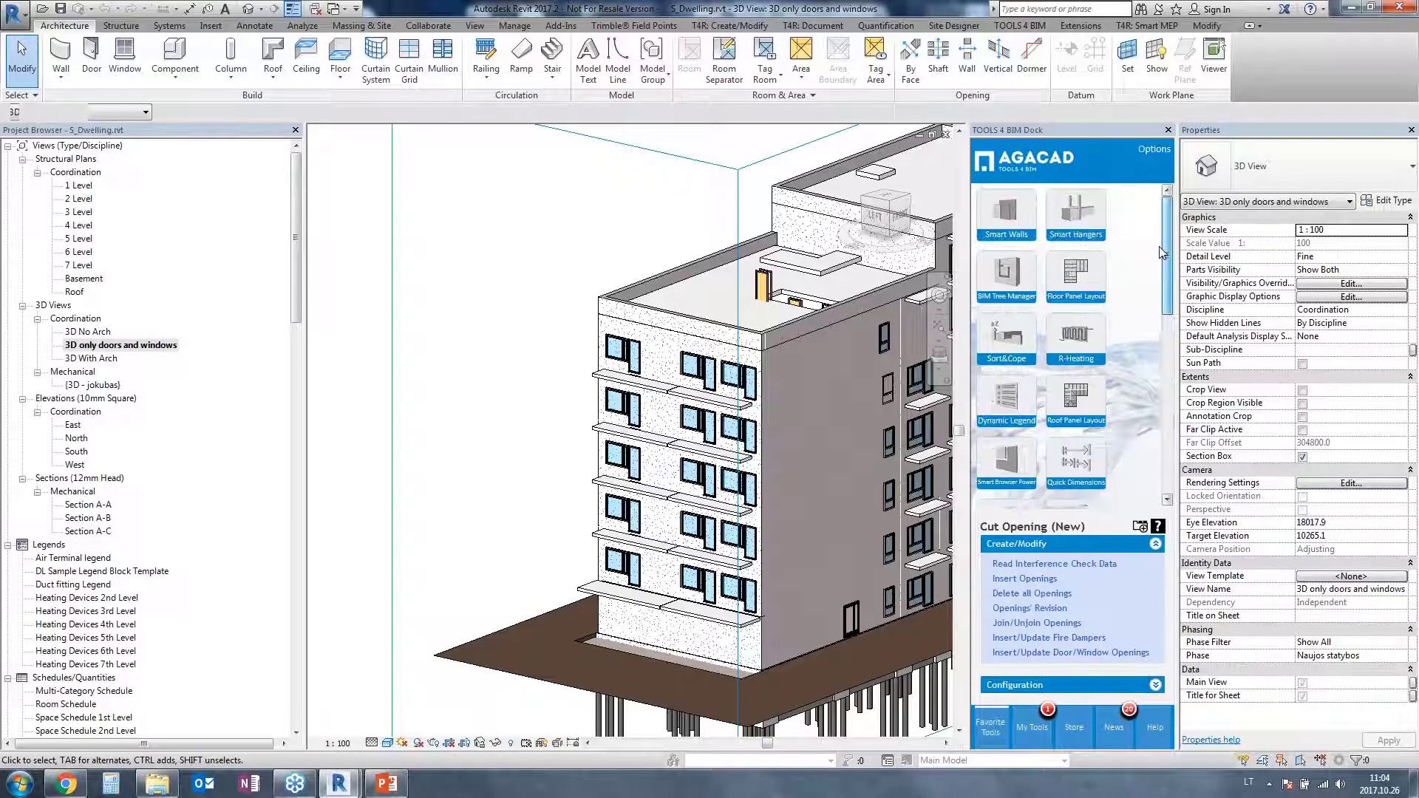
scroll(1174, 296, down, 4)
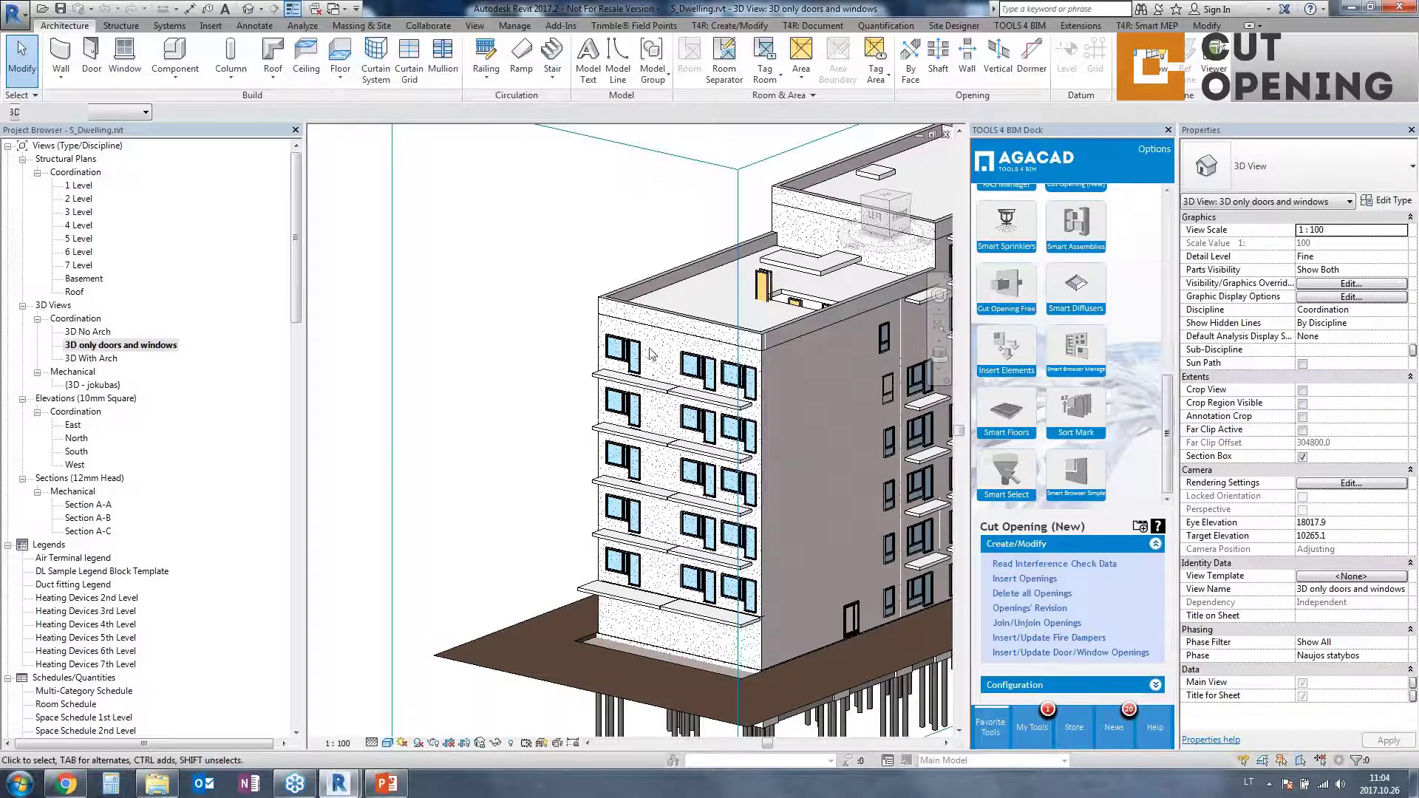
Select the 6 Level precast wall and the linked A_Dwelling model to check which elements belong to each, and clear the selection
click(627, 360)
click(626, 359)
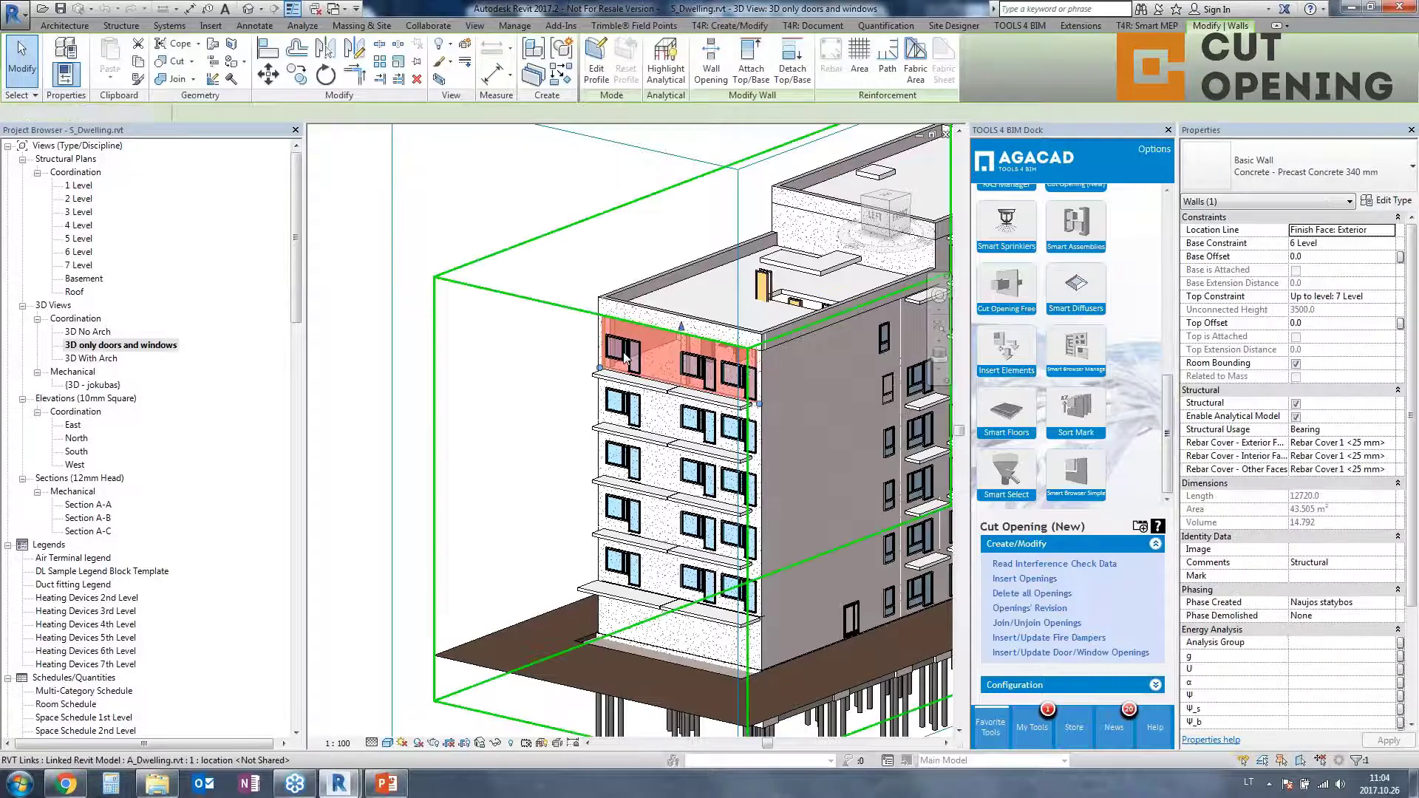
middle_drag(862, 539, 705, 521)
key(Escape)
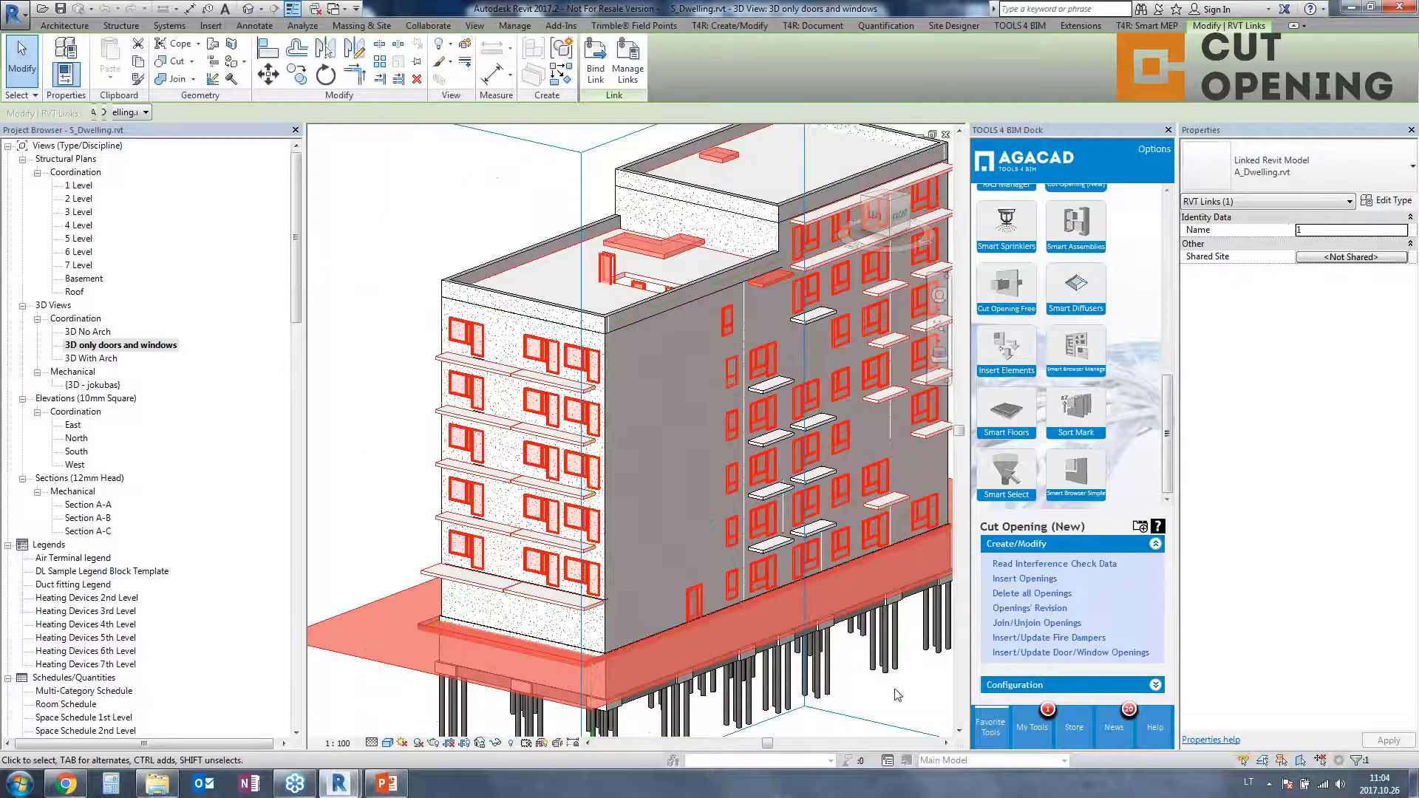
In the Door/Window Opening Configuration, disable Auto Join Openings and Allow Join between Window and Door Openings, and accept the settings
click(1024, 686)
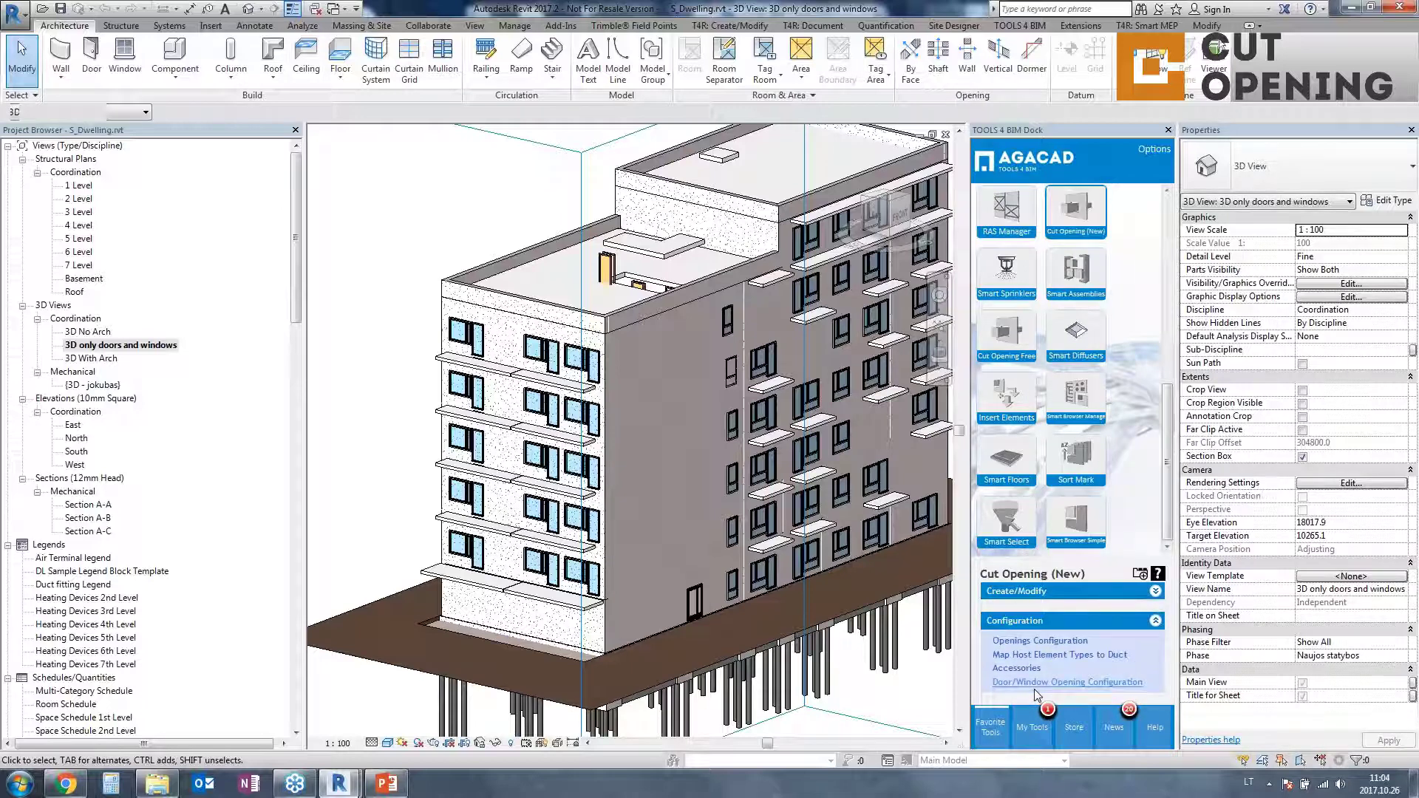
click(1035, 688)
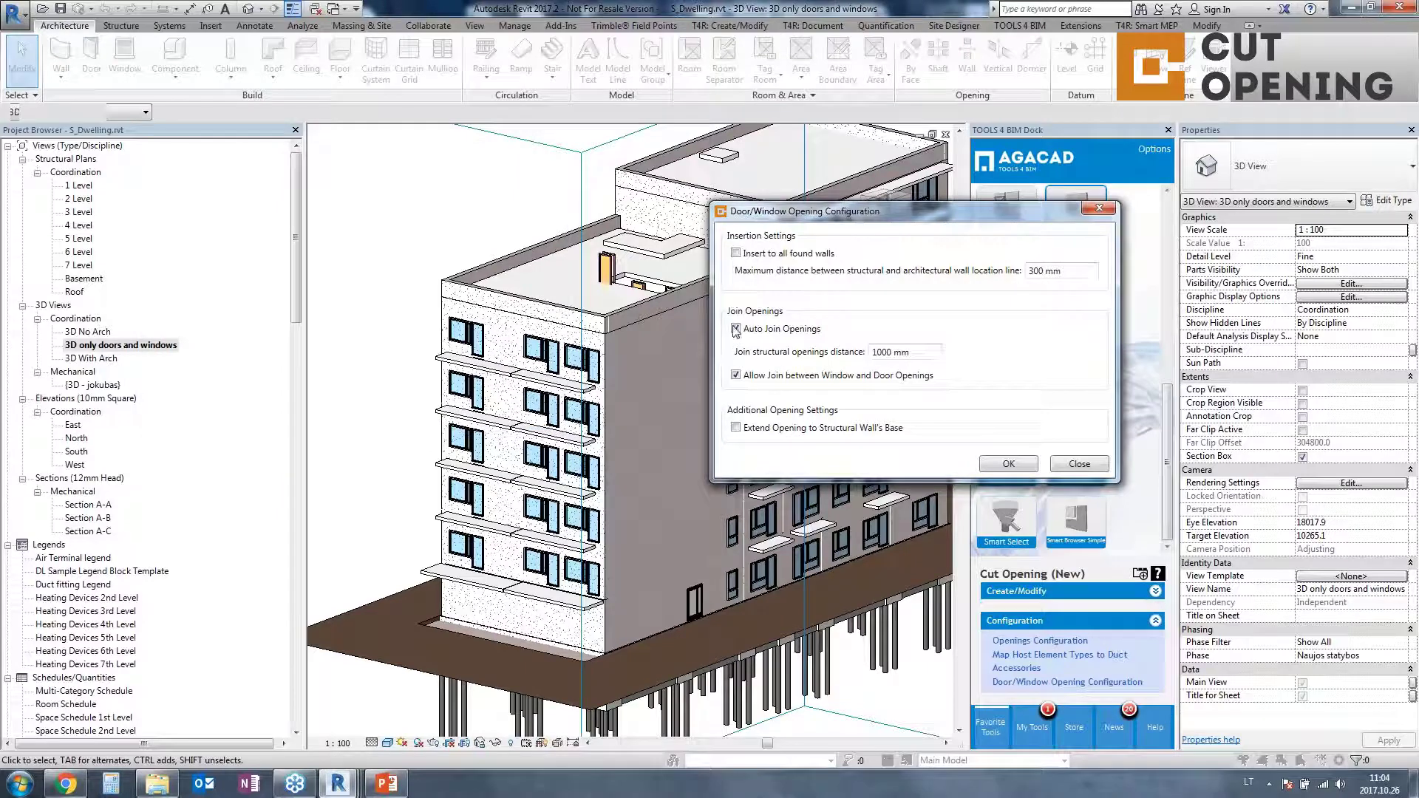
click(736, 328)
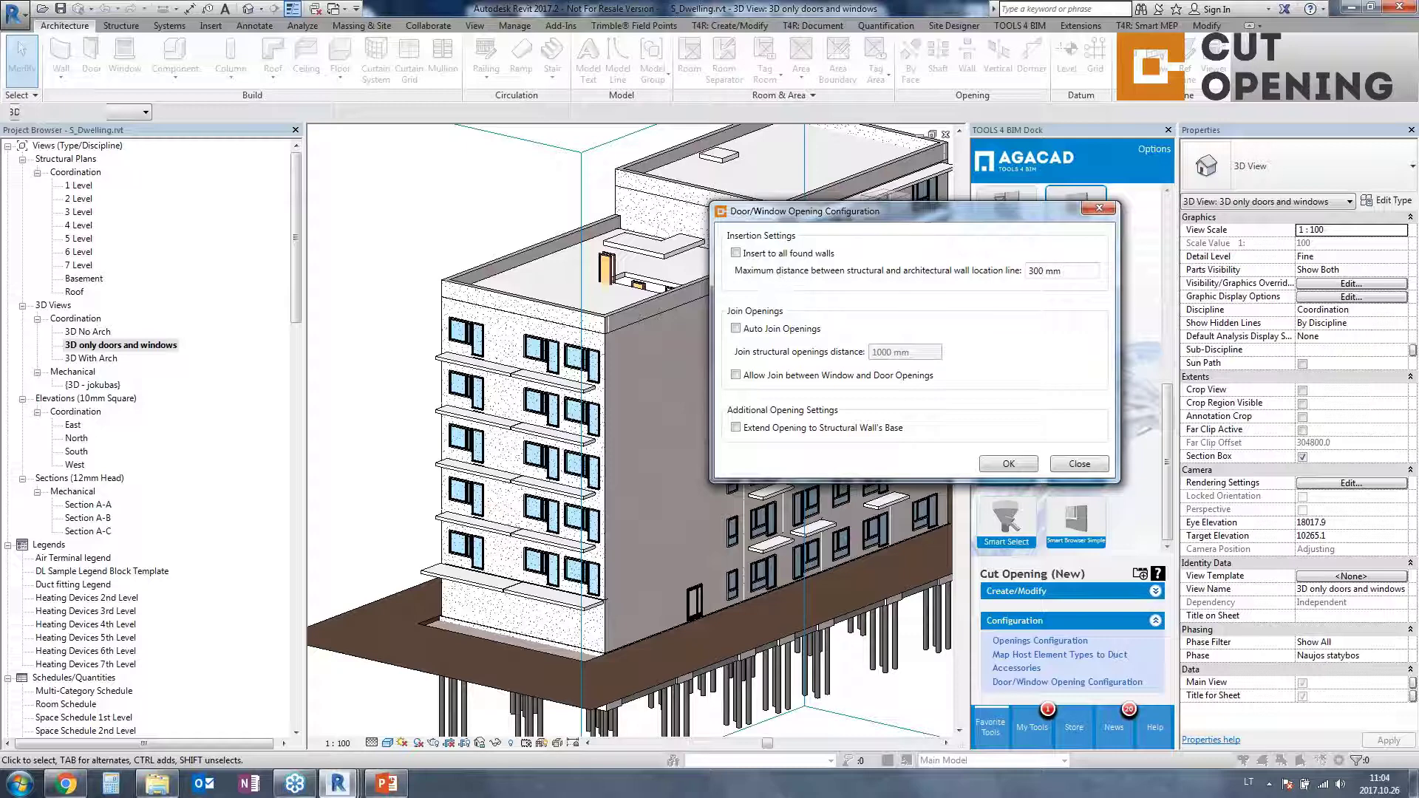
drag(1074, 271, 1031, 271)
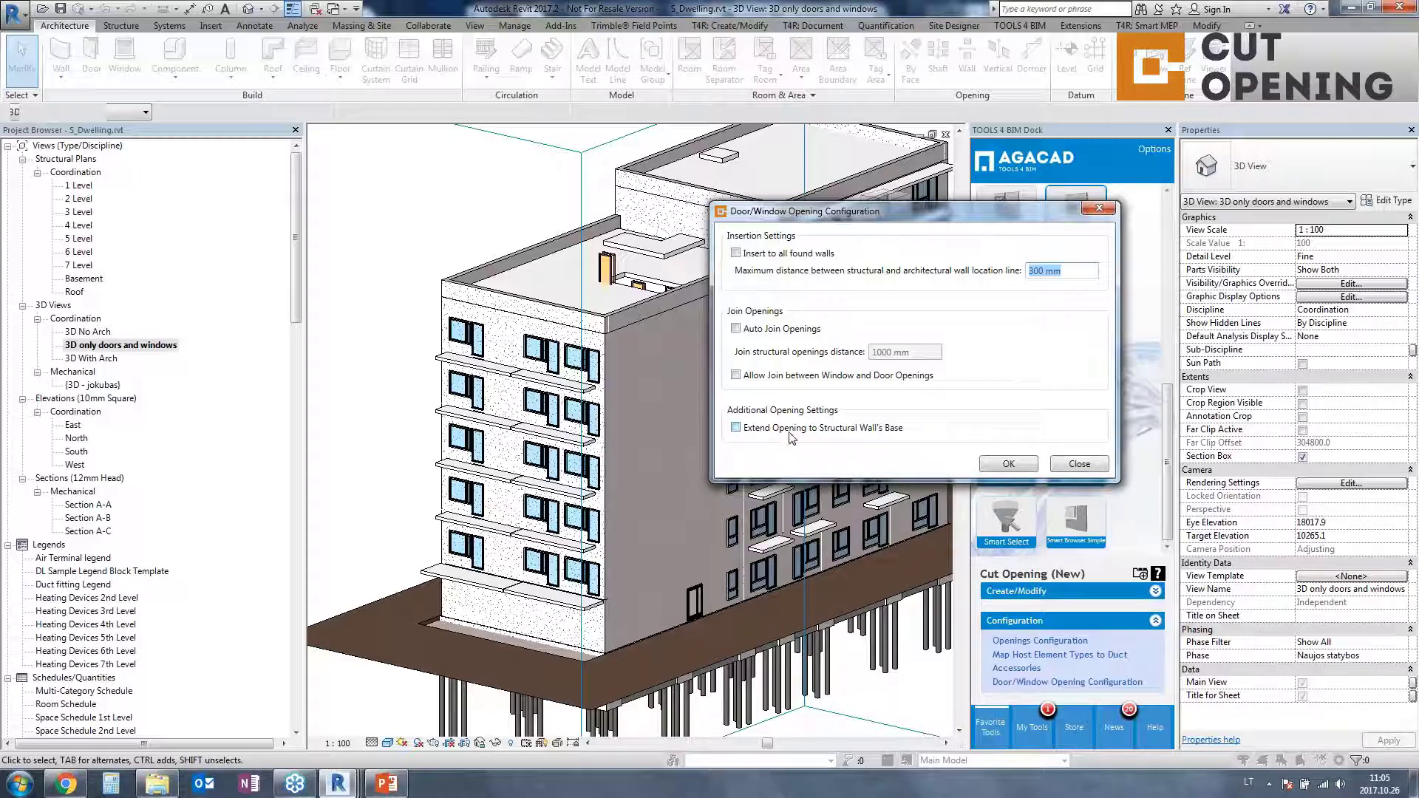
click(743, 436)
click(1007, 464)
Run Insert/Update Door/Window Openings and enlarge its dialog to show more of the element table
click(1025, 592)
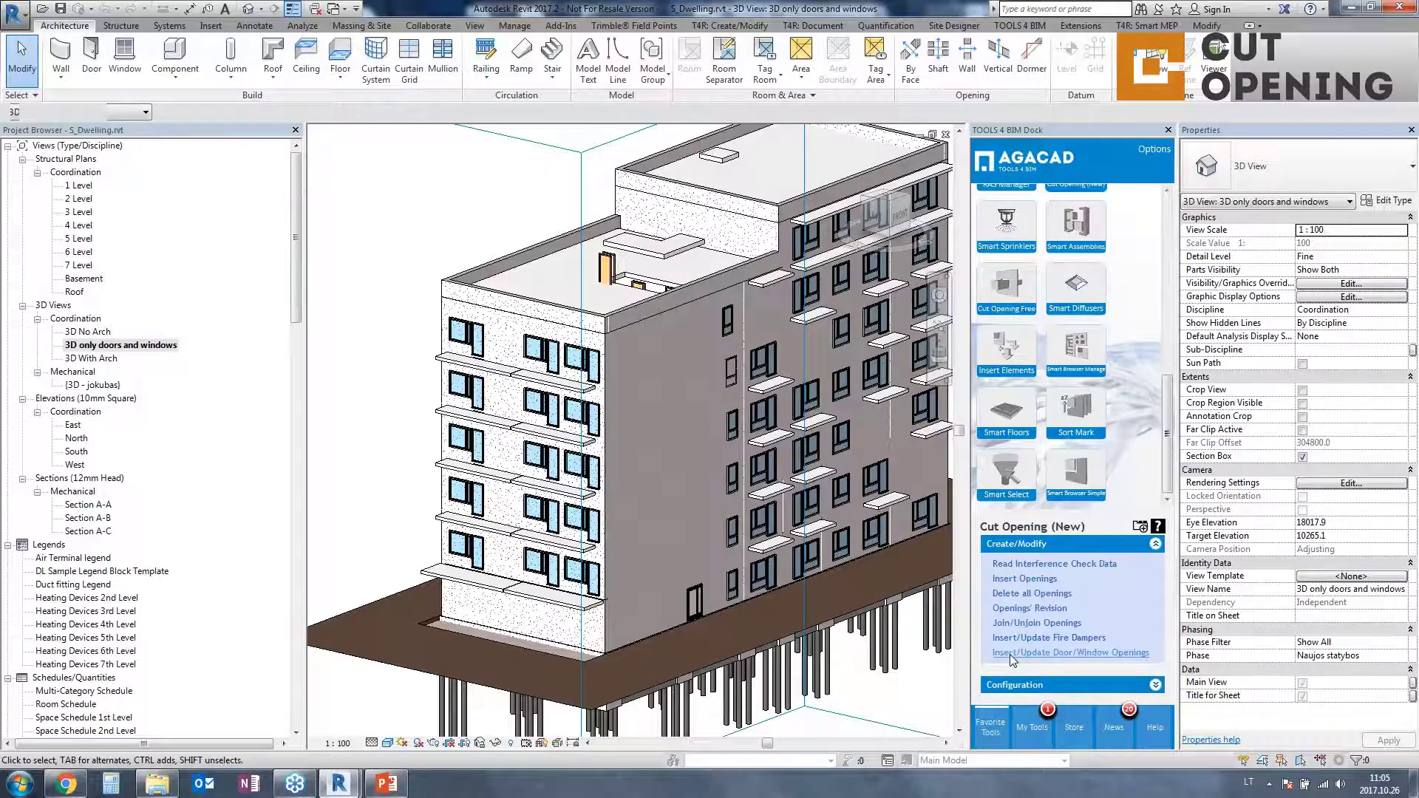
click(1011, 653)
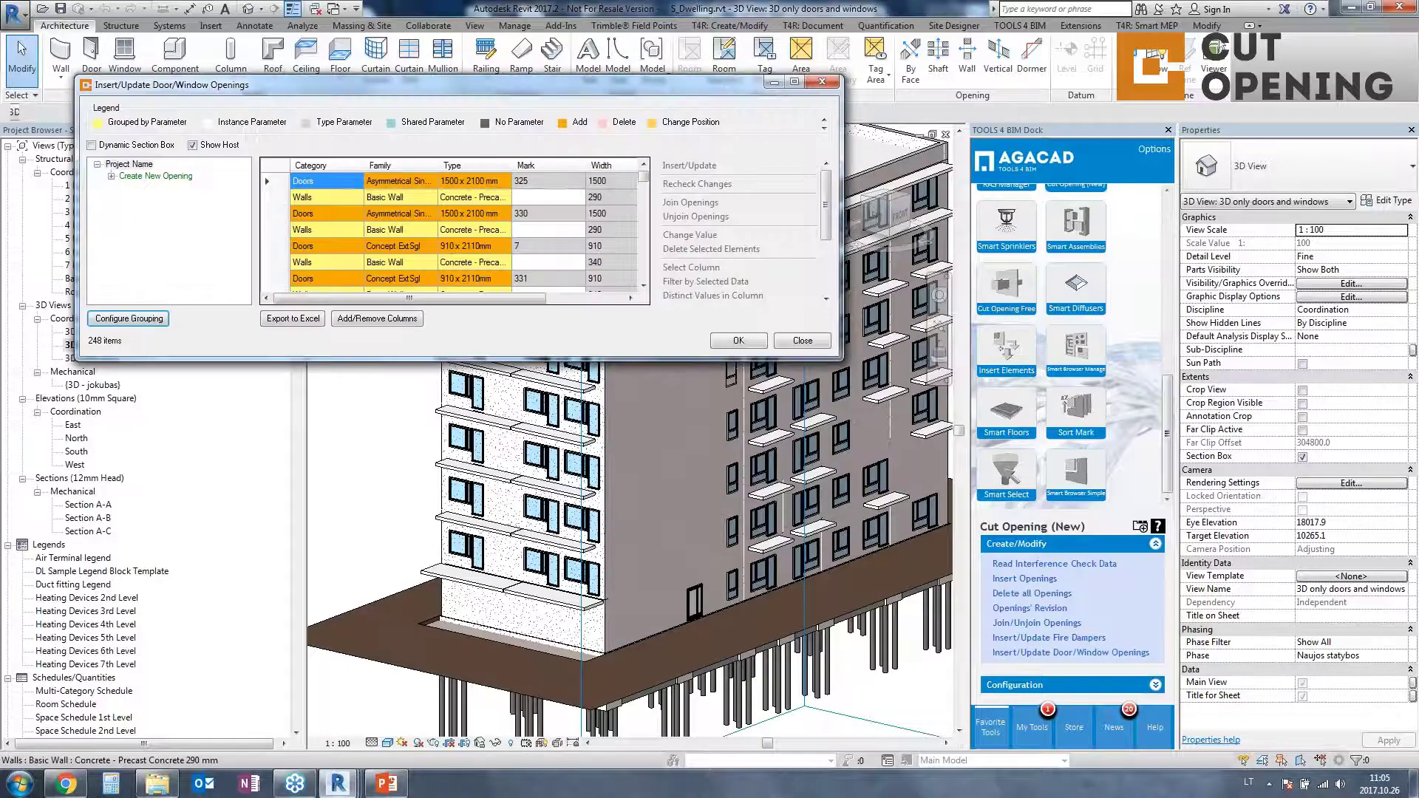
drag(842, 358, 1151, 693)
drag(955, 216, 955, 184)
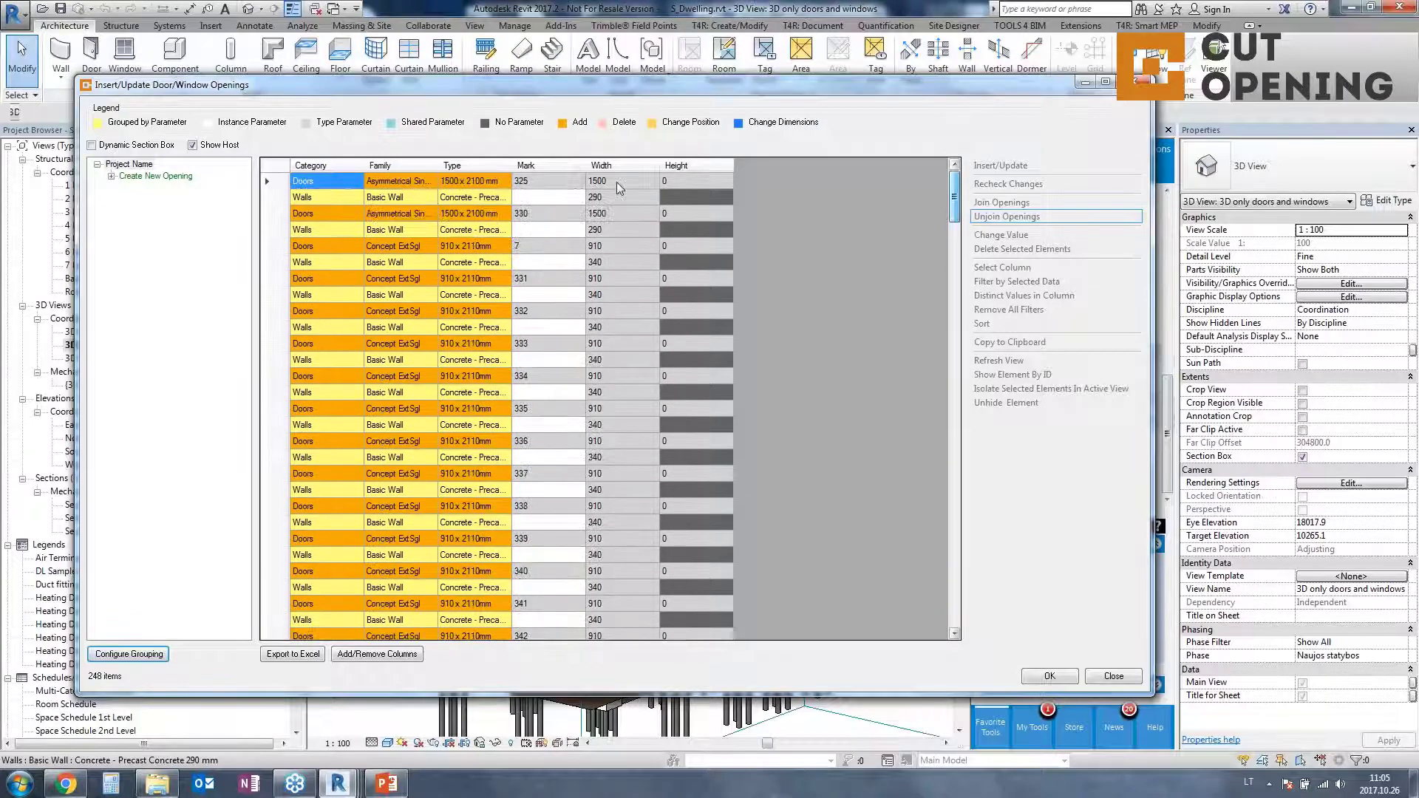
Expand Create New Opening and examine the listed elements of its door and window families, including the Langas1 type 1640x1870mm
click(111, 177)
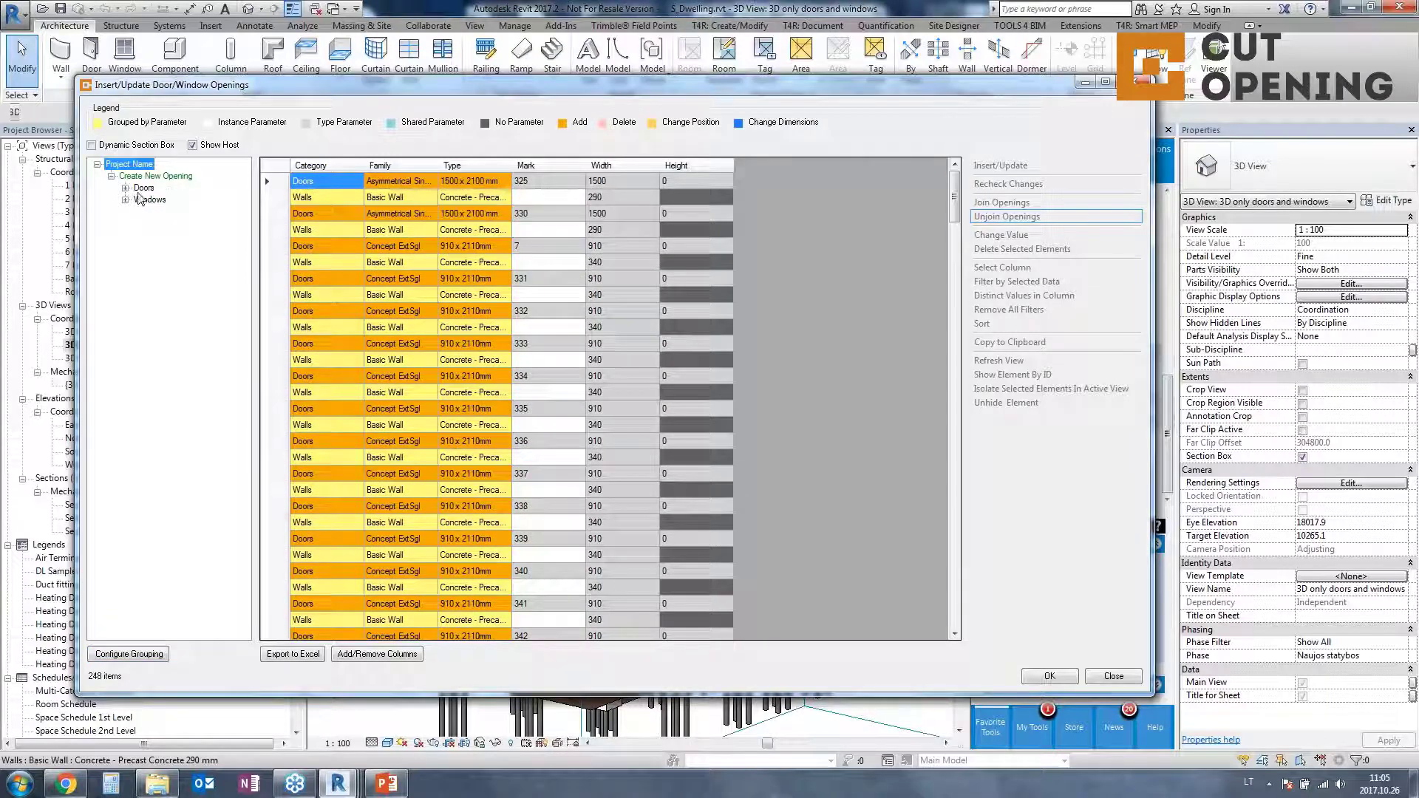
click(143, 188)
click(125, 199)
click(125, 188)
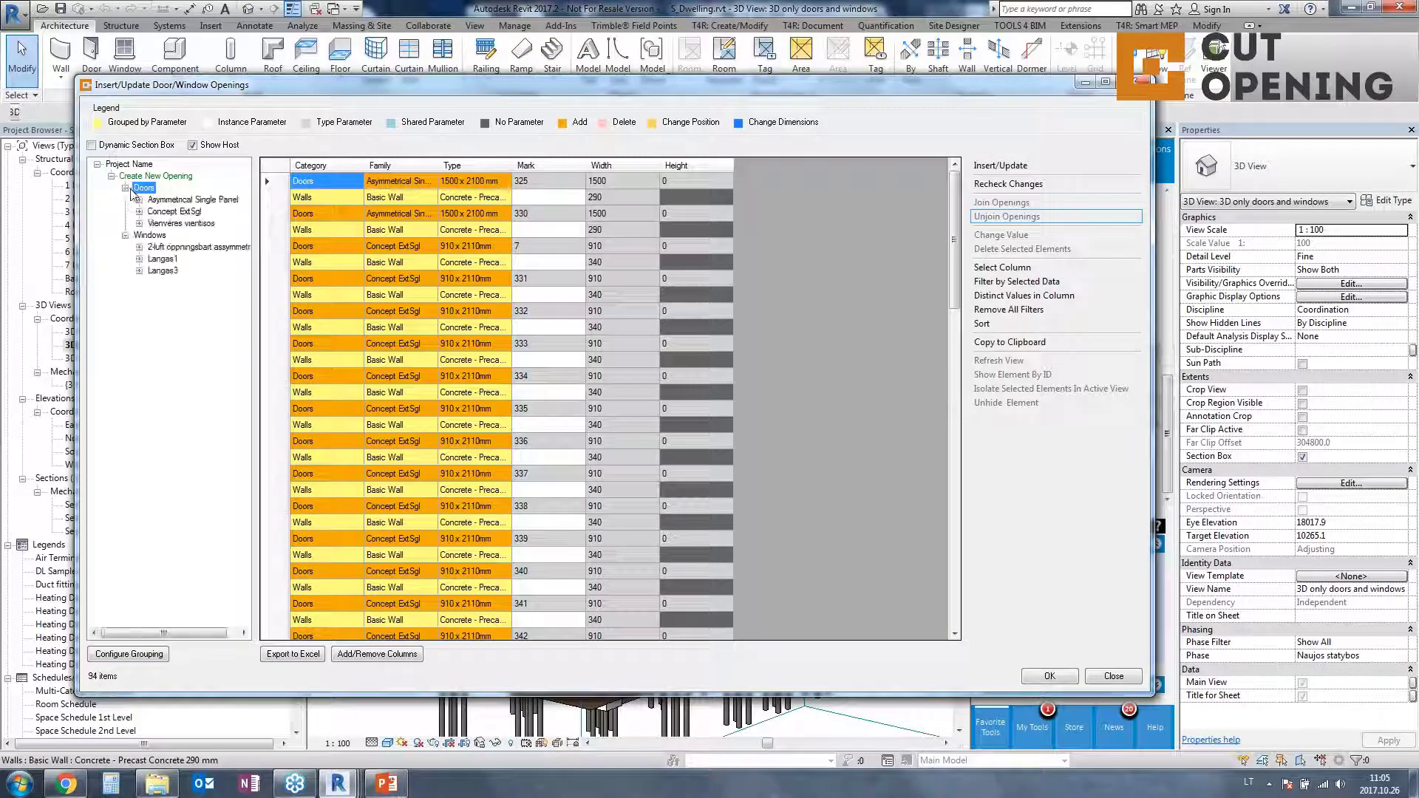
click(174, 212)
click(171, 224)
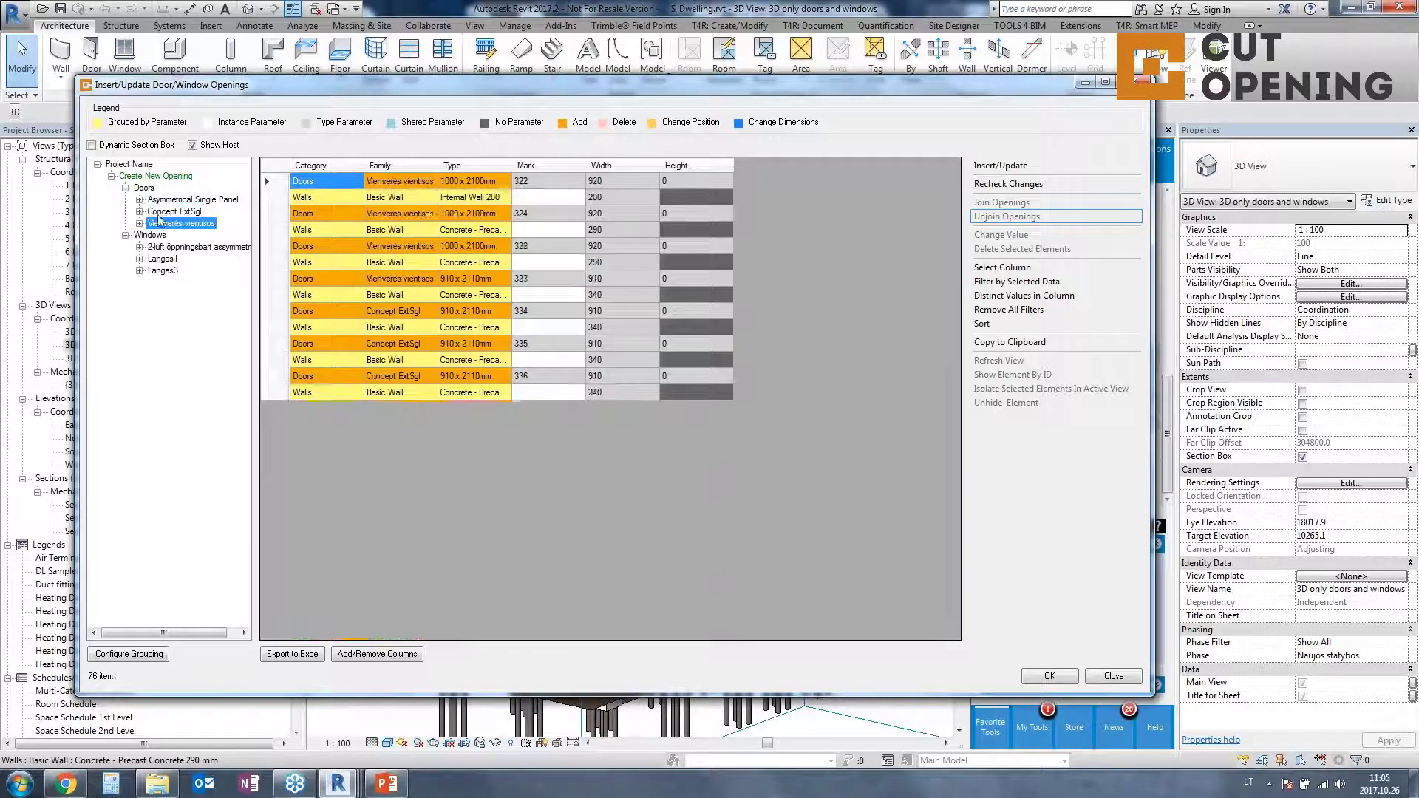
click(143, 188)
click(169, 247)
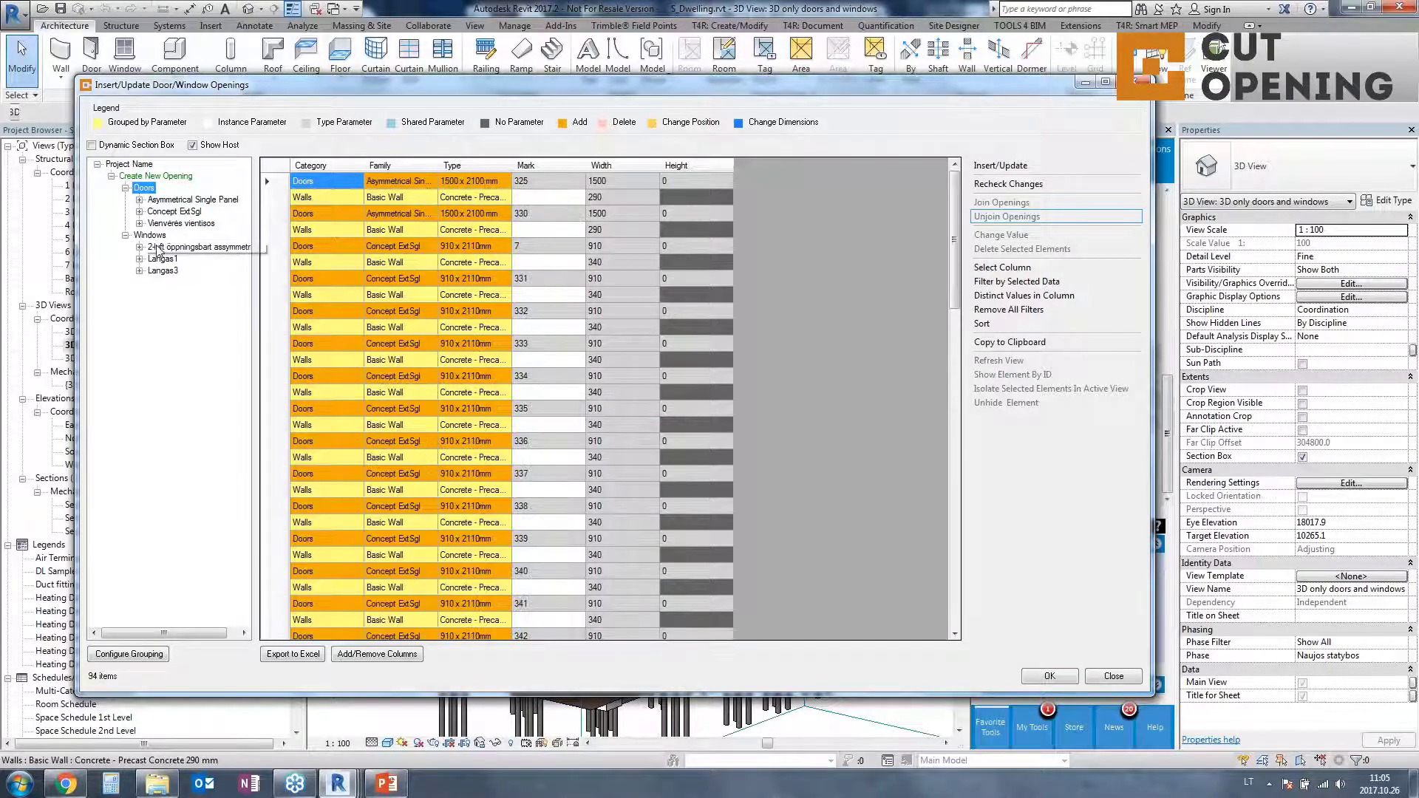
click(160, 259)
click(154, 271)
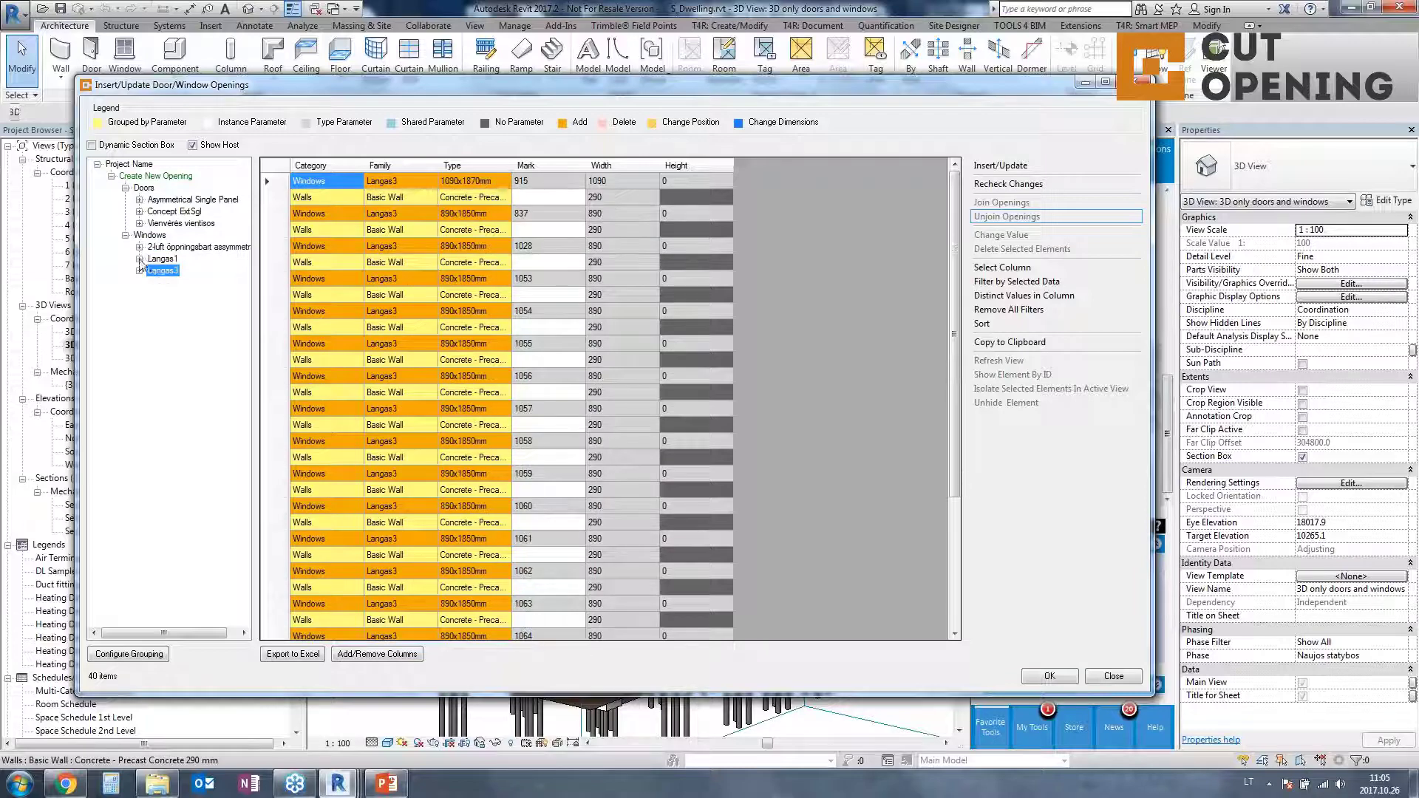
click(140, 259)
click(171, 271)
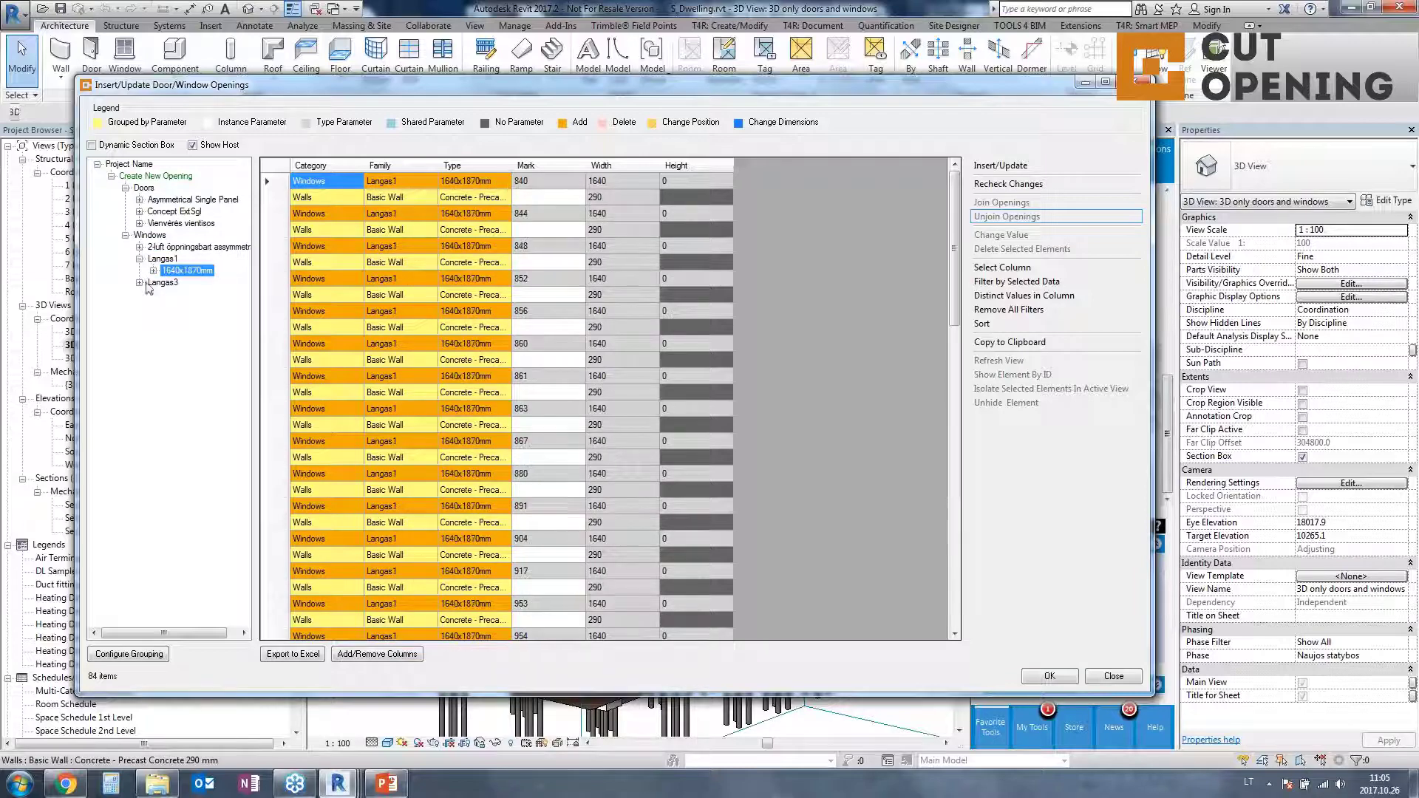
List all Doors under Create New Opening, select every row, and move the dialog aside to check the highlighted host walls
click(144, 188)
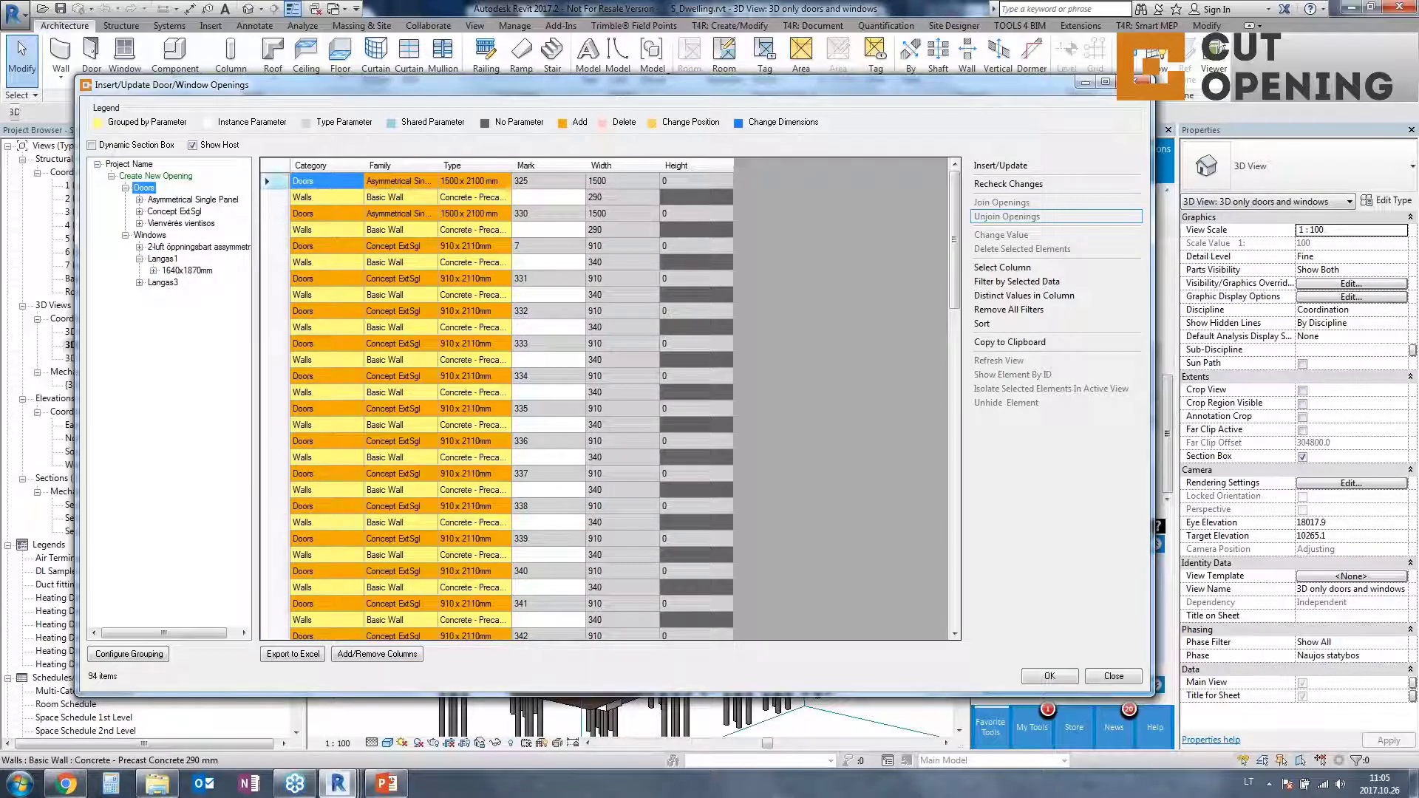
click(275, 167)
drag(742, 92, 789, 603)
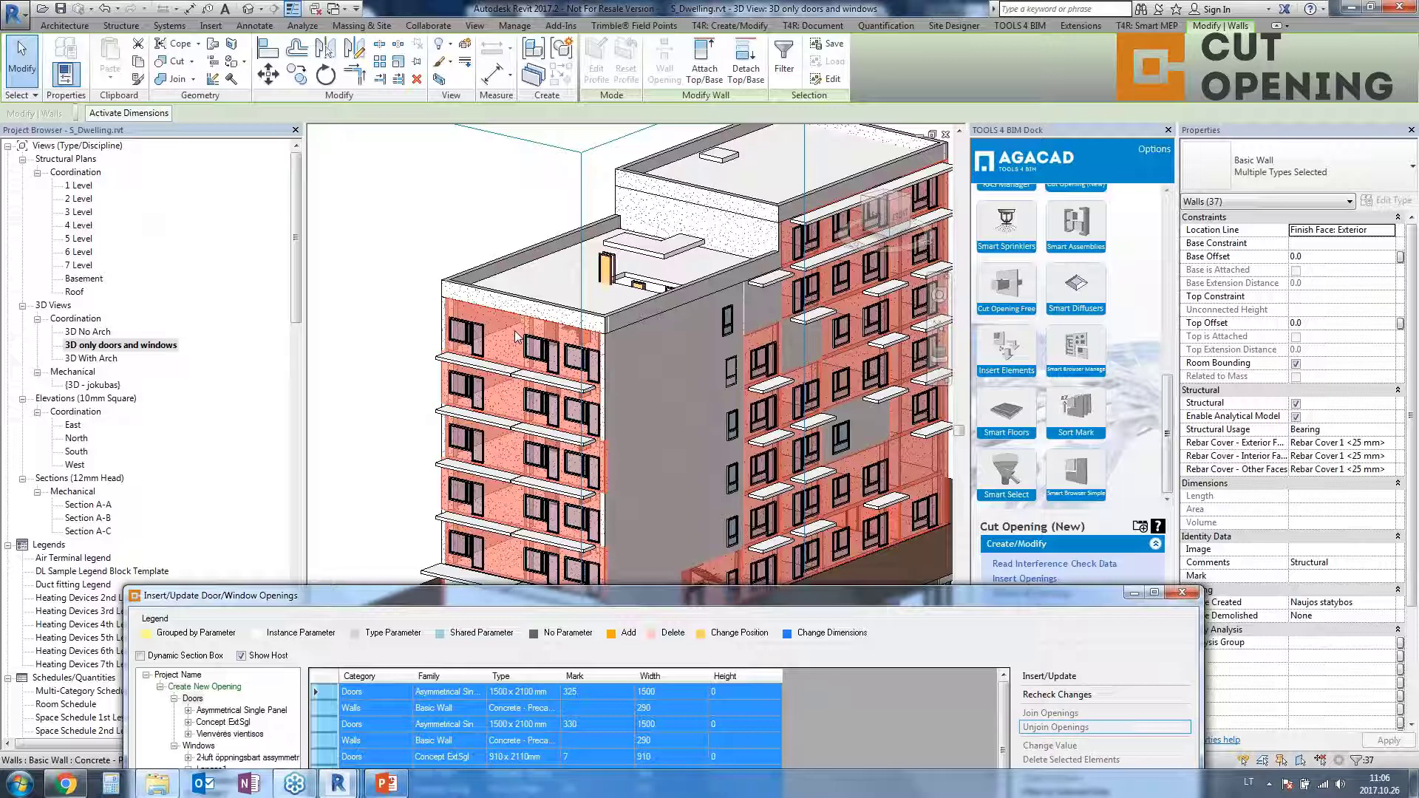
drag(555, 597, 519, 212)
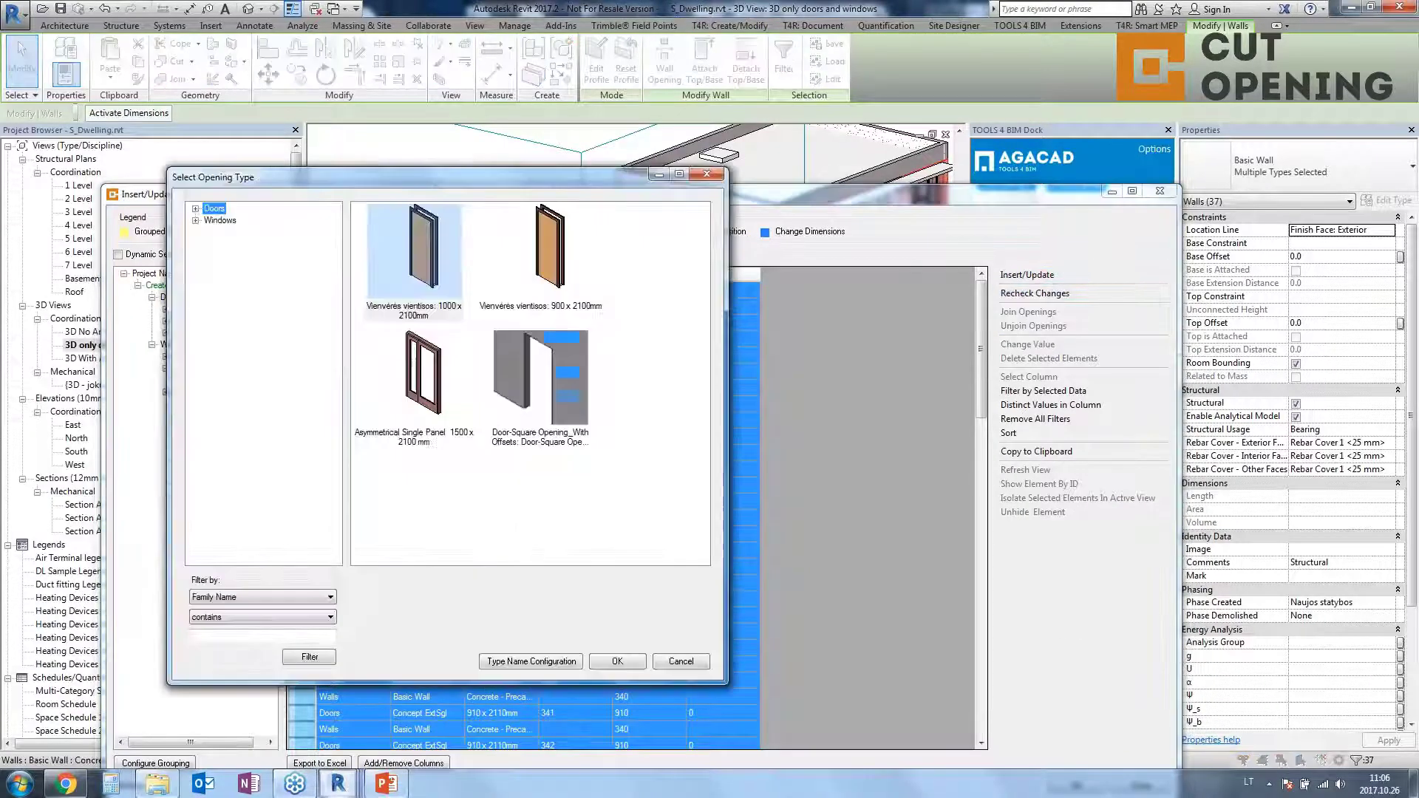
Insert openings for the selected doors using the Door-Square Opening_With Offsets type and close the openings dialog
click(196, 209)
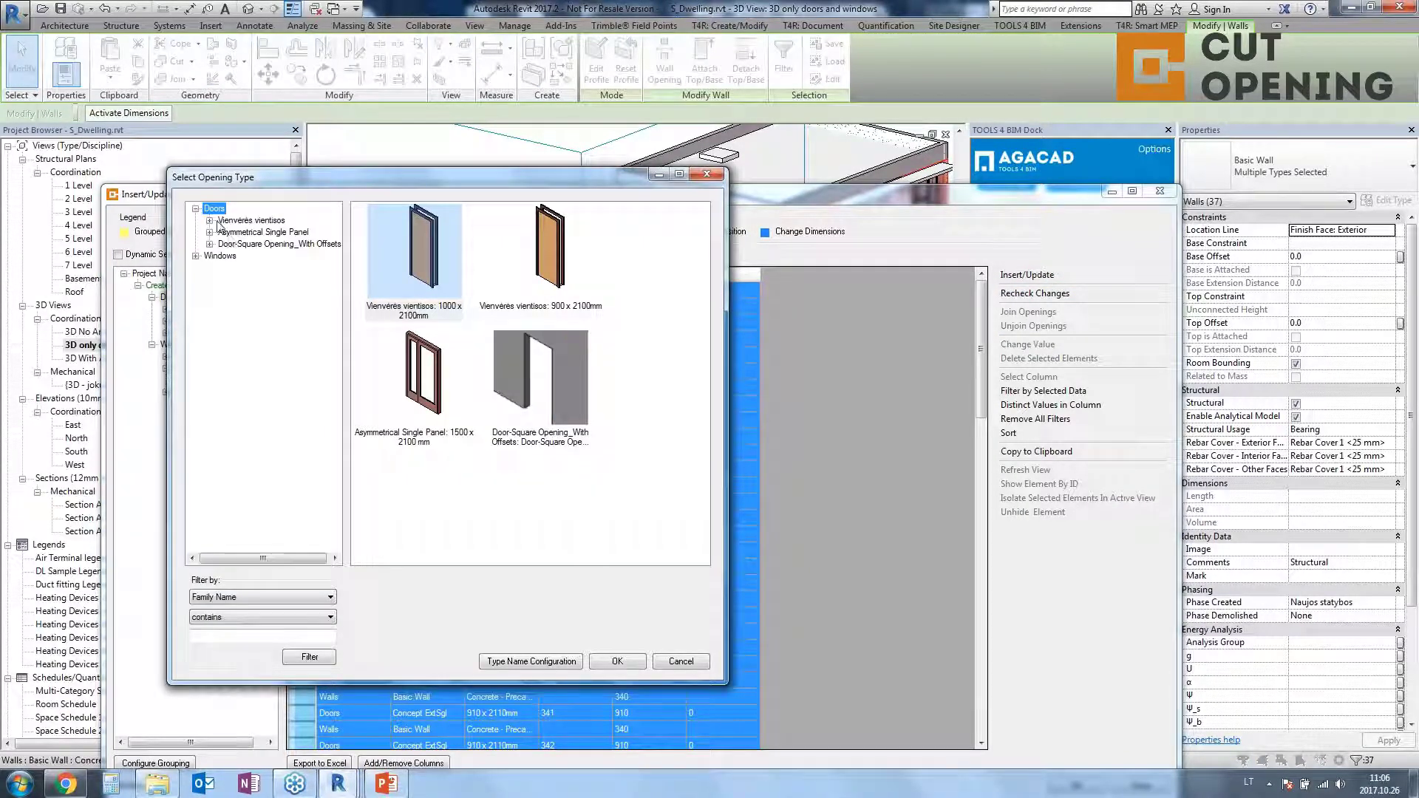
click(244, 244)
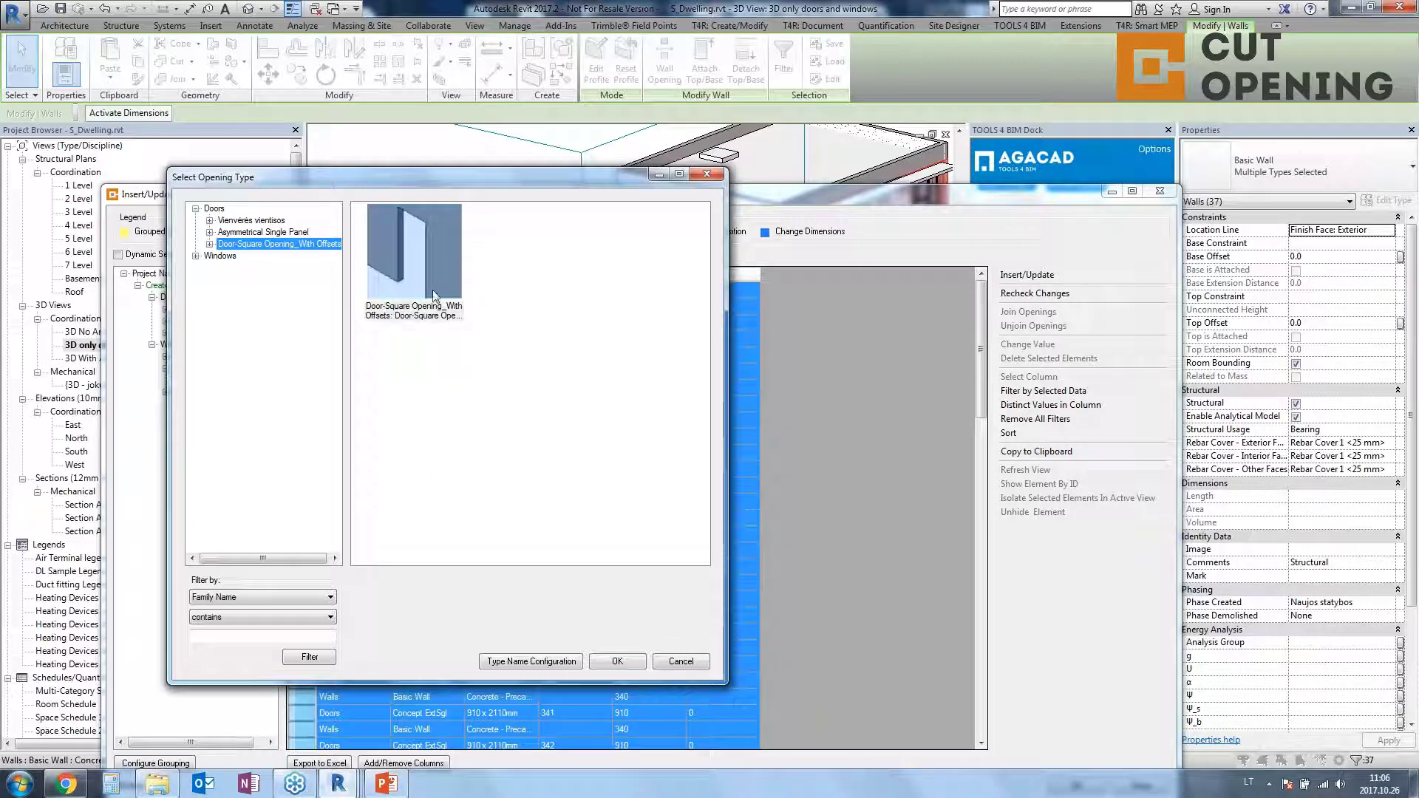
click(436, 290)
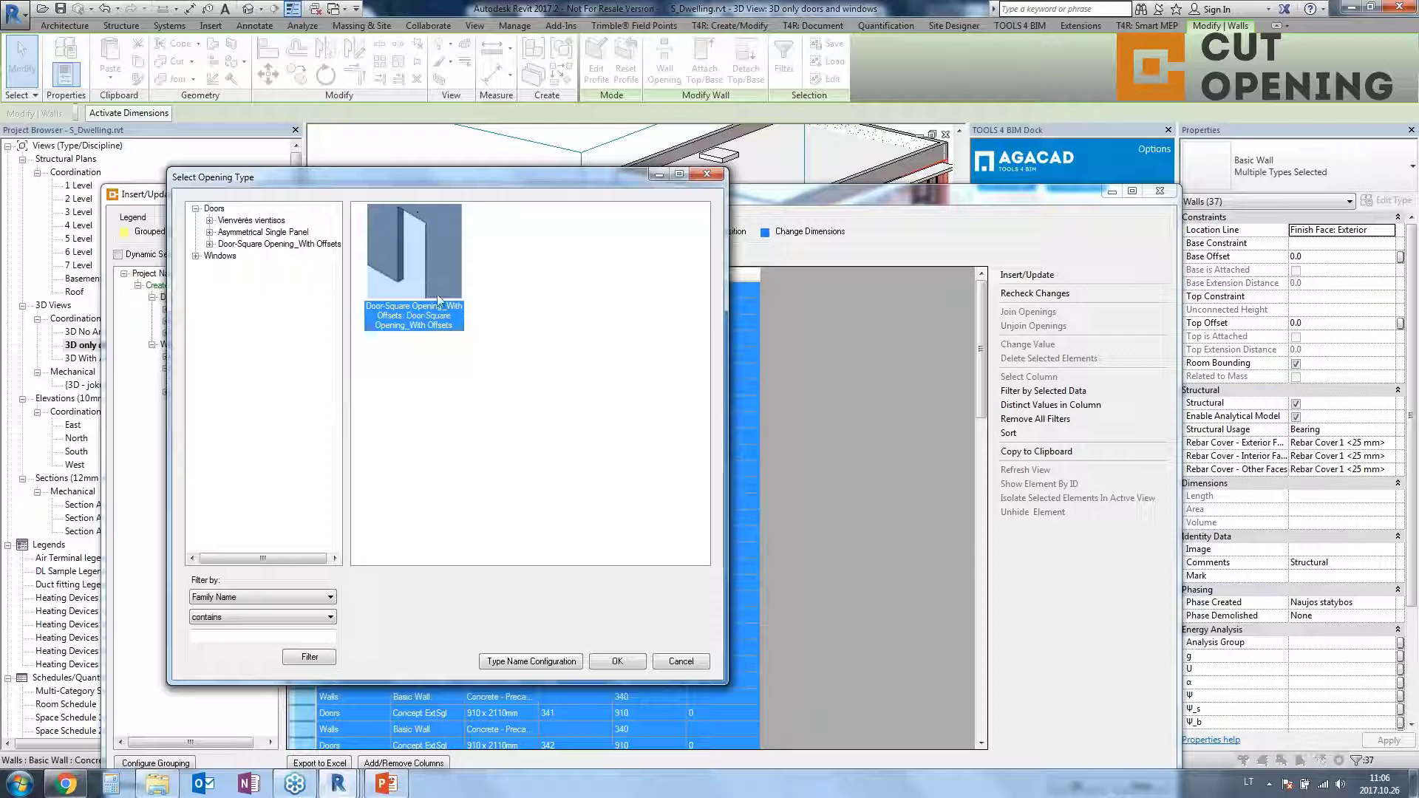
click(616, 661)
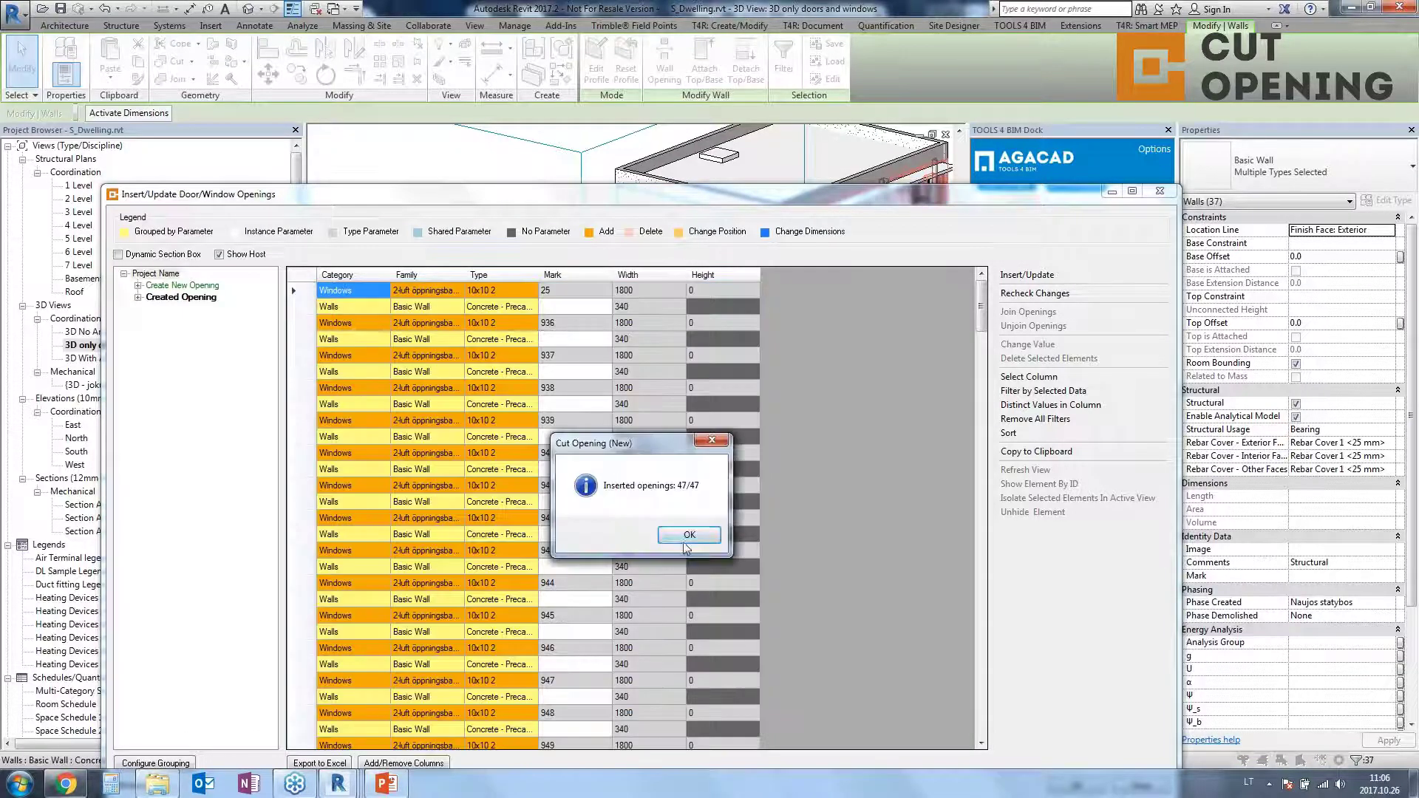
click(686, 546)
drag(711, 195, 723, 113)
click(1154, 707)
key(Escape)
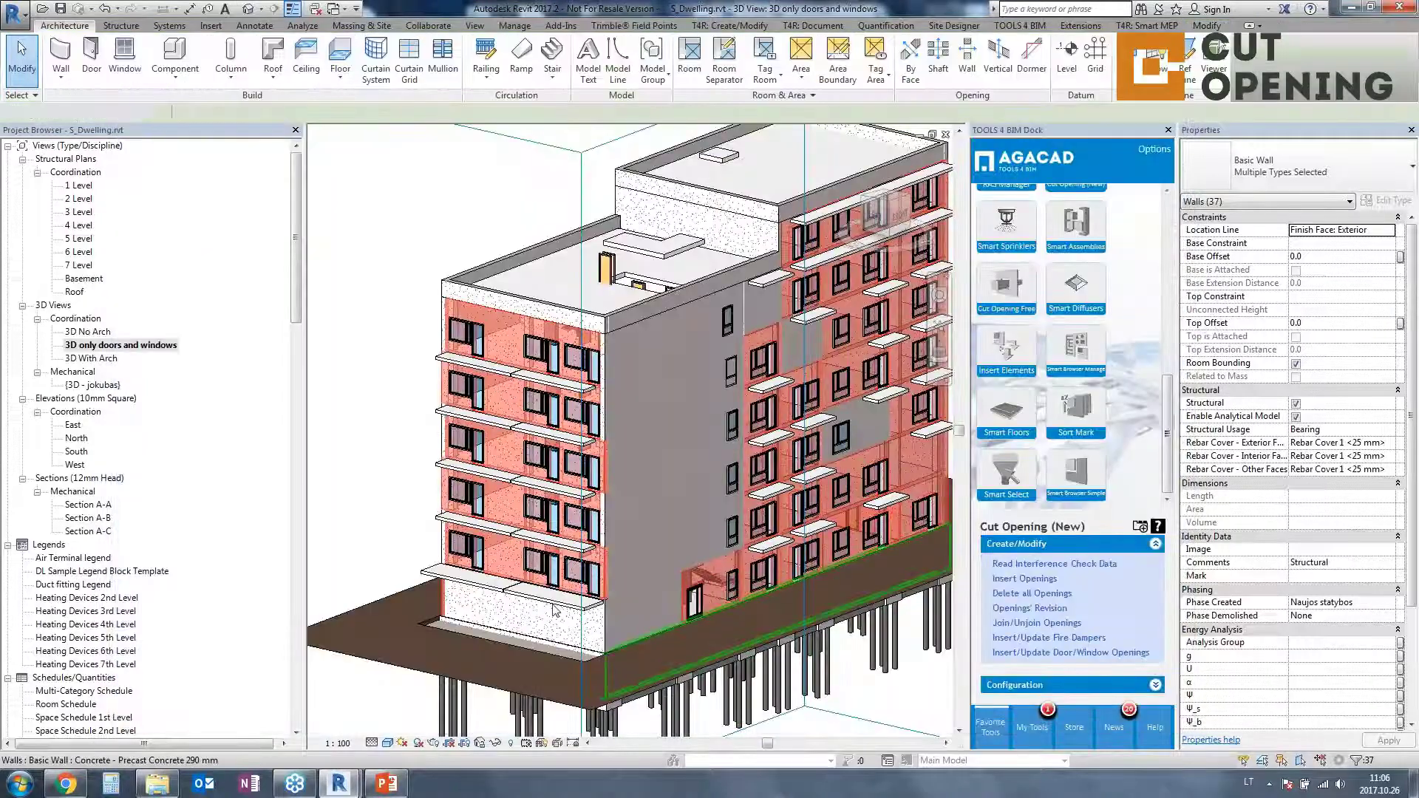
Select an inserted balcony door opening on 2 Level and examine its lower edge against the linked door
scroll(610, 578, up, 5)
scroll(600, 571, up, 3)
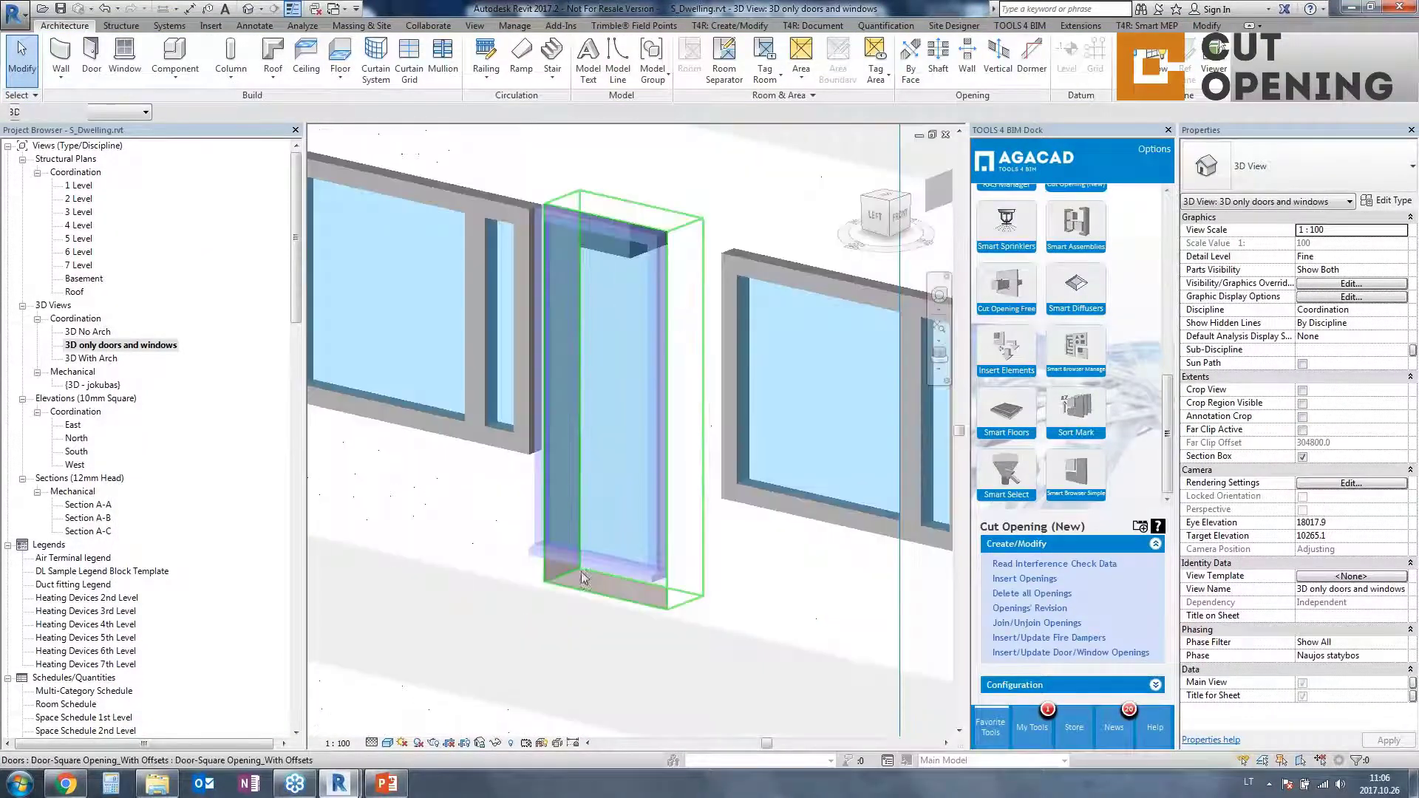
click(554, 579)
shift+middle_drag(711, 612, 743, 621)
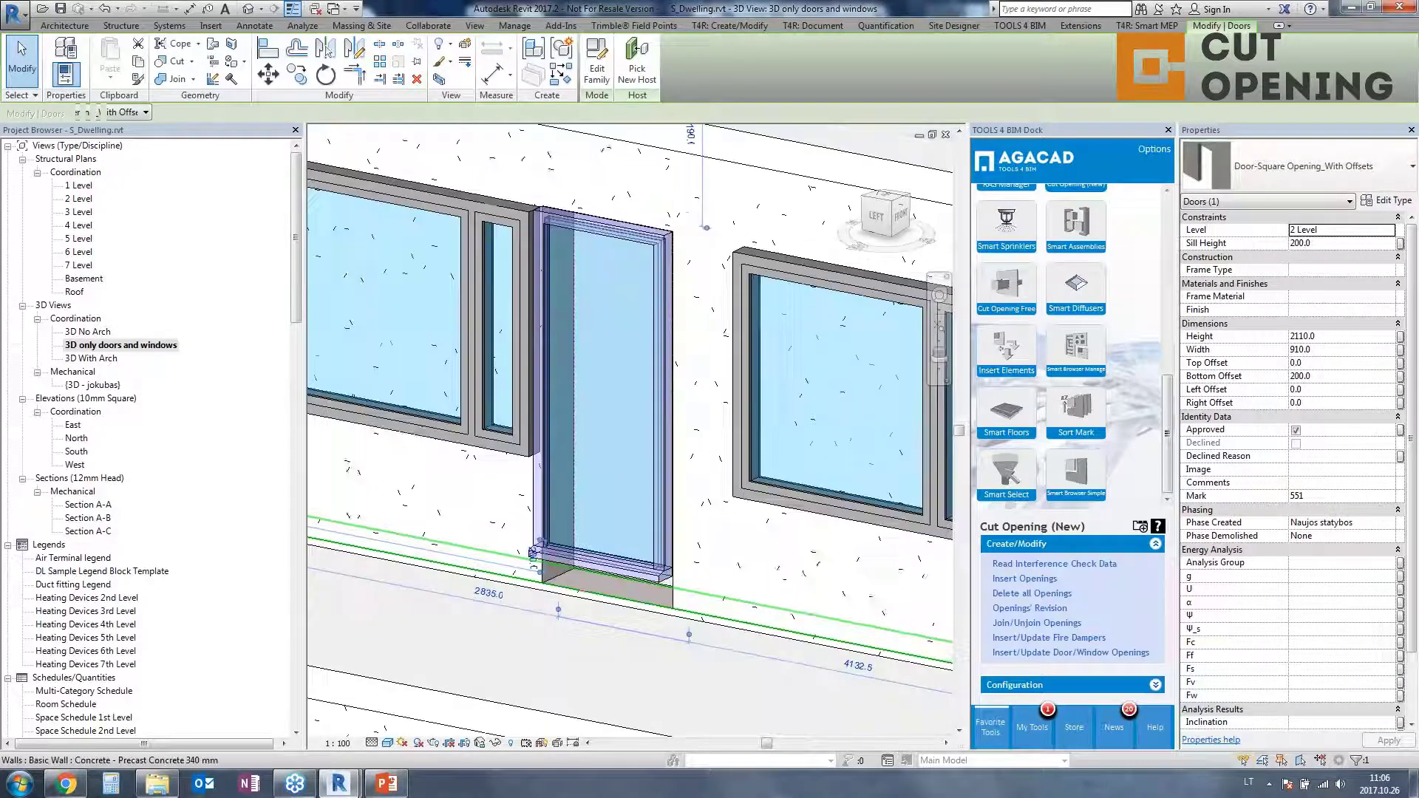
scroll(536, 584, up, 5)
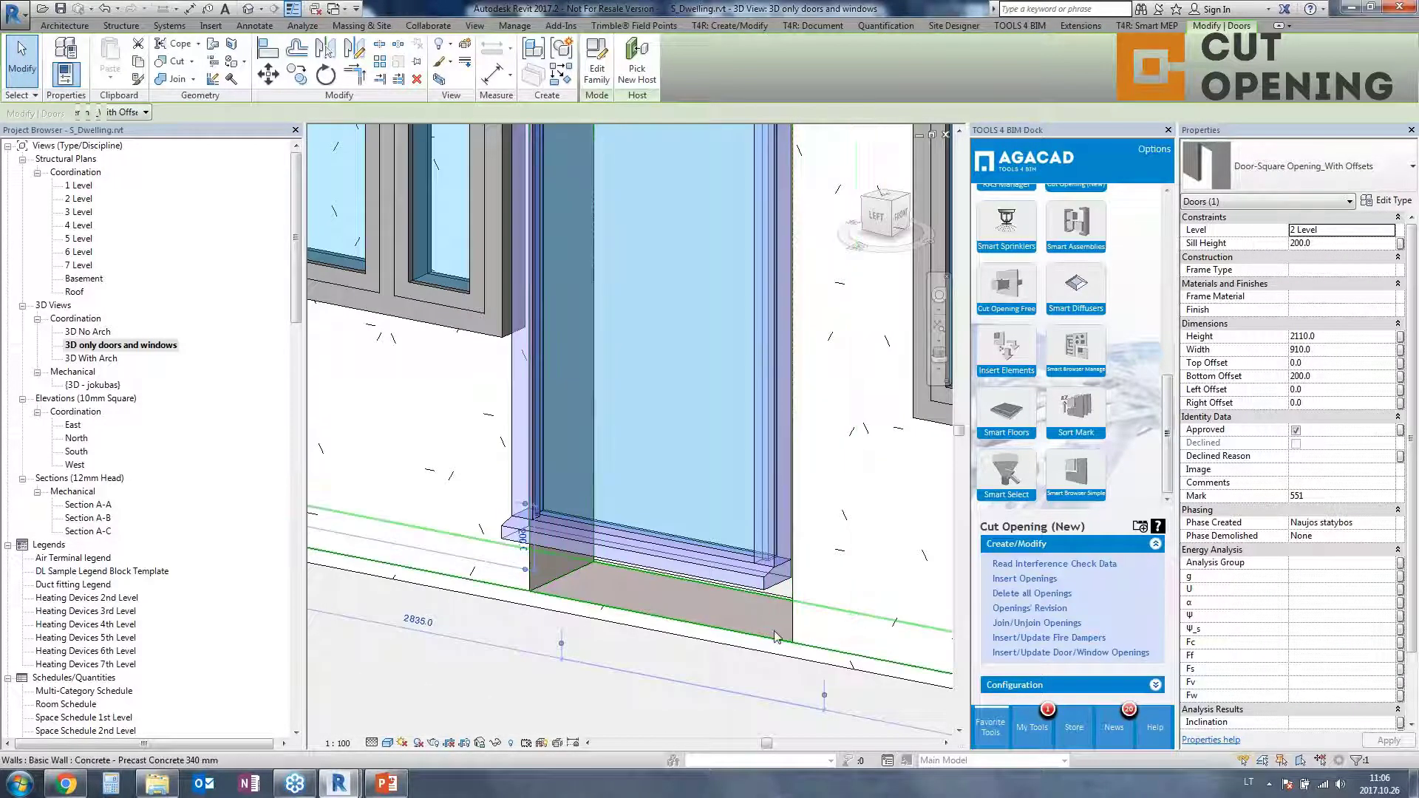
Open the 3D With Arch view and examine the selected opening's base against the architectural wall, checking its Bottom Offset value
double_click(93, 359)
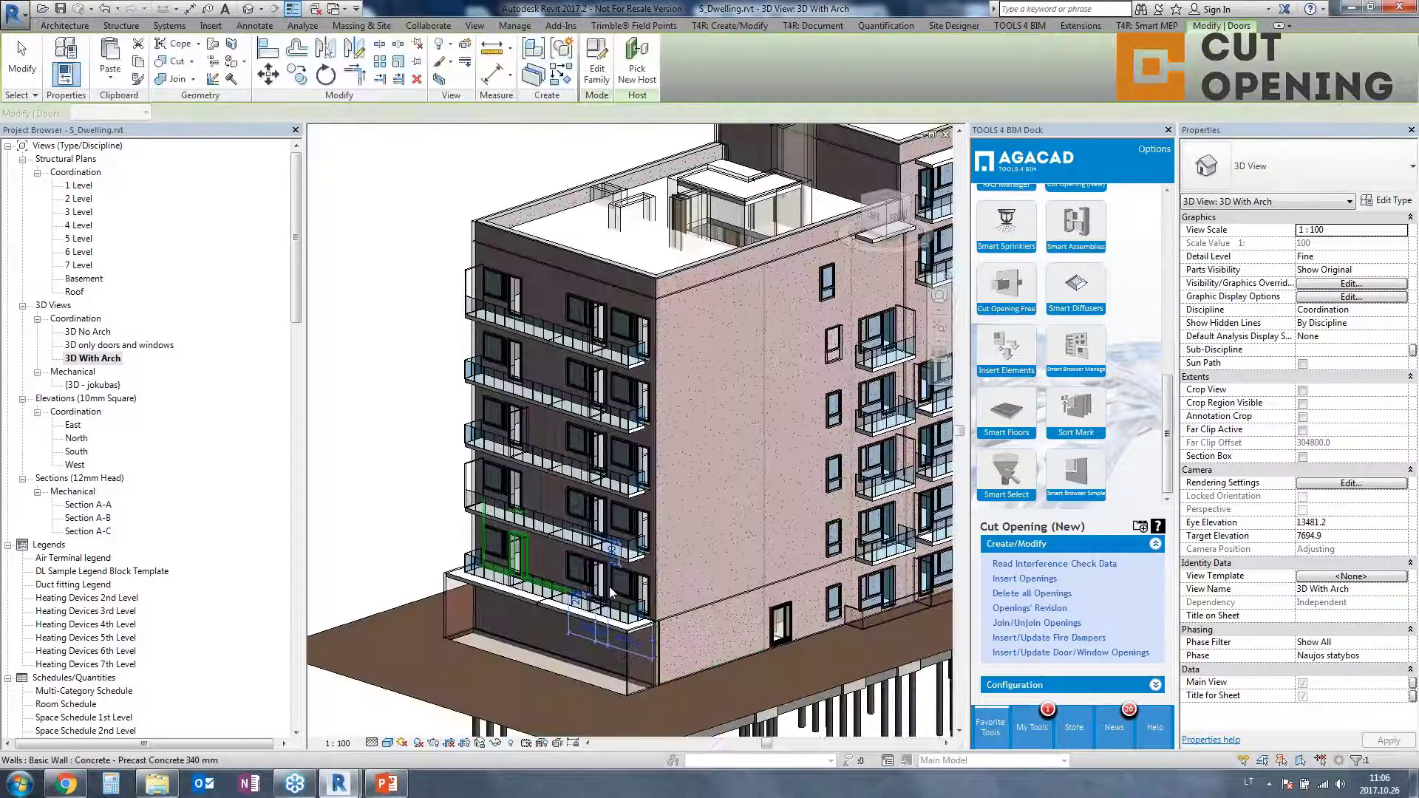
scroll(589, 585, up, 10)
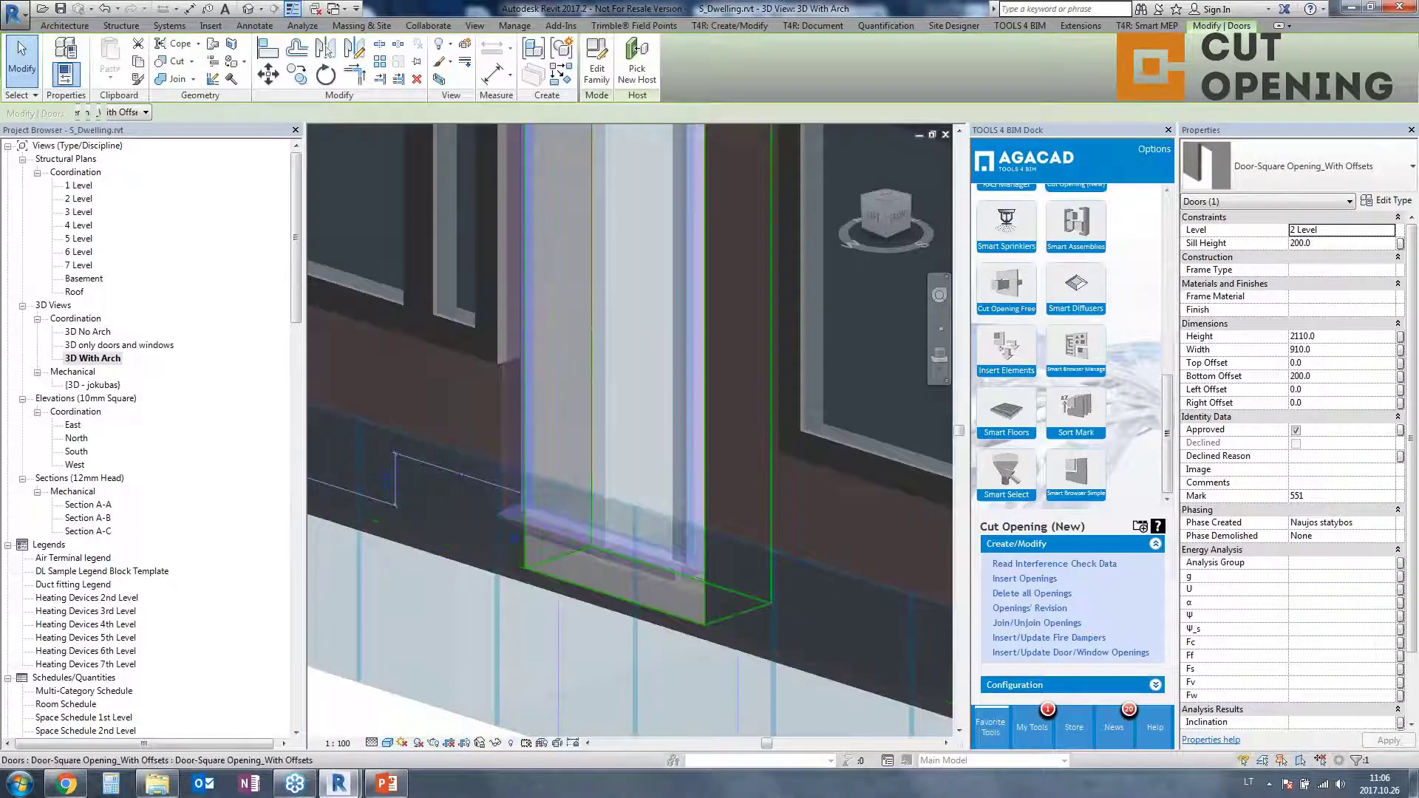
shift+middle_drag(695, 562, 716, 718)
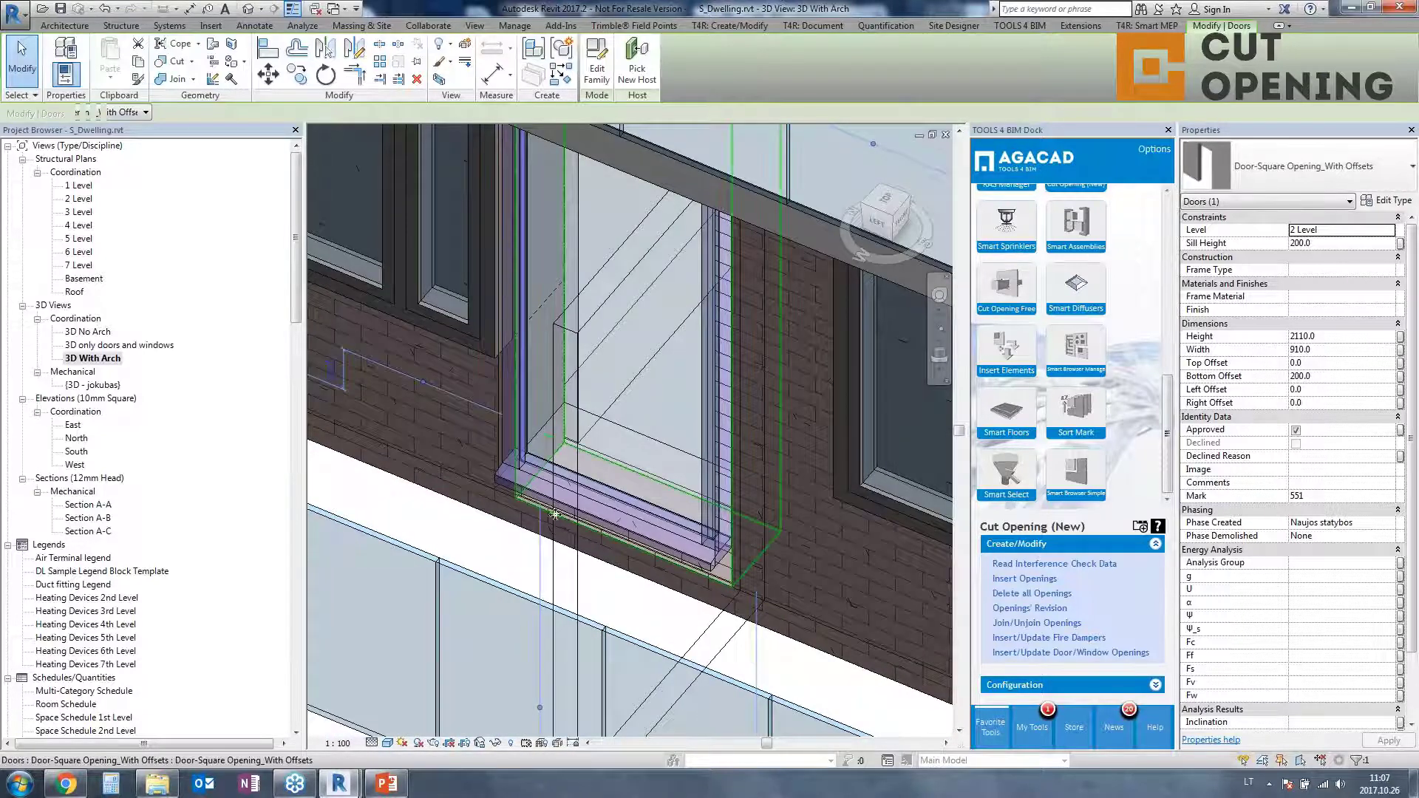
shift+middle_drag(667, 564, 520, 542)
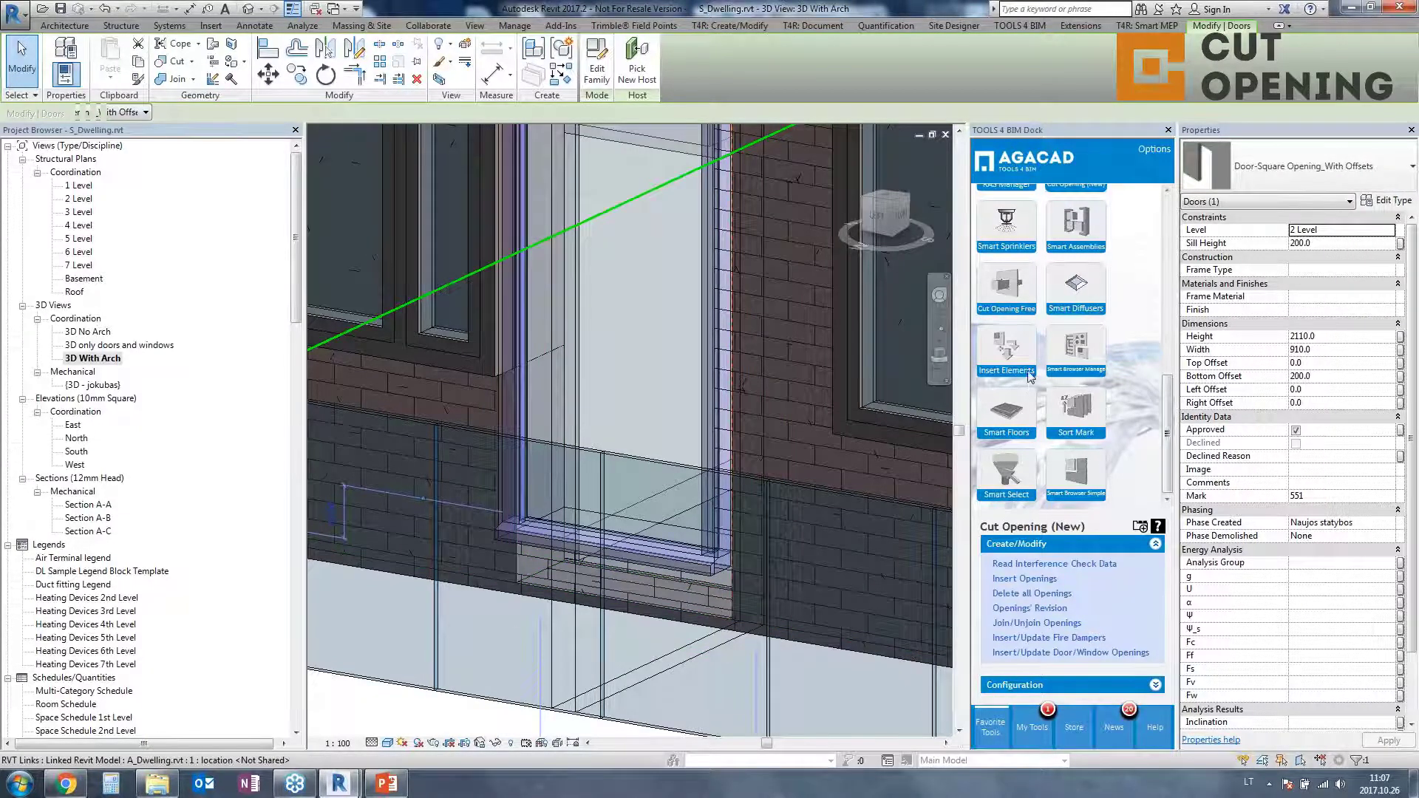
click(1328, 376)
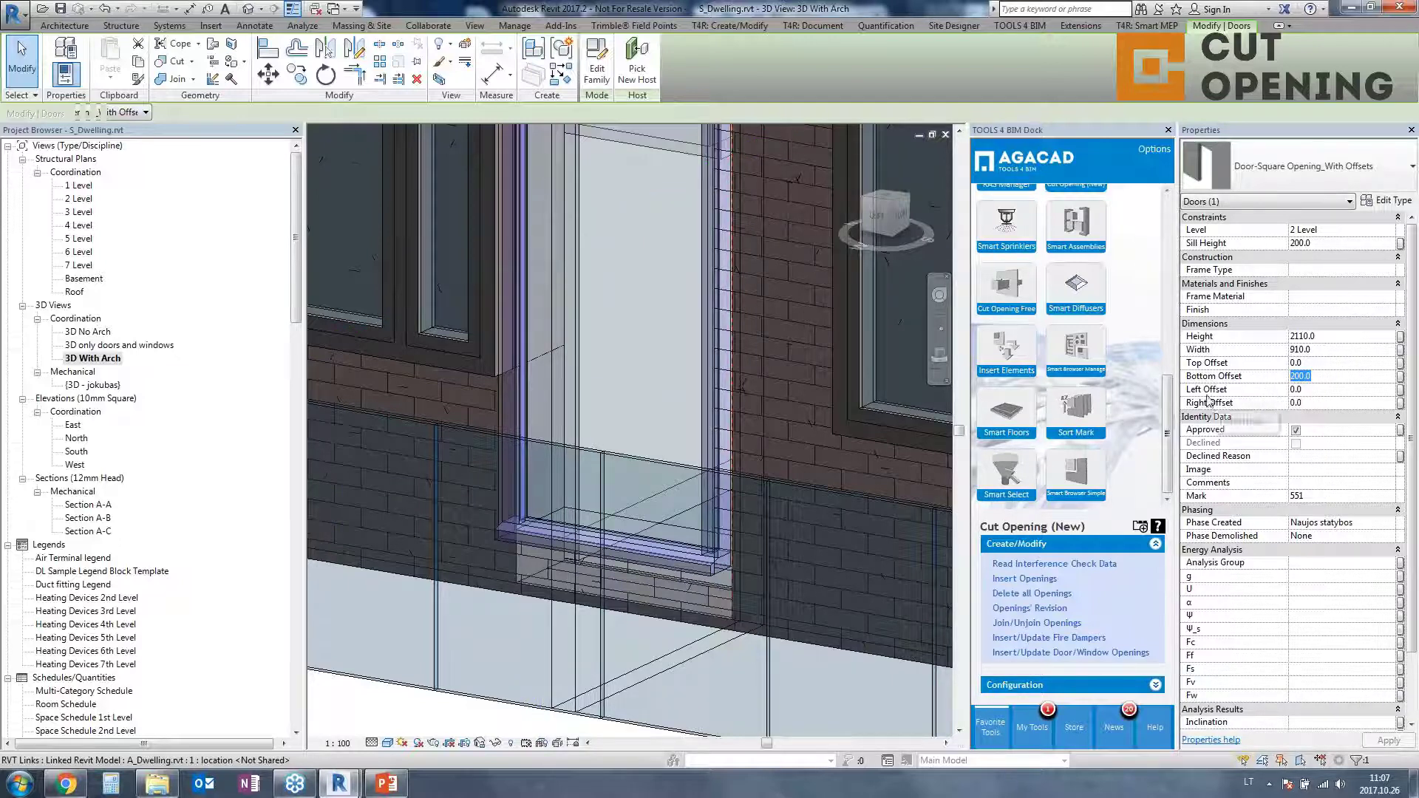
Return to the 3D only doors and windows view and show the whole building
double_click(133, 344)
double_click(133, 345)
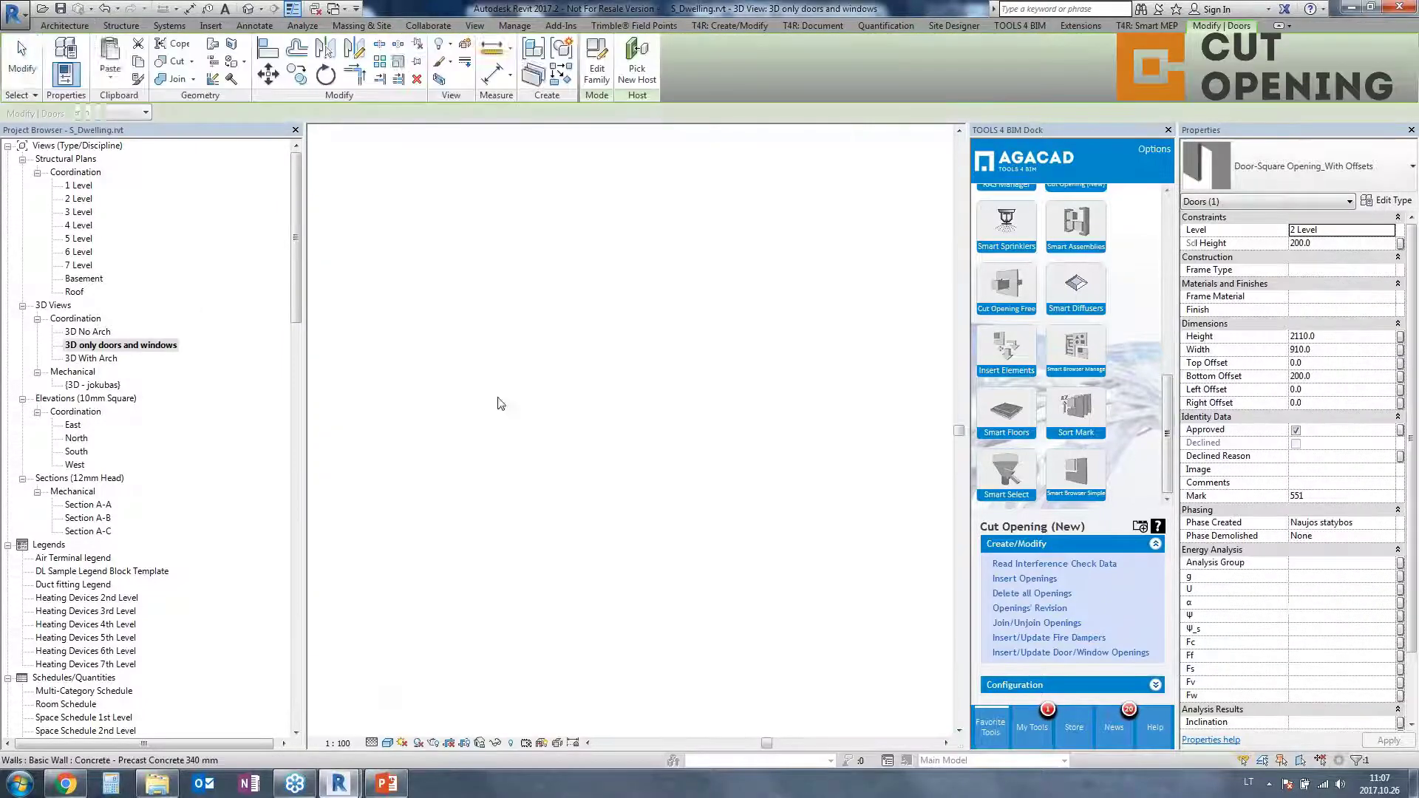
scroll(701, 545, down, 5)
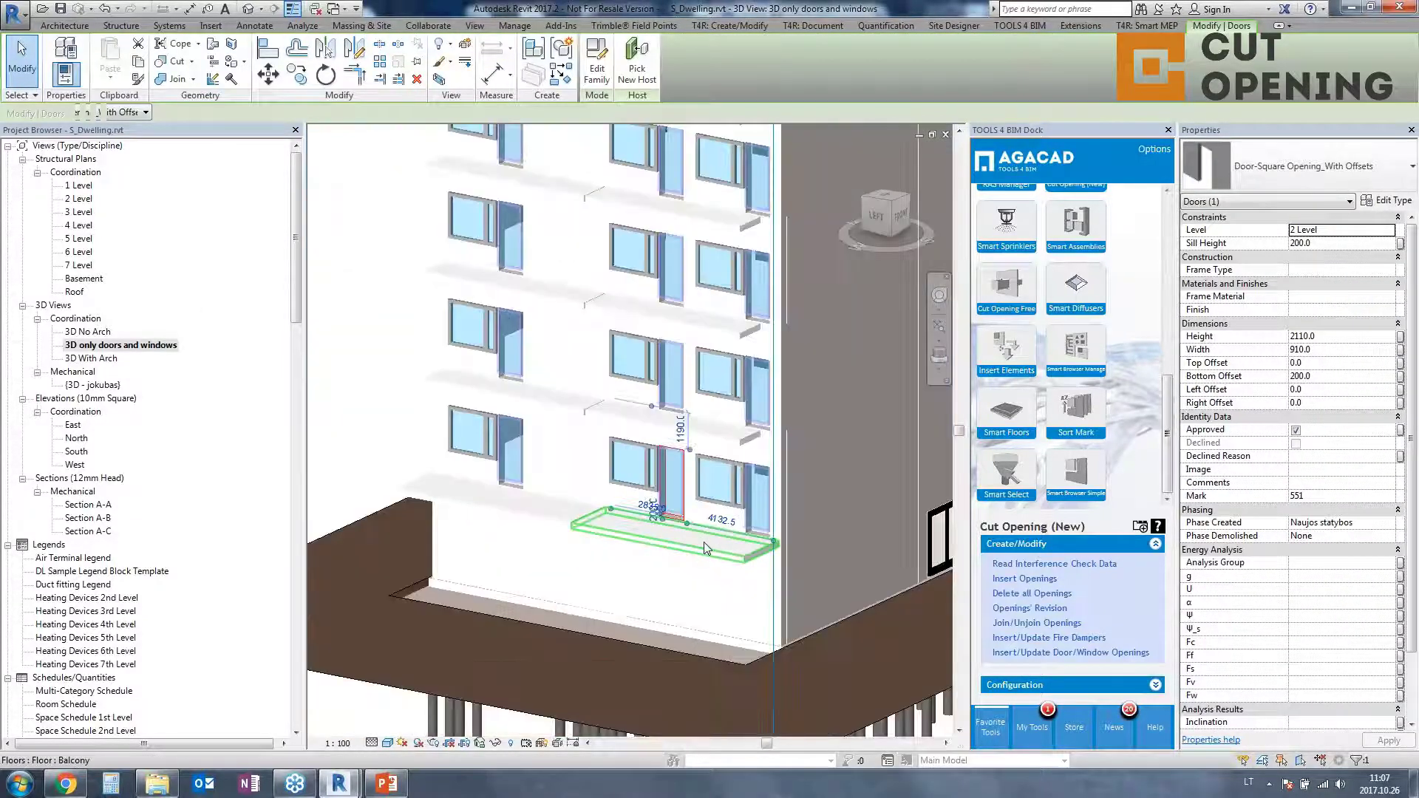
shift+middle_drag(720, 563, 636, 580)
scroll(613, 555, down, 2)
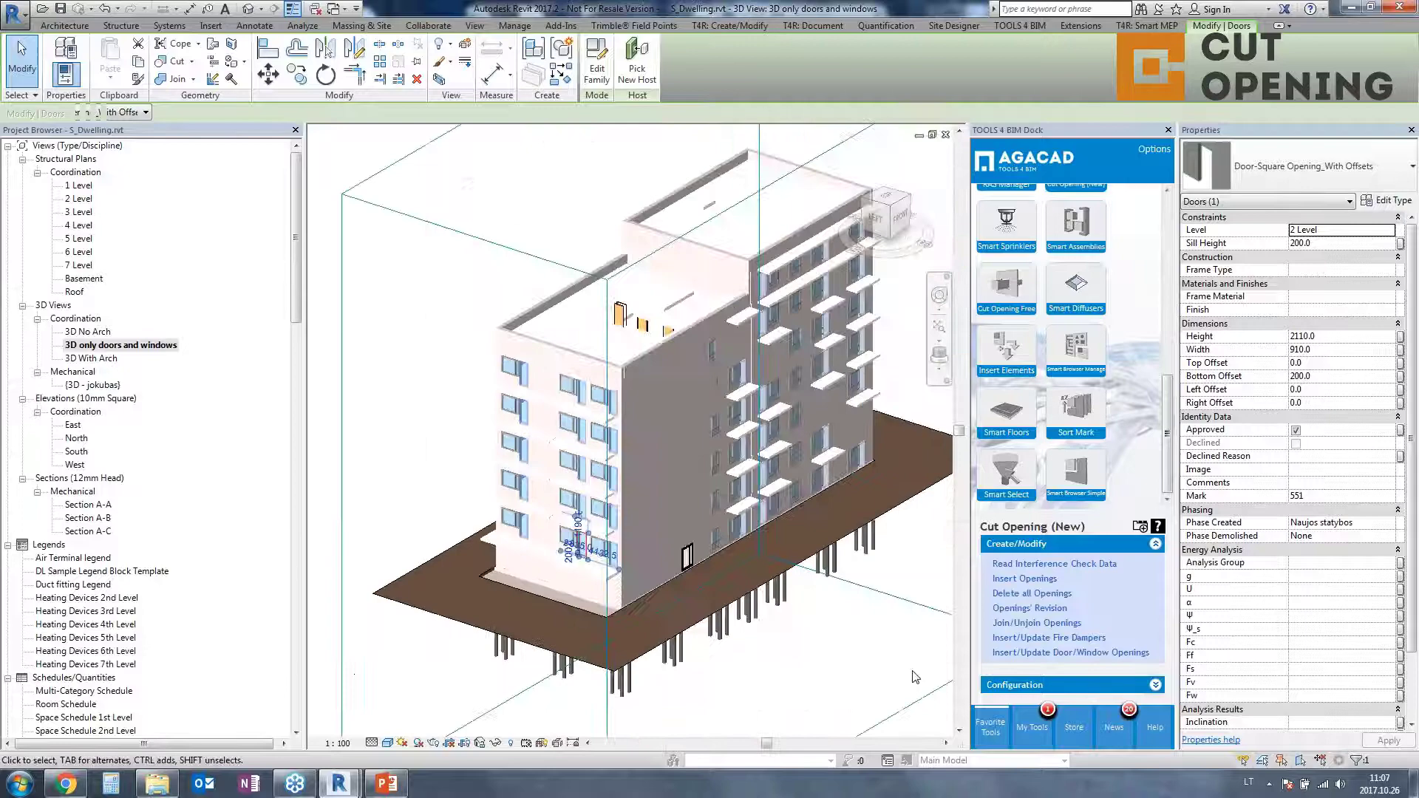
Review Extend Opening to Structural Wall's Base in the Door/Window Opening Configuration, accept the settings, and bring back the opening commands
click(1011, 685)
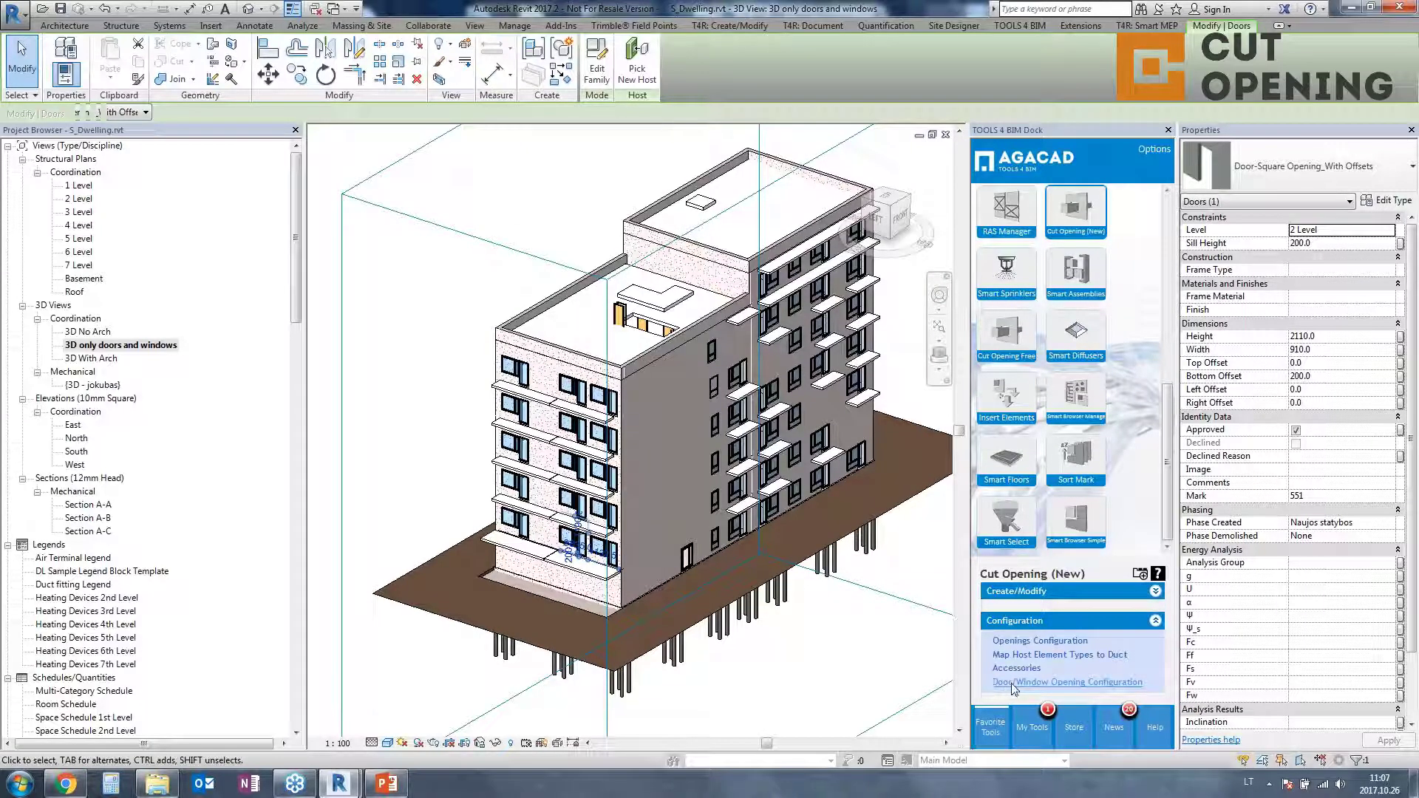
click(1011, 683)
click(212, 413)
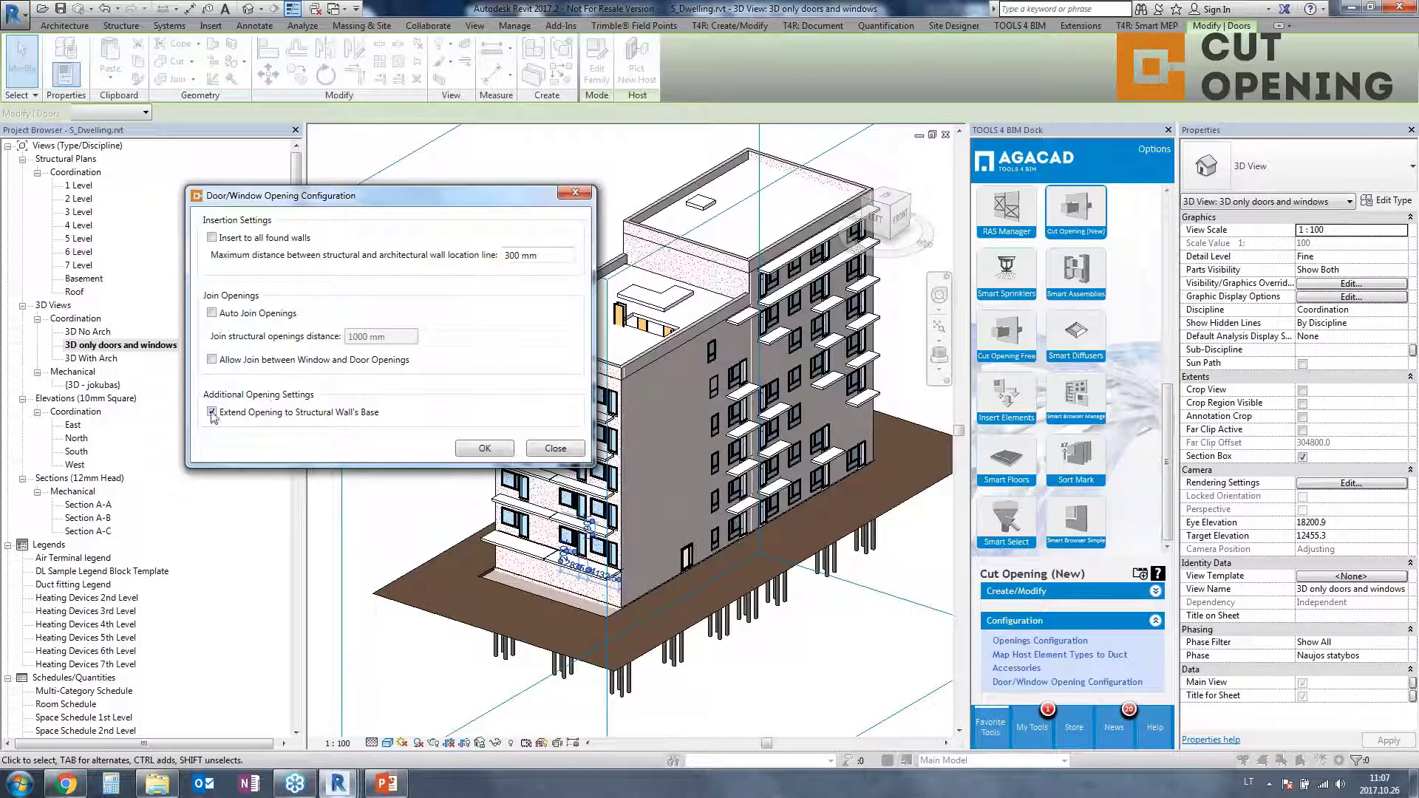
click(488, 451)
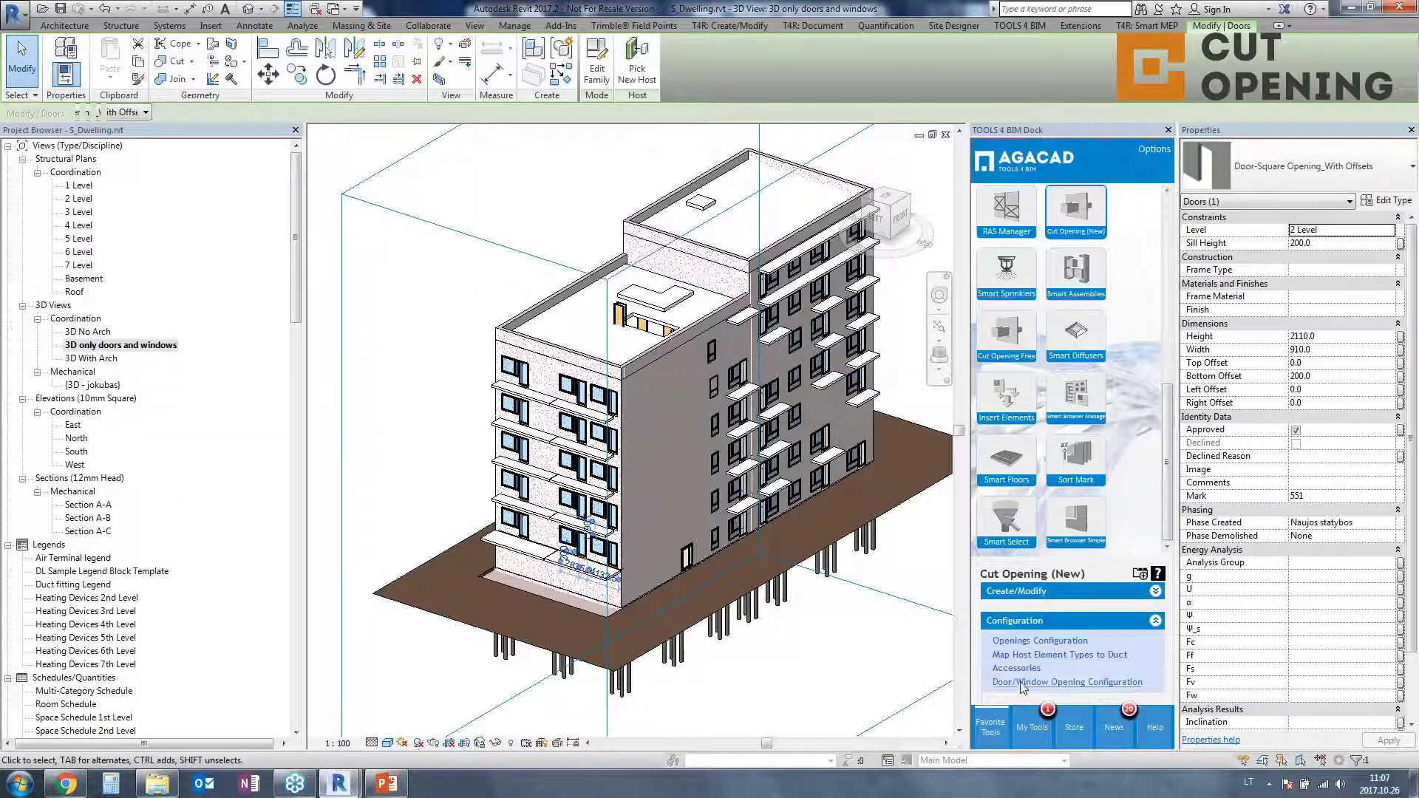
click(1020, 596)
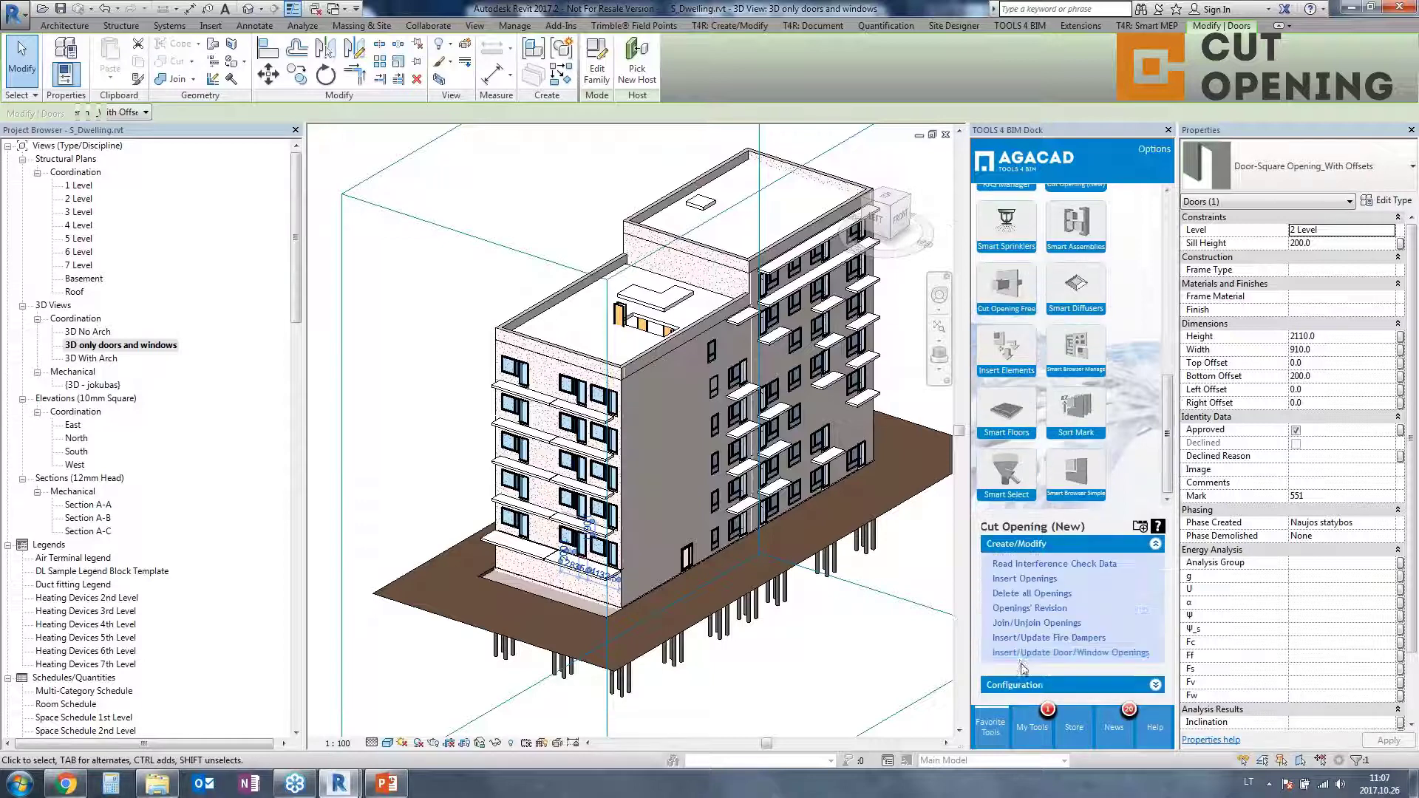
click(1018, 654)
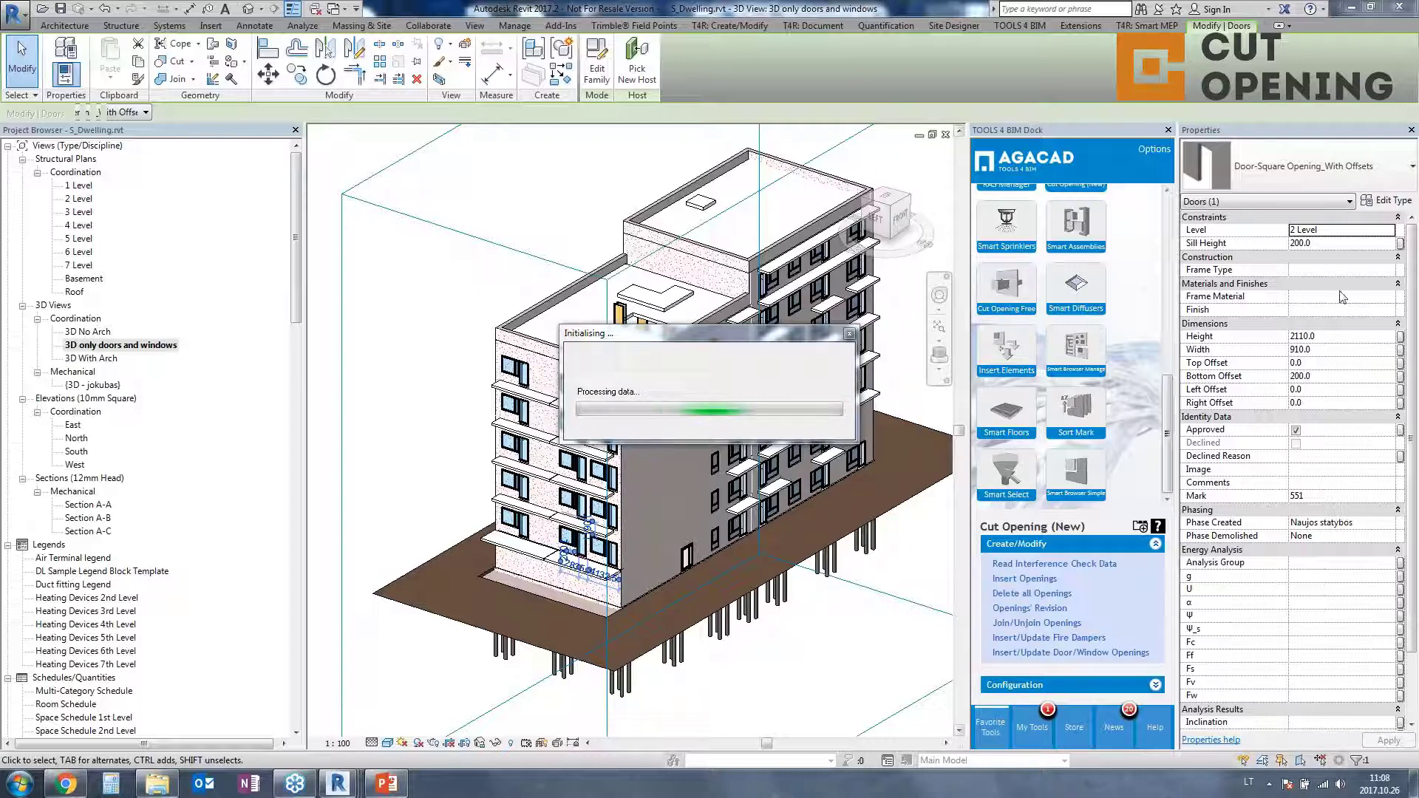
mouse_move(338, 784)
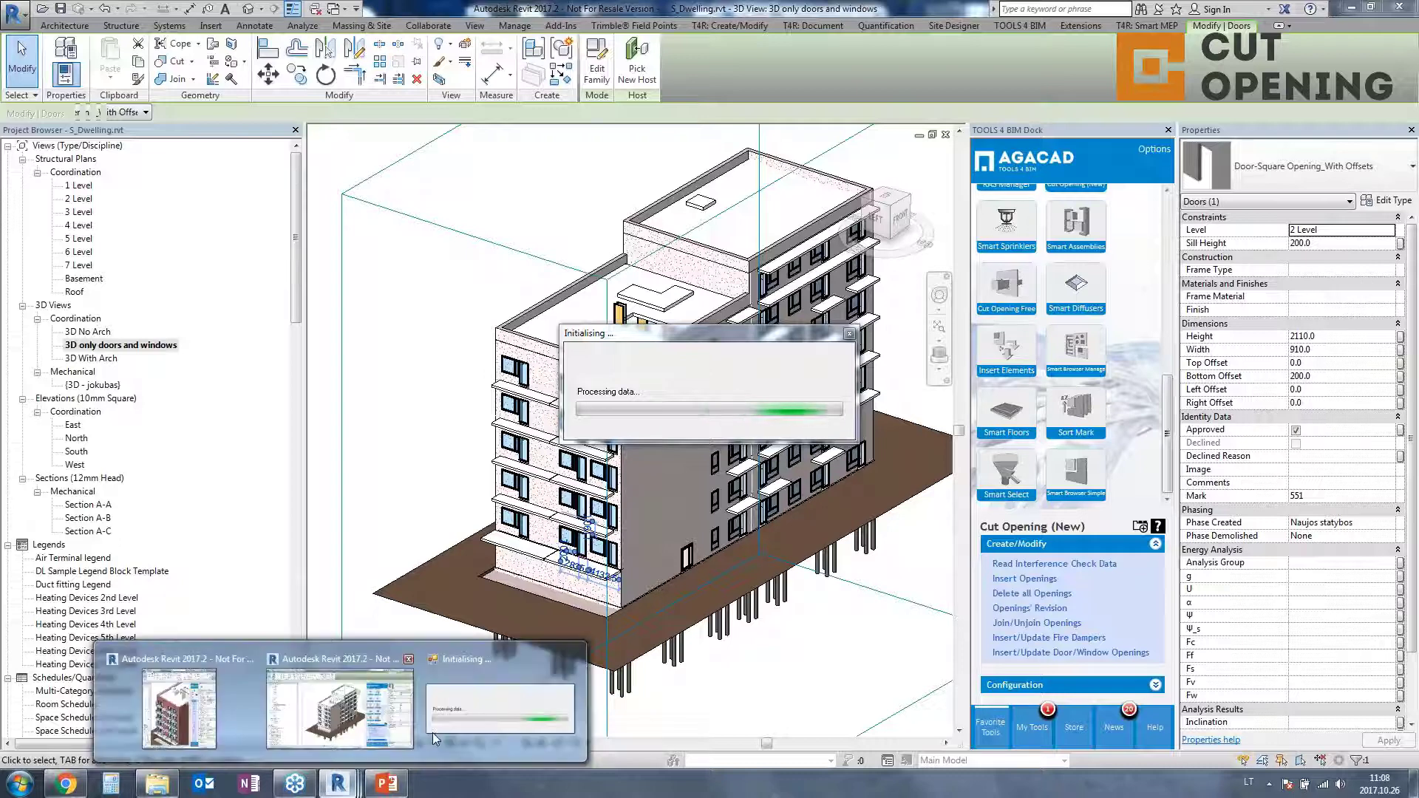
click(850, 336)
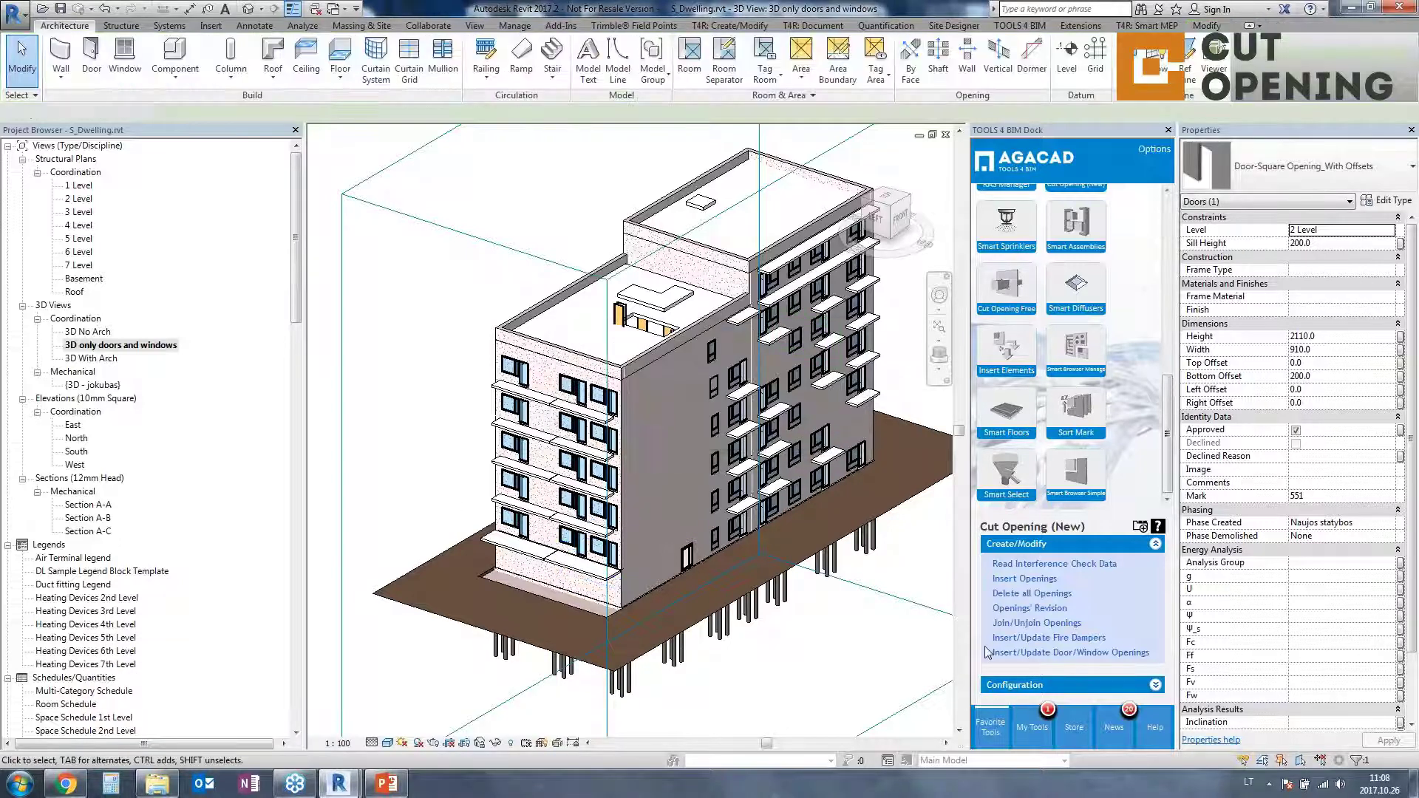
Open the door/window opening list and select all new 2-luft öppningsbart assymmetriskt windows with their host walls
click(1024, 653)
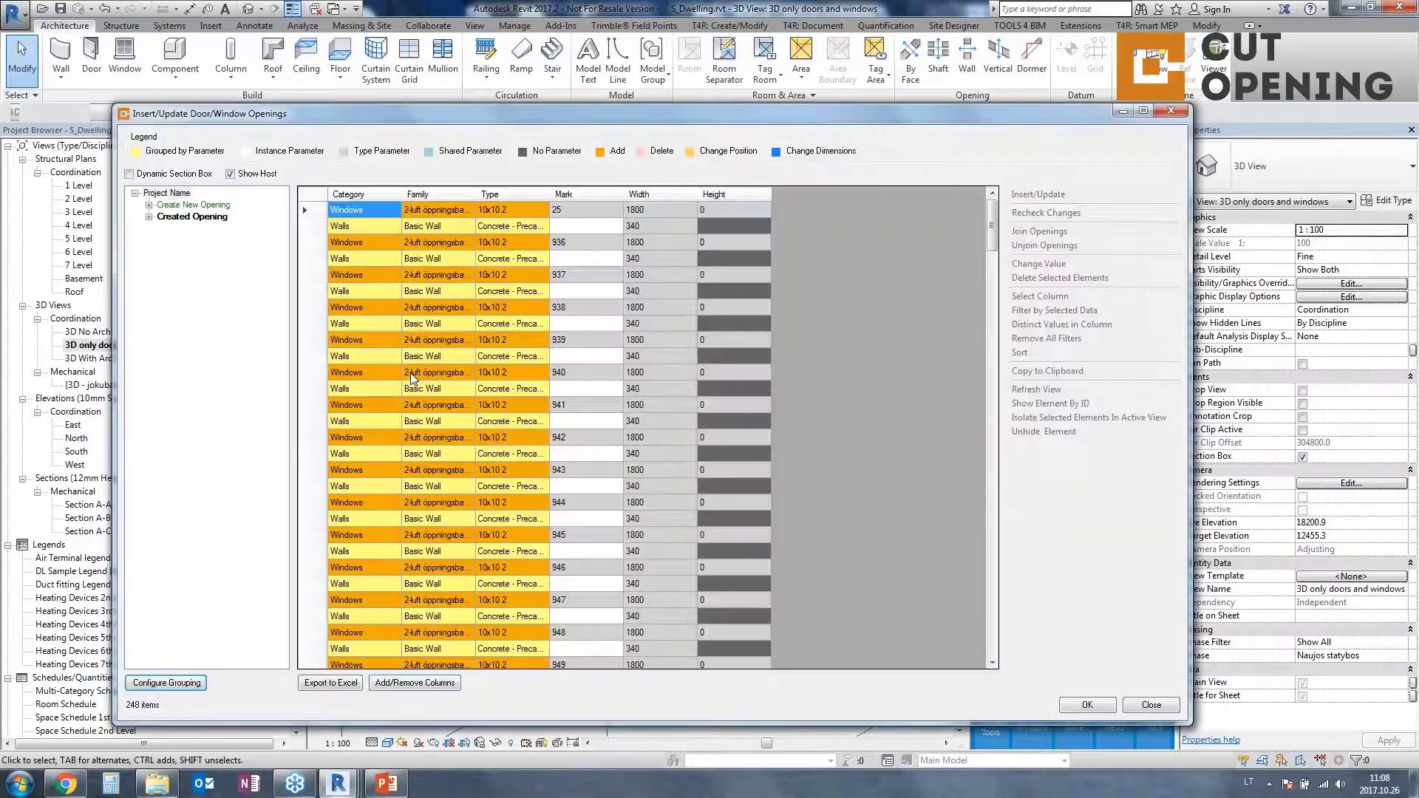
click(182, 215)
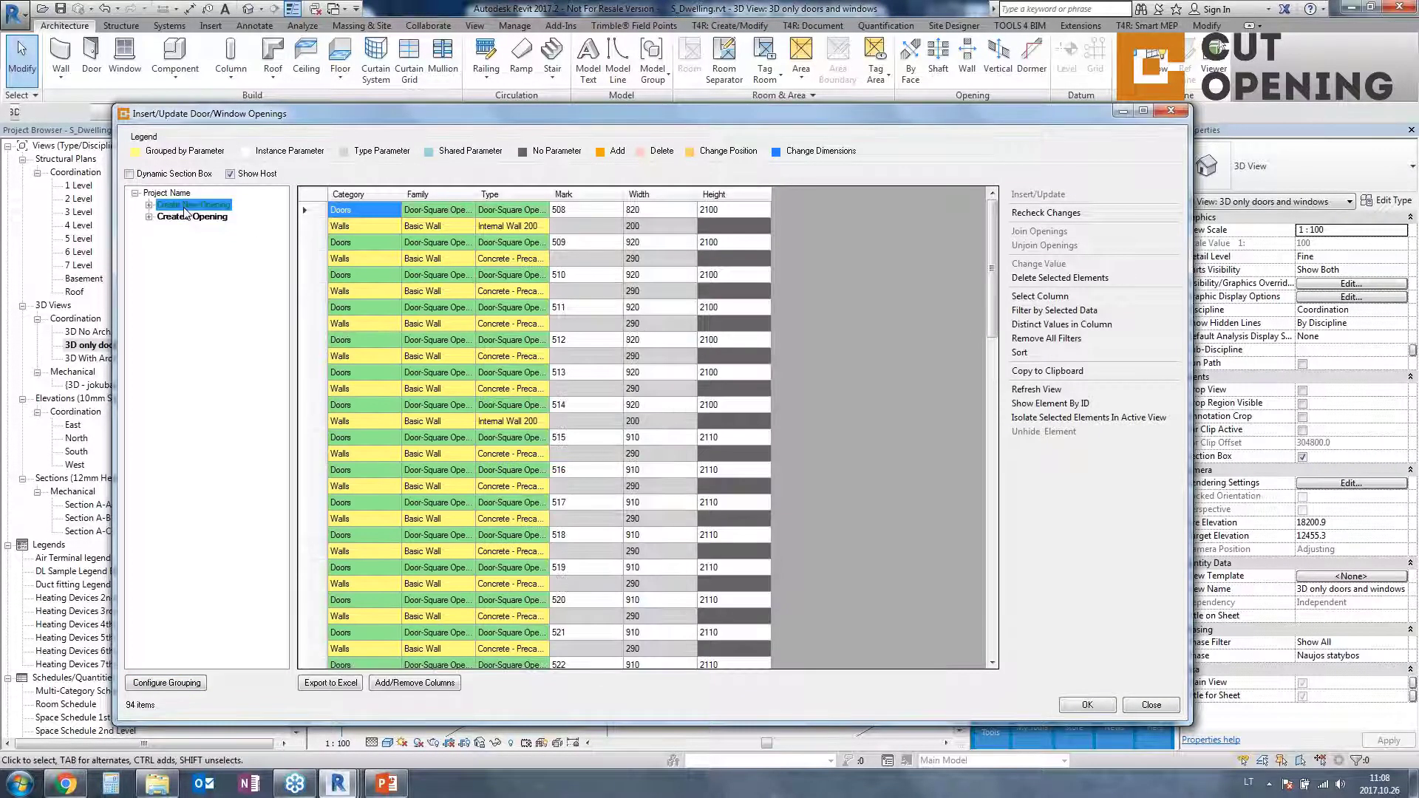
click(150, 206)
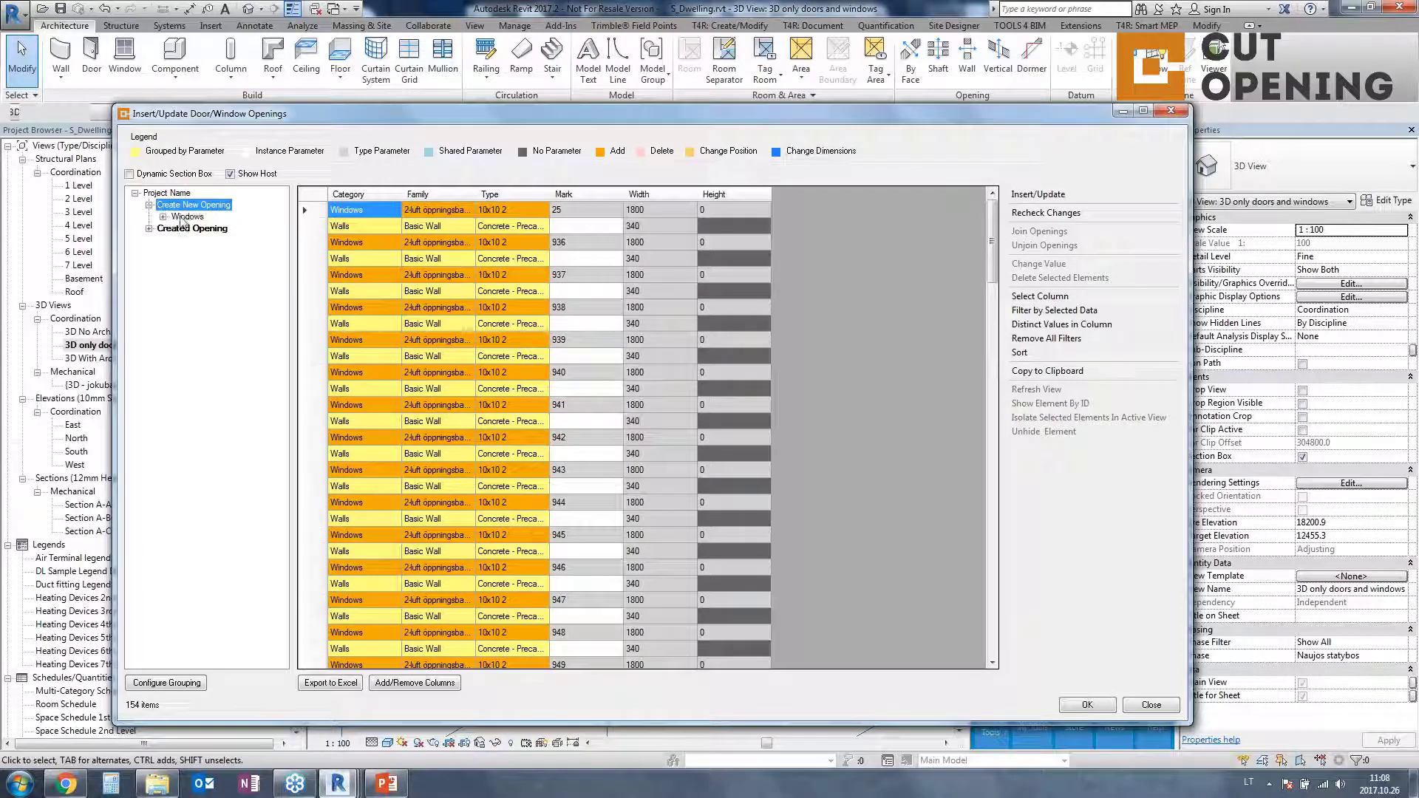
click(163, 216)
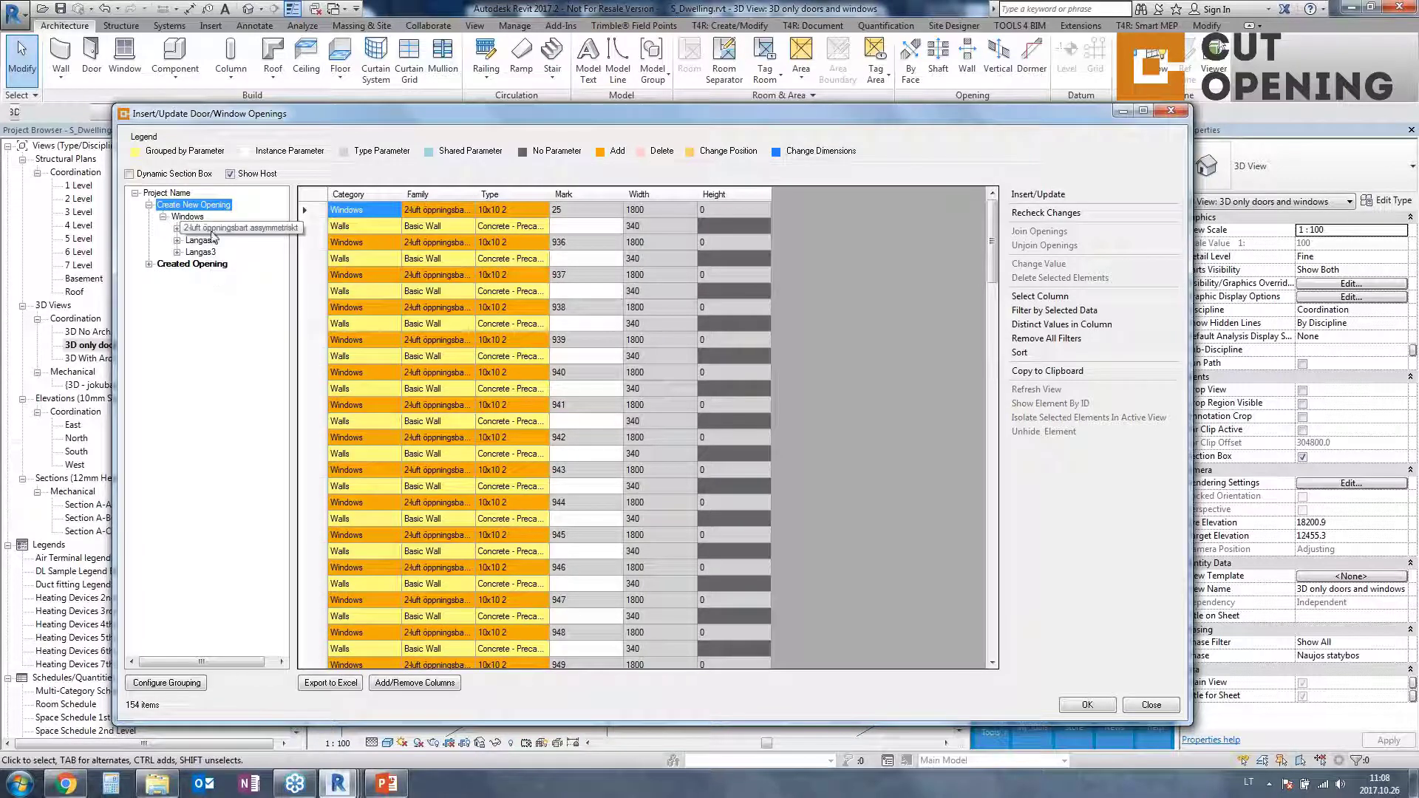
click(212, 230)
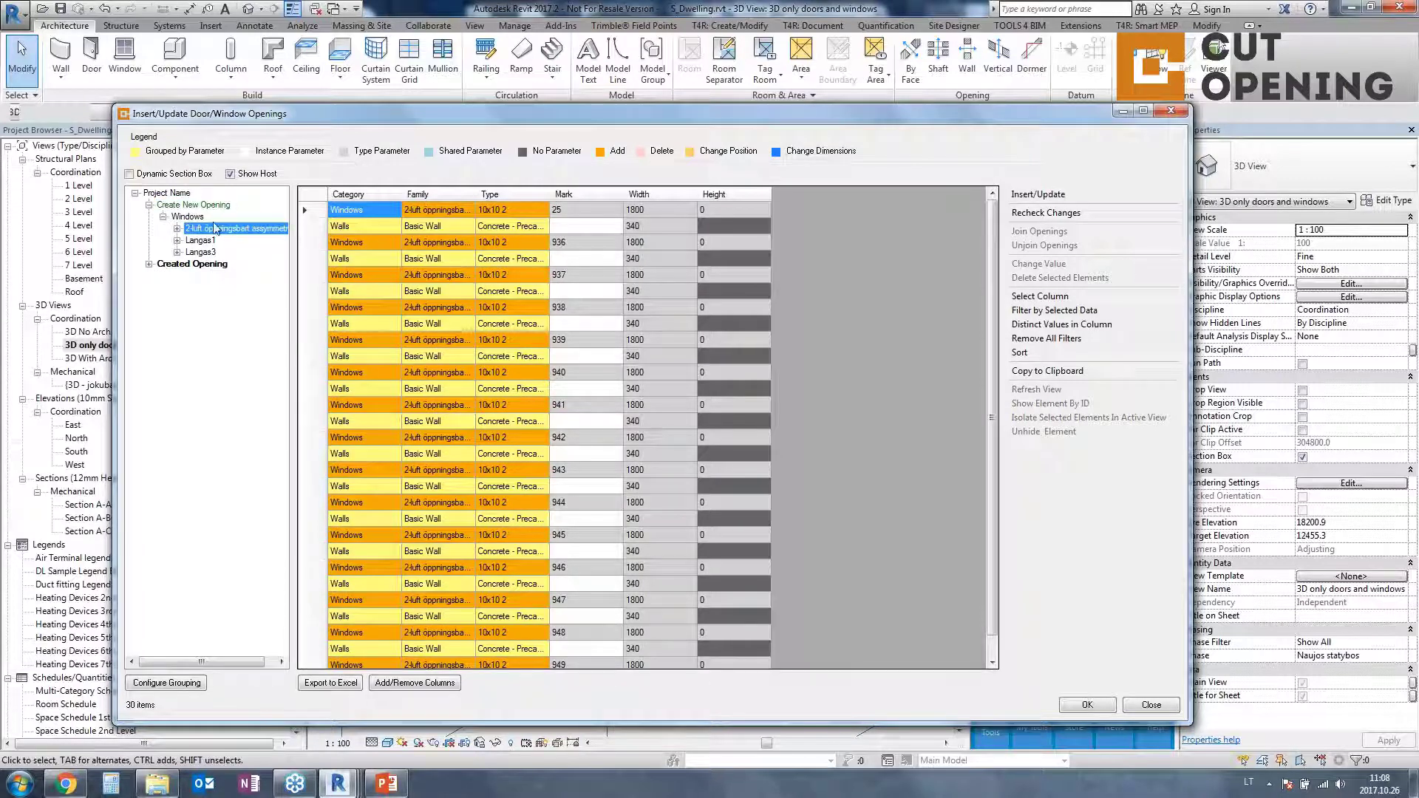
click(313, 195)
drag(537, 114, 492, 143)
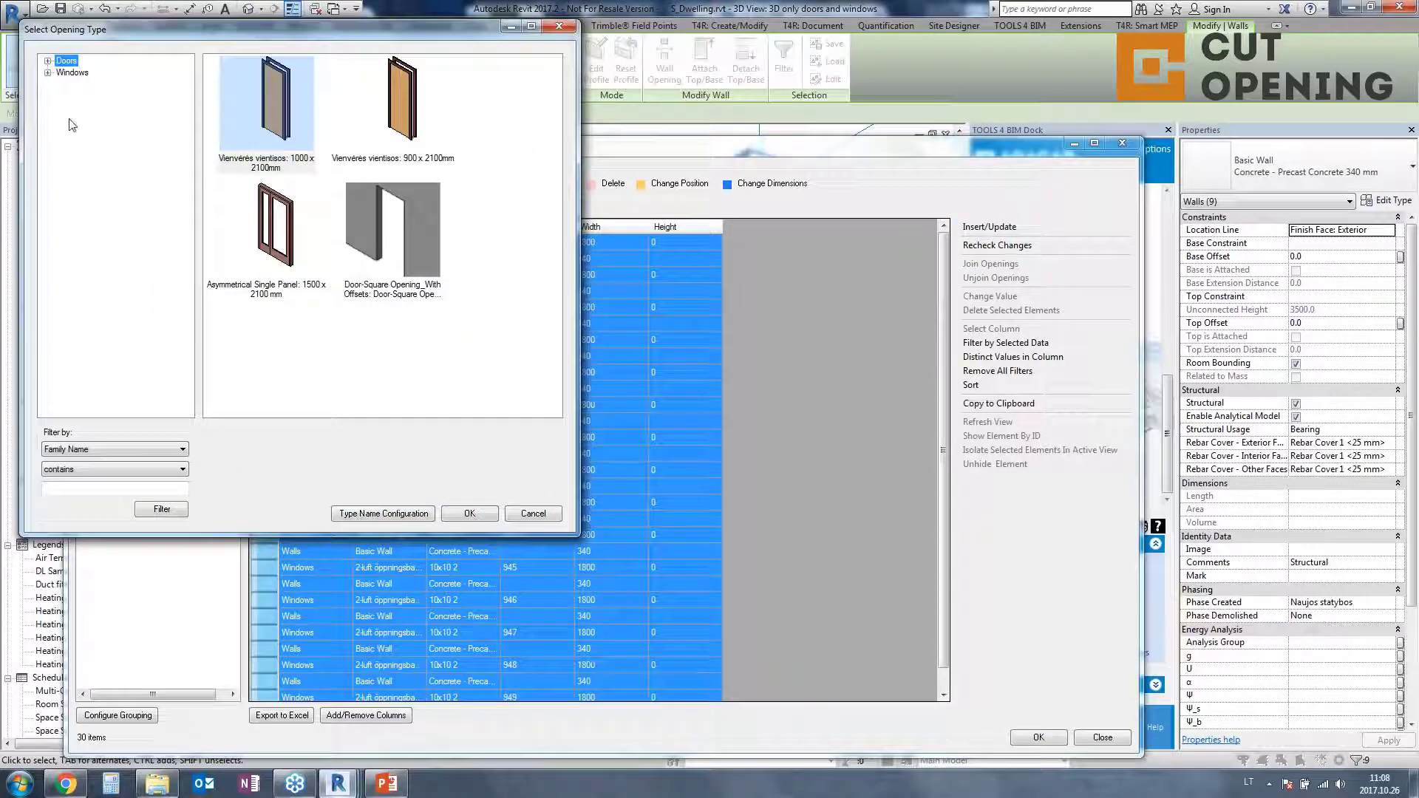
Insert openings for the selected windows using the Window-Square Opening_With Offsets type, then close the opening list
click(47, 73)
click(80, 120)
click(129, 132)
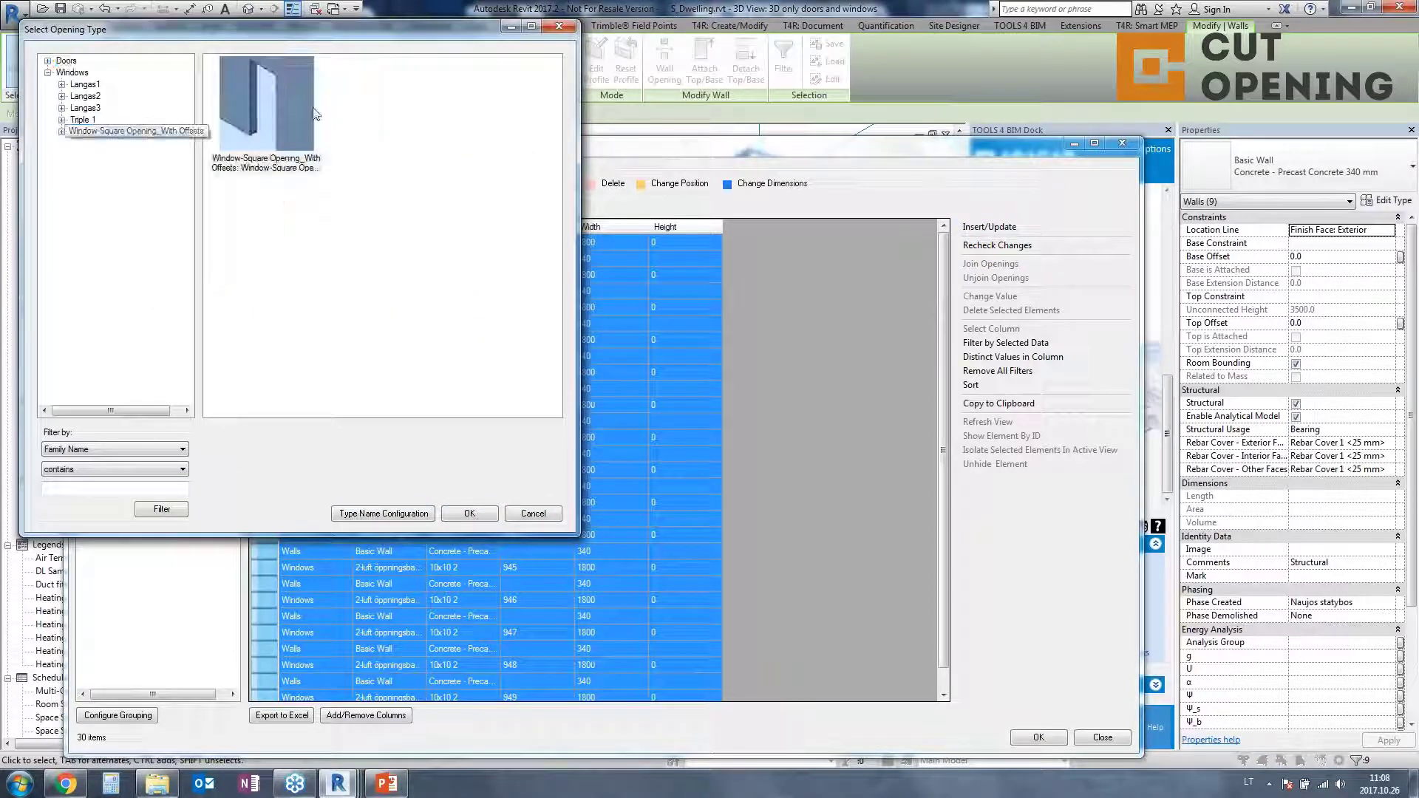
click(266, 104)
click(470, 513)
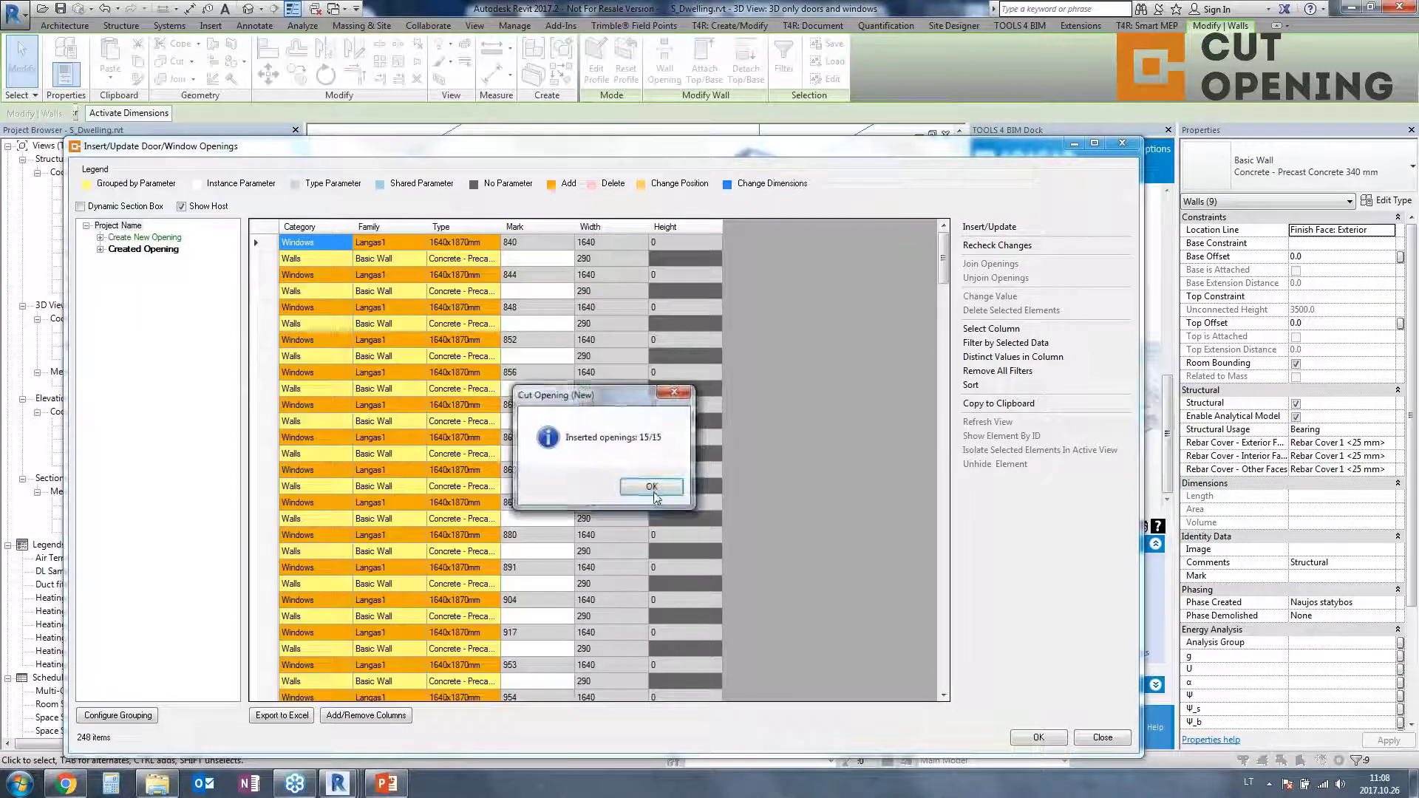
click(647, 488)
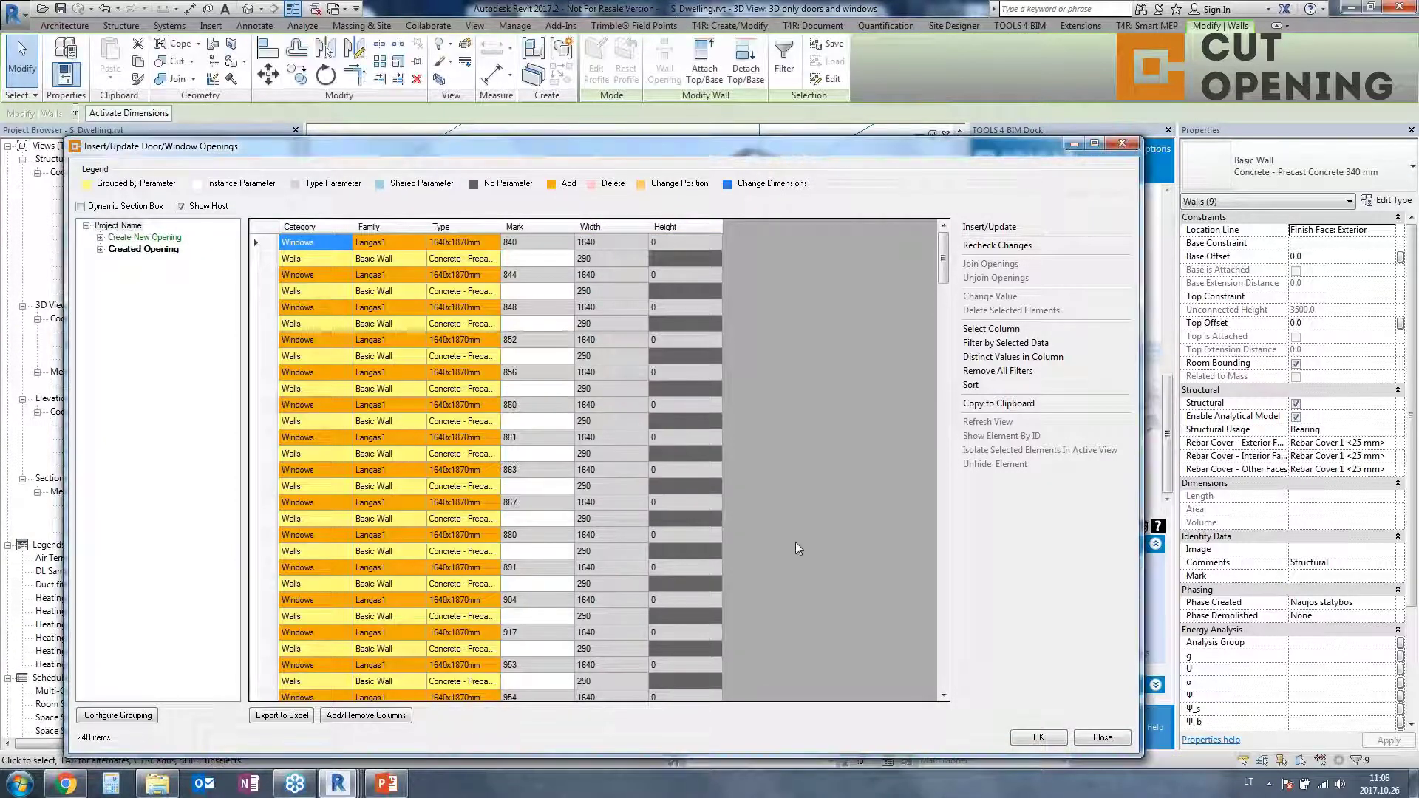
click(1102, 737)
key(Escape)
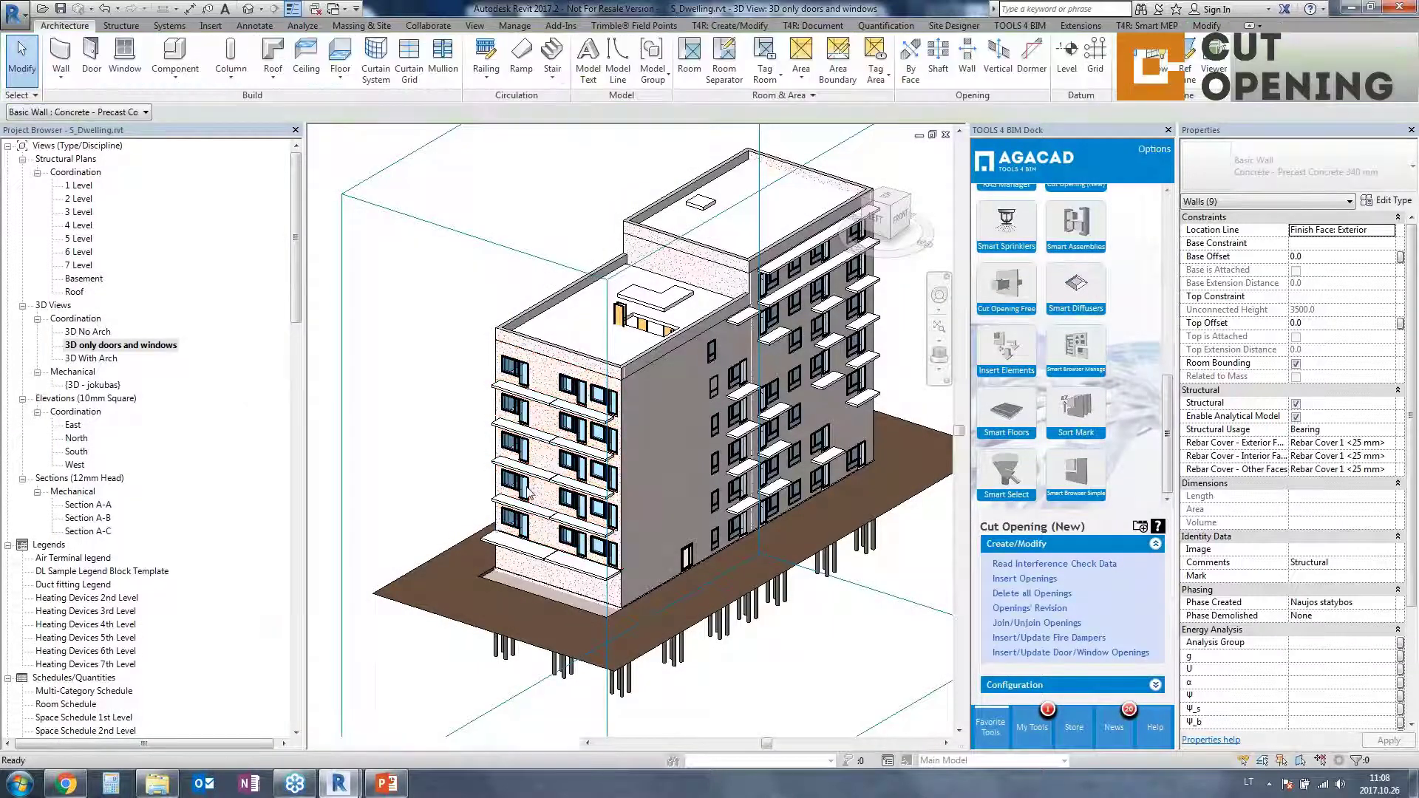
Select the inserted balcony door opening and the adjoining window opening on 4 Level and examine how they fit the linked elements
scroll(550, 526, up, 10)
middle_drag(488, 347, 628, 366)
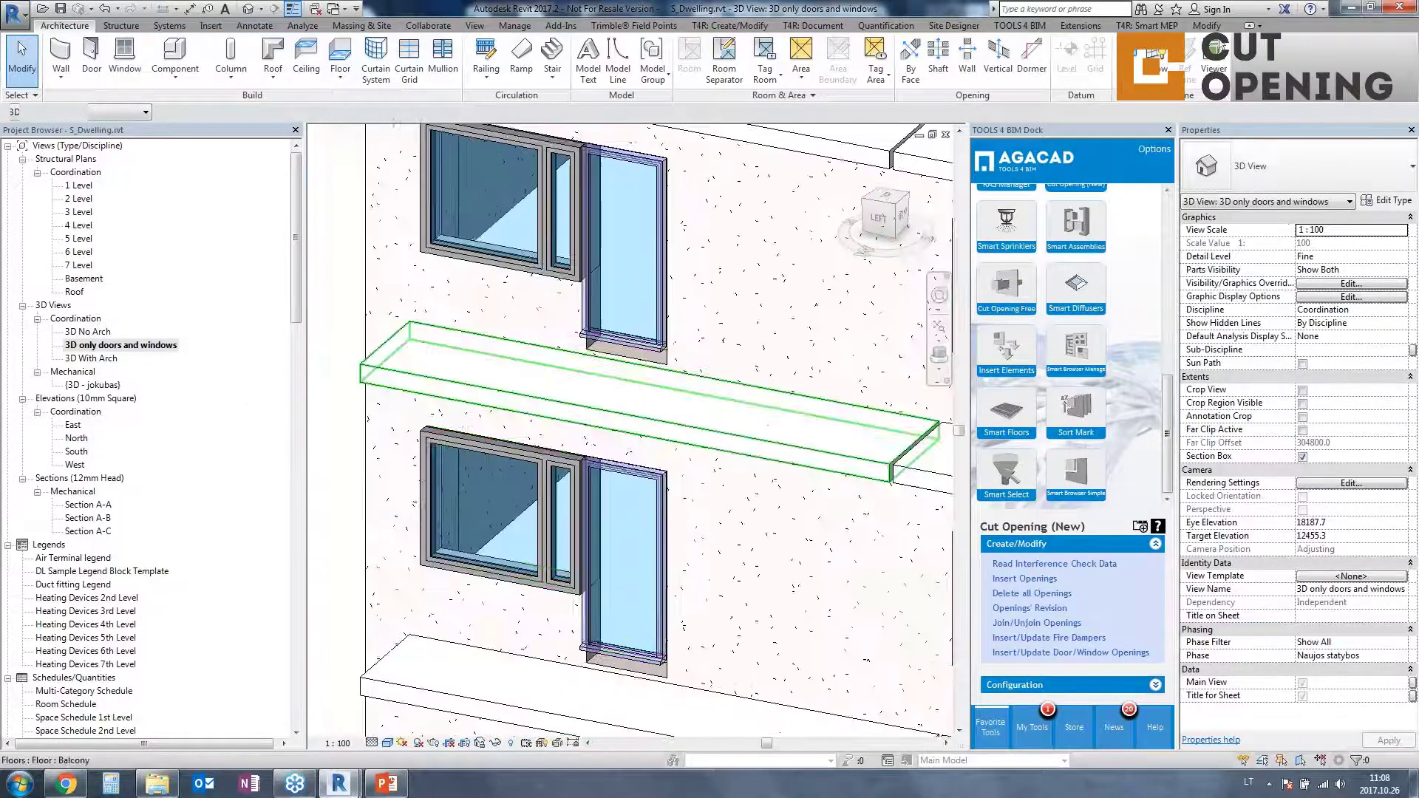
click(629, 356)
shift+middle_drag(732, 453, 413, 356)
scroll(473, 203, up, 4)
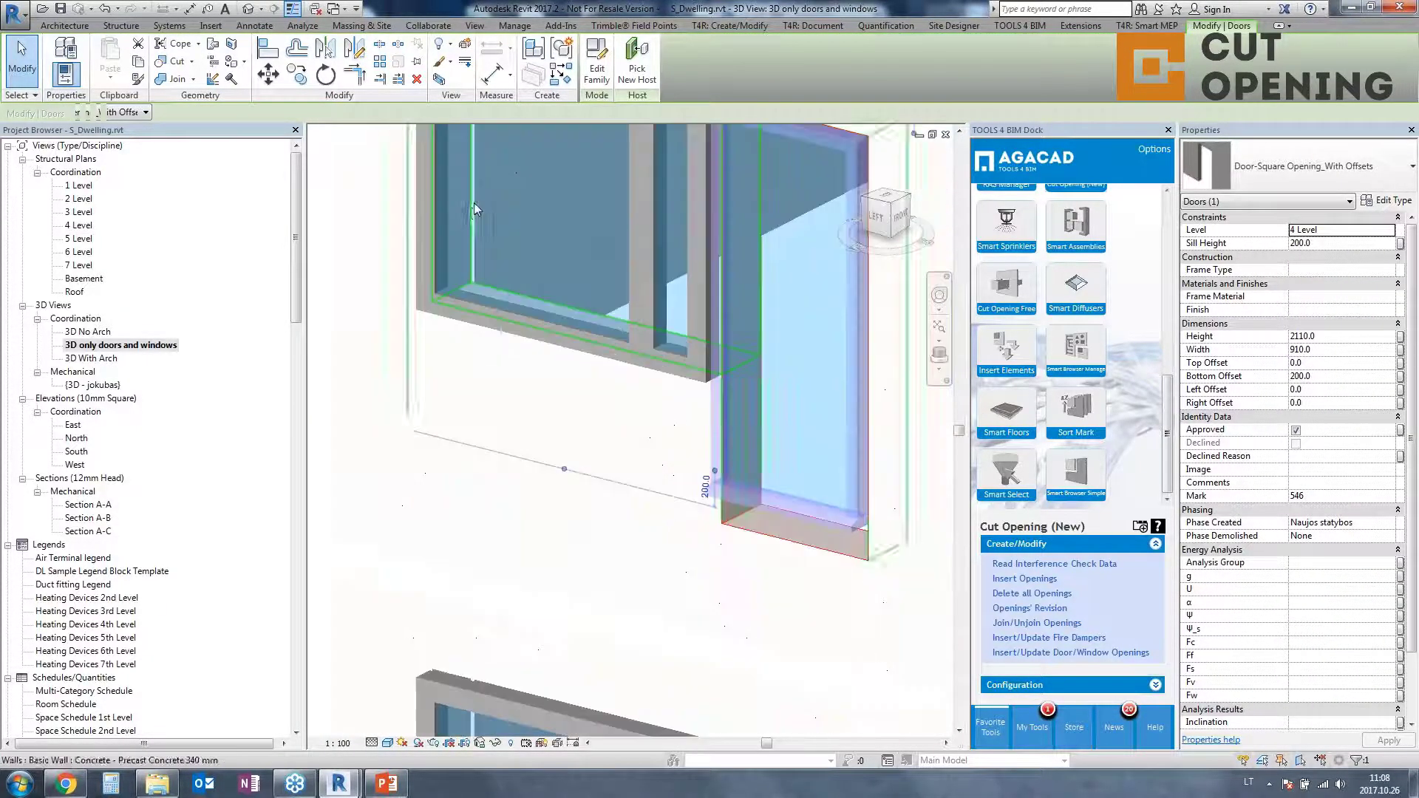
click(474, 207)
scroll(598, 362, down, 5)
mouse_move(621, 408)
shift+middle_down()
mouse_move(658, 403)
mouse_move(632, 413)
shift+middle_up()
scroll(632, 413, down, 8)
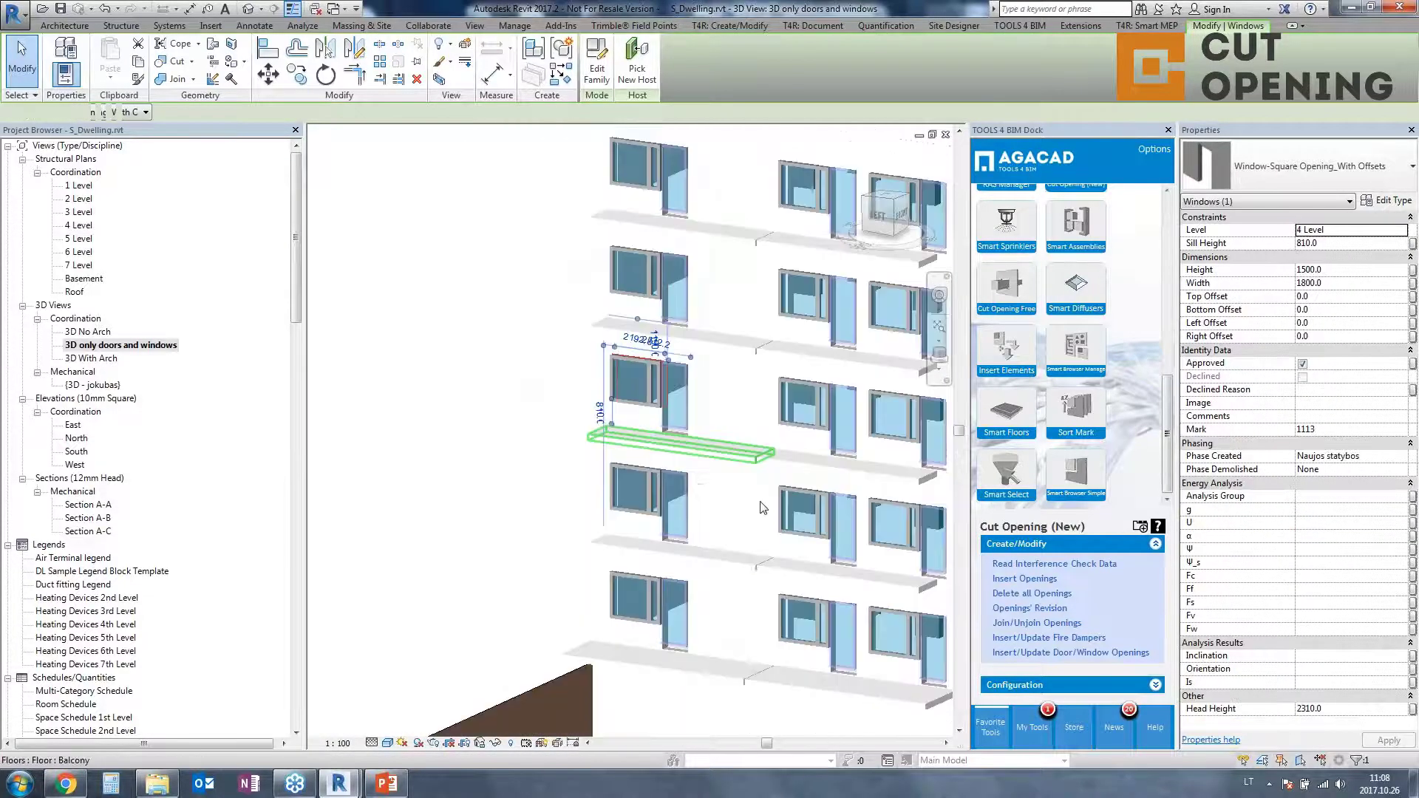
Examine the closely spaced window pairs on the building's side wall that still have no openings cut
shift+middle_drag(688, 474, 533, 517)
shift+middle_drag(567, 600, 598, 591)
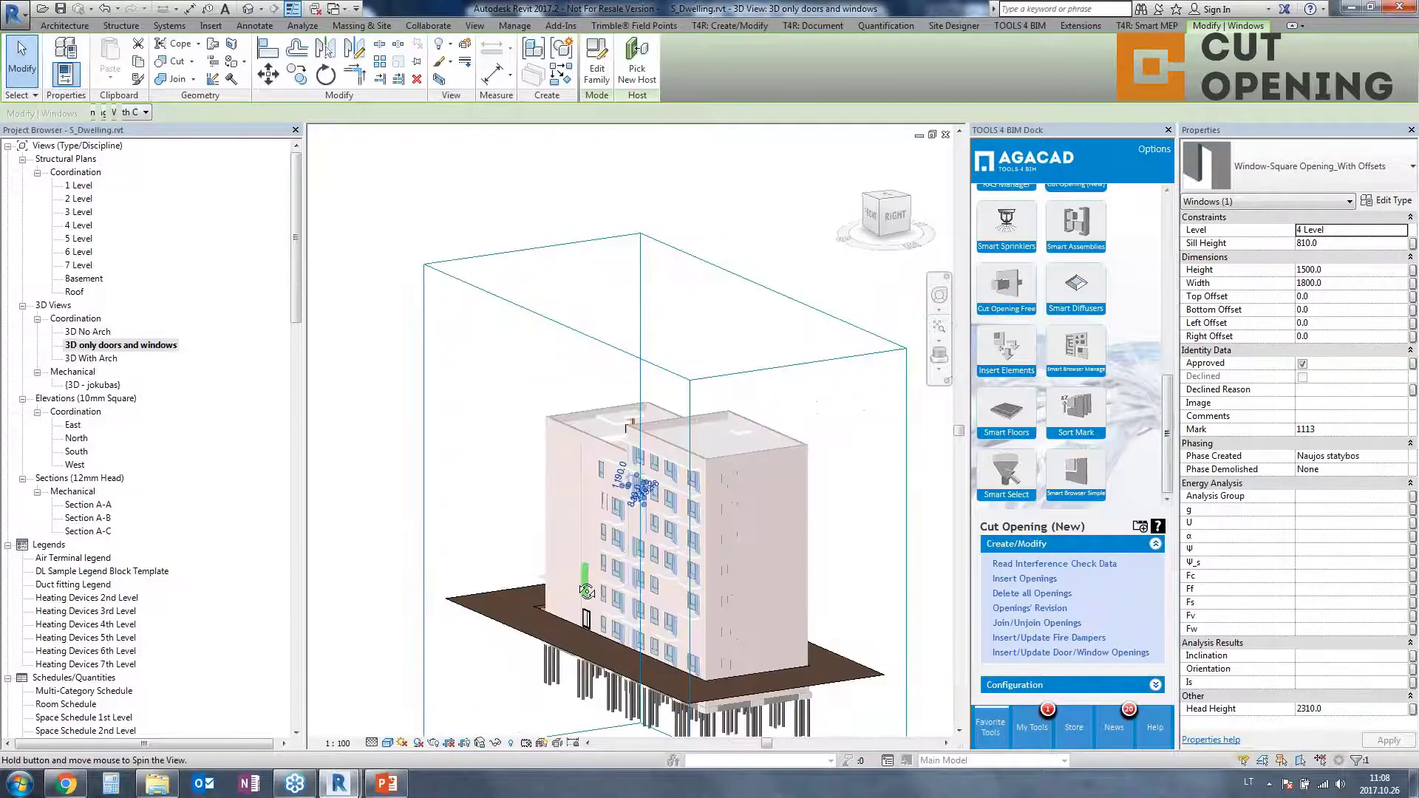
scroll(688, 444, up, 8)
middle_drag(763, 543, 634, 414)
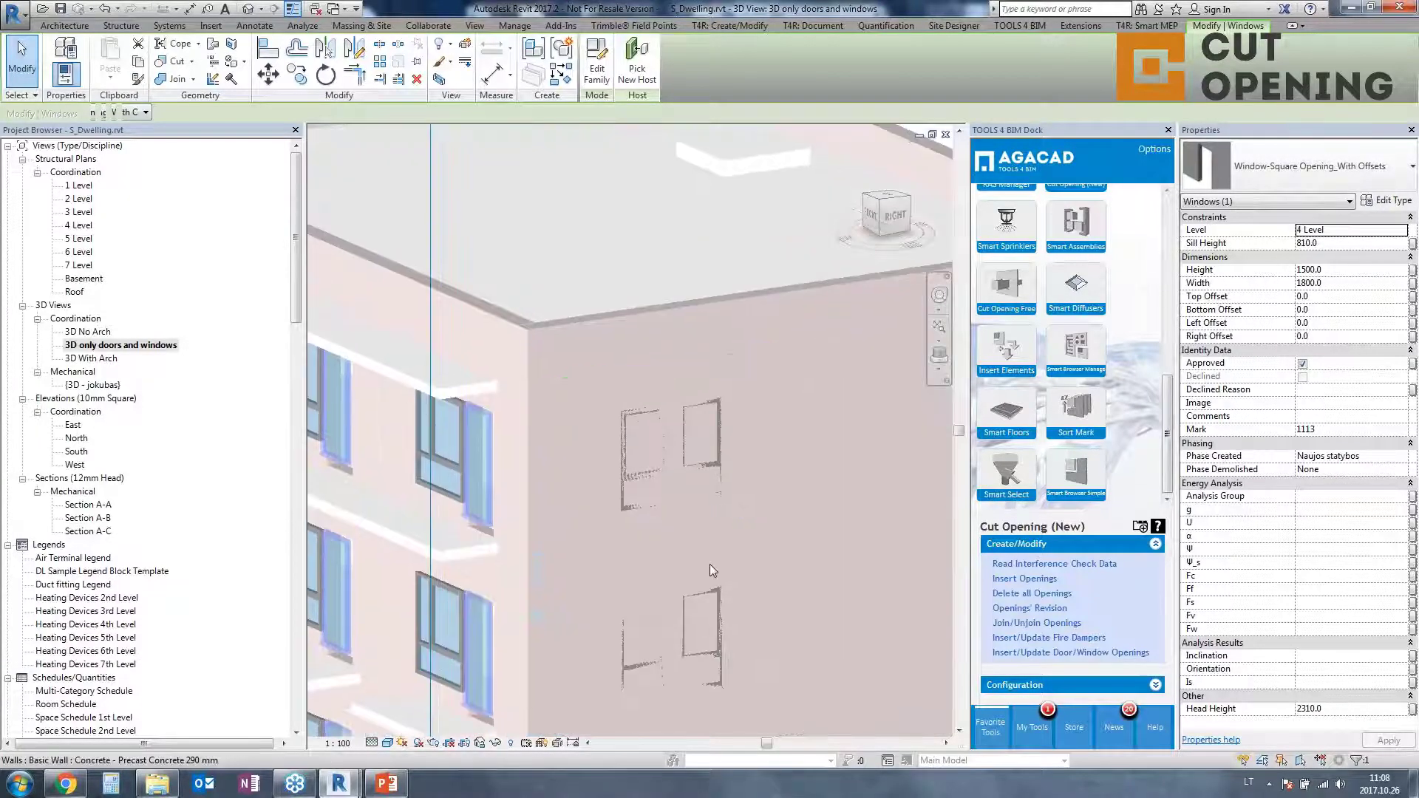
scroll(712, 570, down, 2)
middle_drag(712, 570, 658, 255)
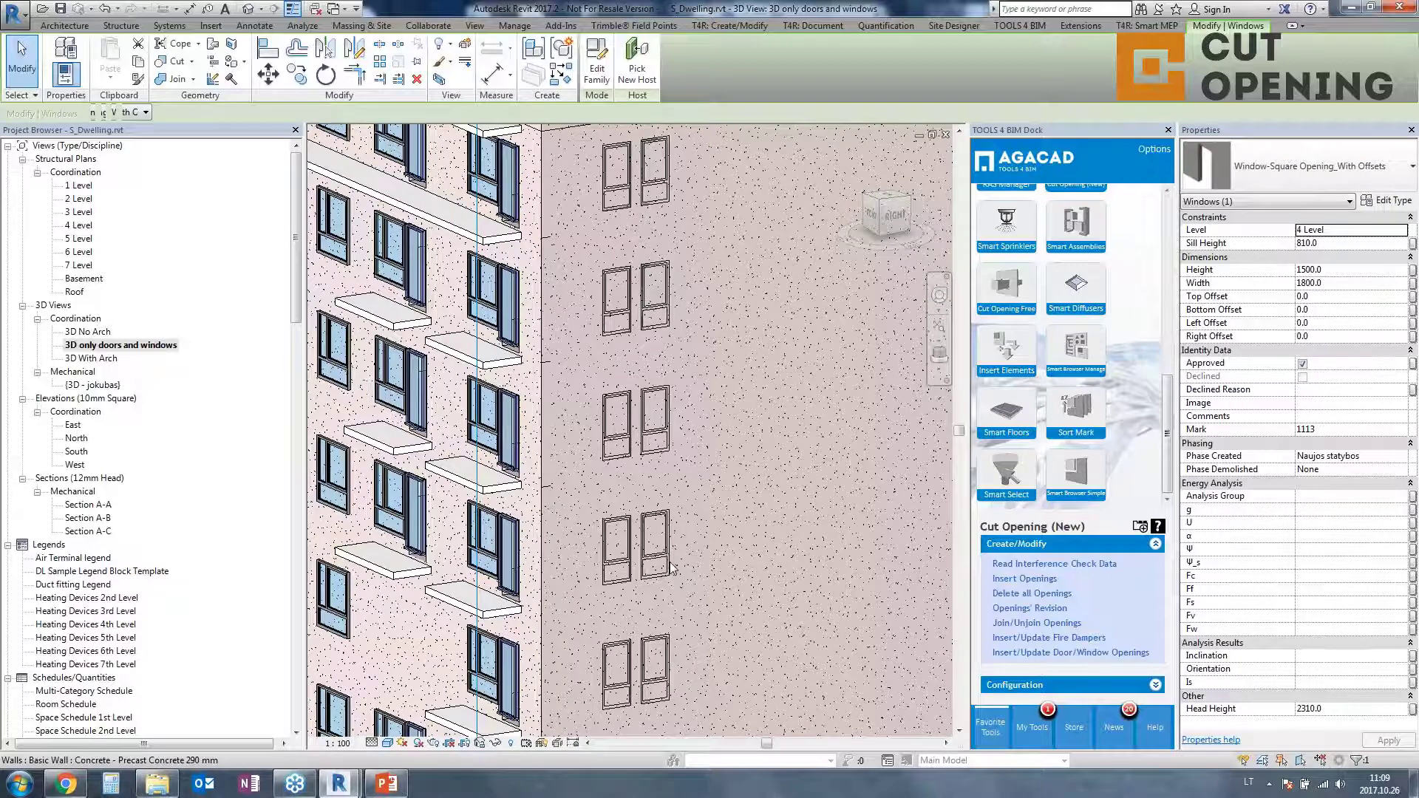
Turn on Auto Join Openings in the Door/Window Opening Configuration, check the join structural openings distance, and accept the settings
click(1010, 686)
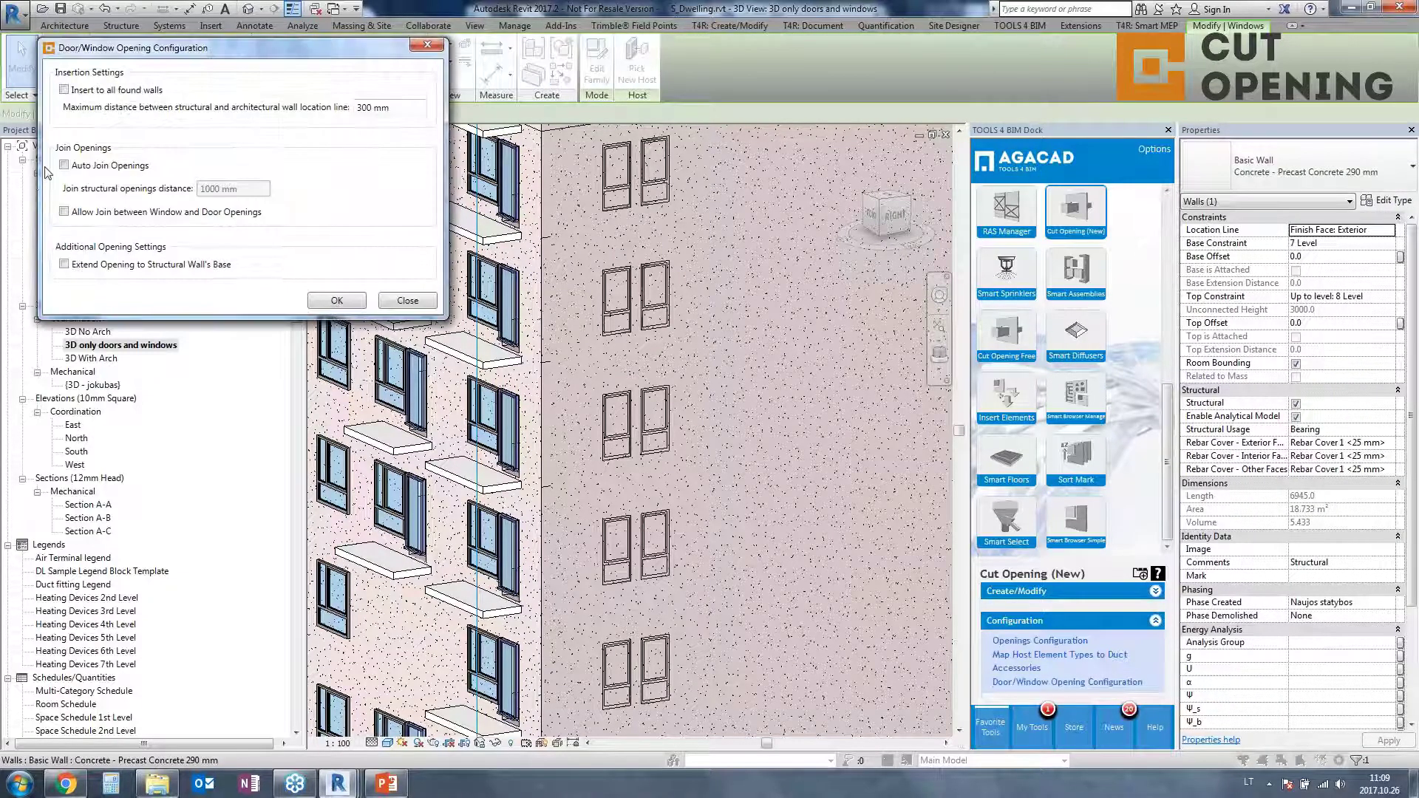
click(103, 166)
drag(240, 189, 198, 190)
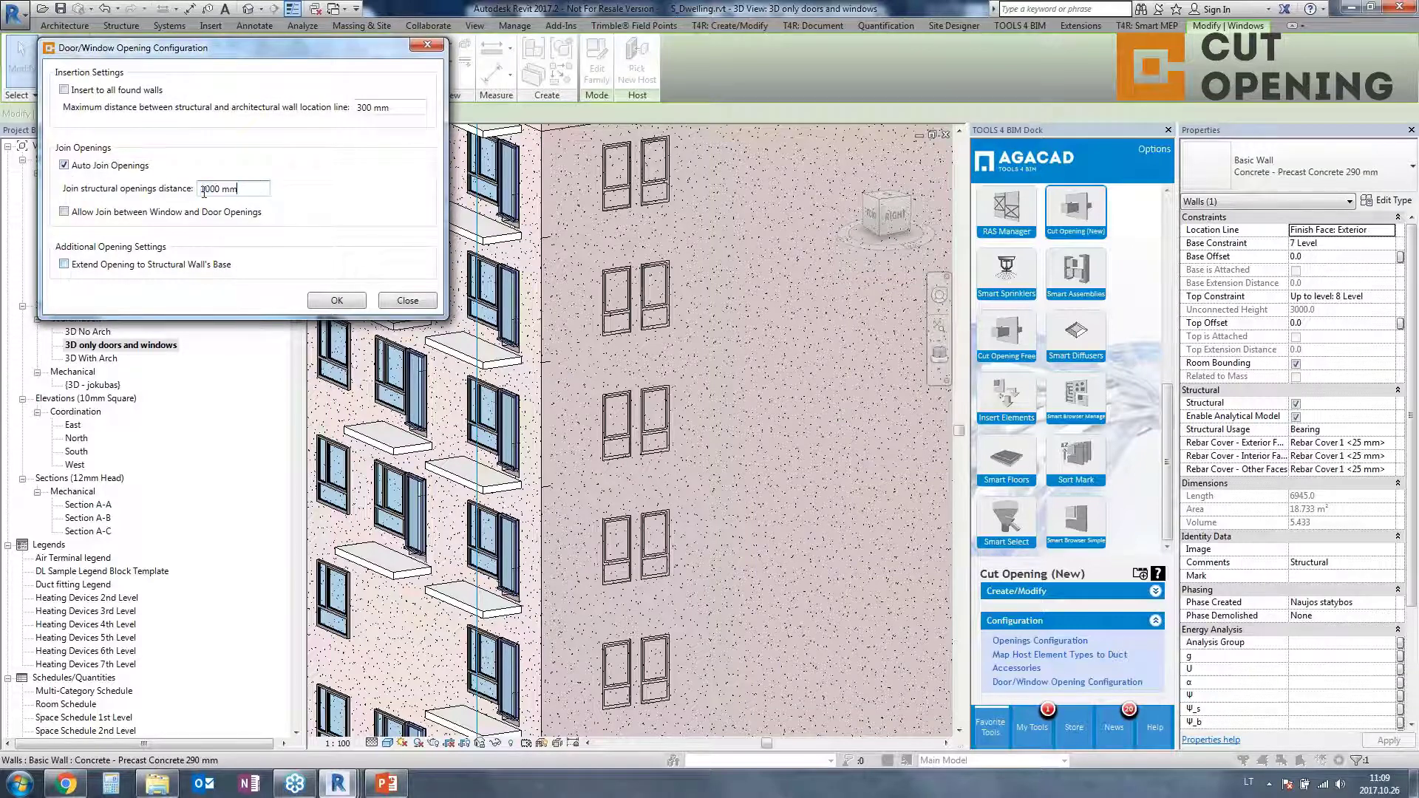
click(337, 301)
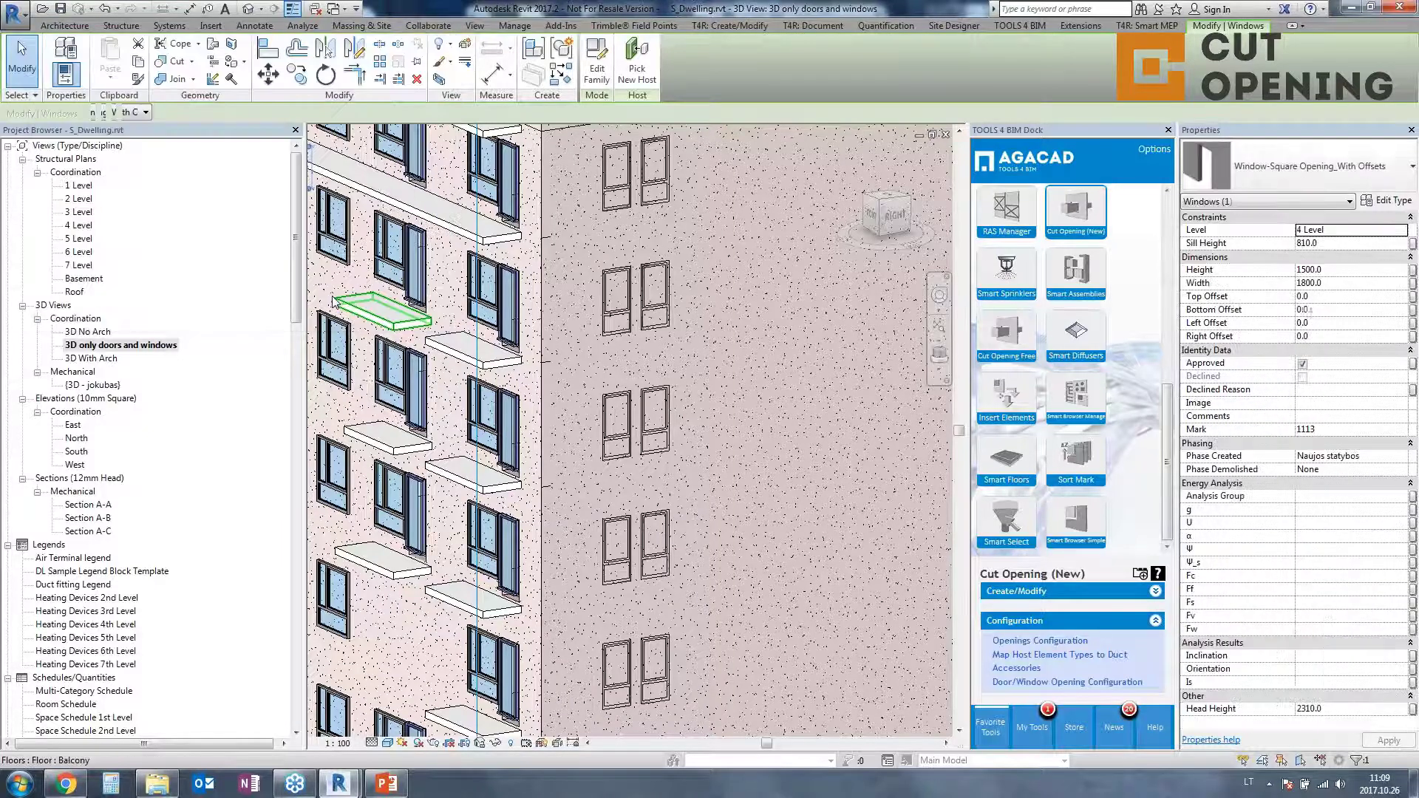
Reopen the door/window opening list and select all new Langas3 windows with their host walls
click(1011, 594)
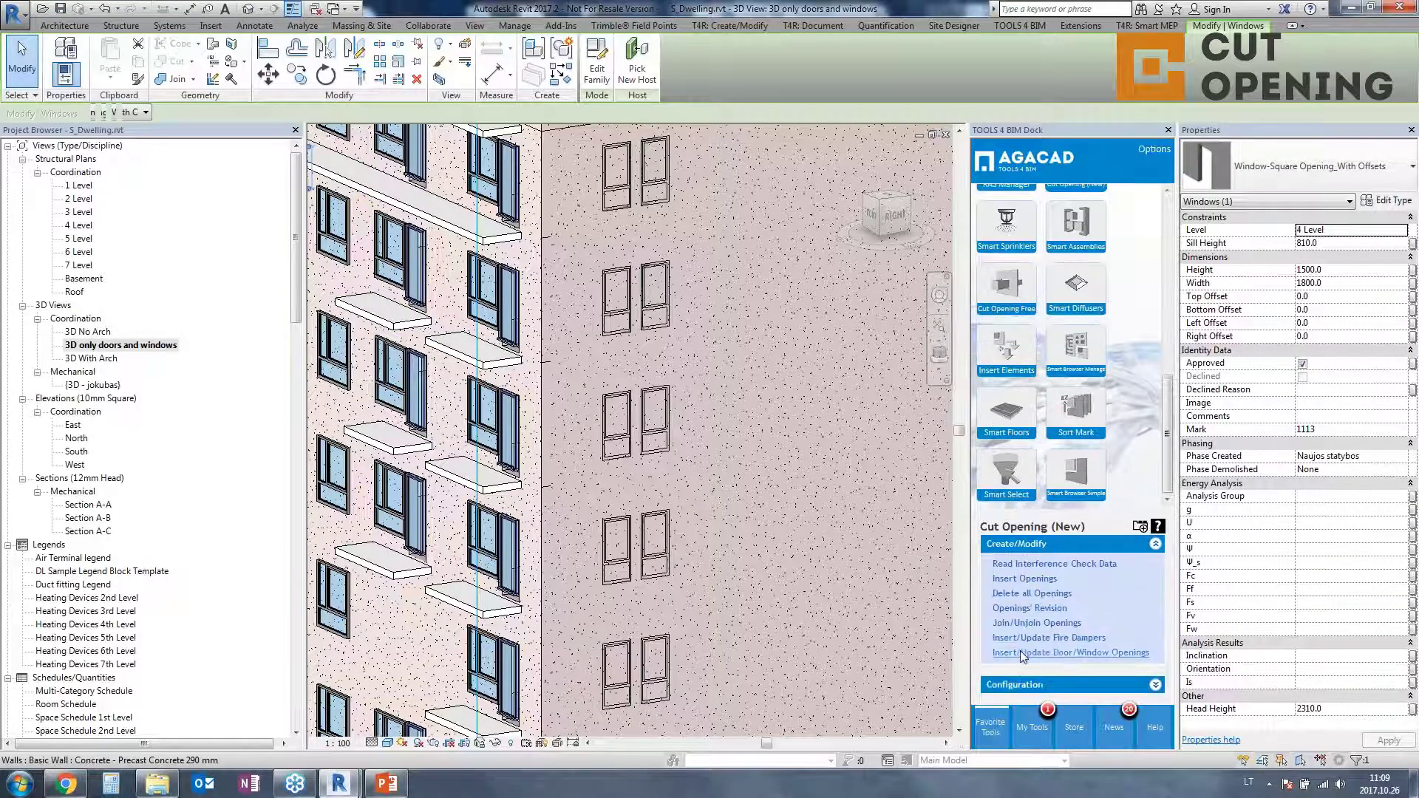
click(1035, 652)
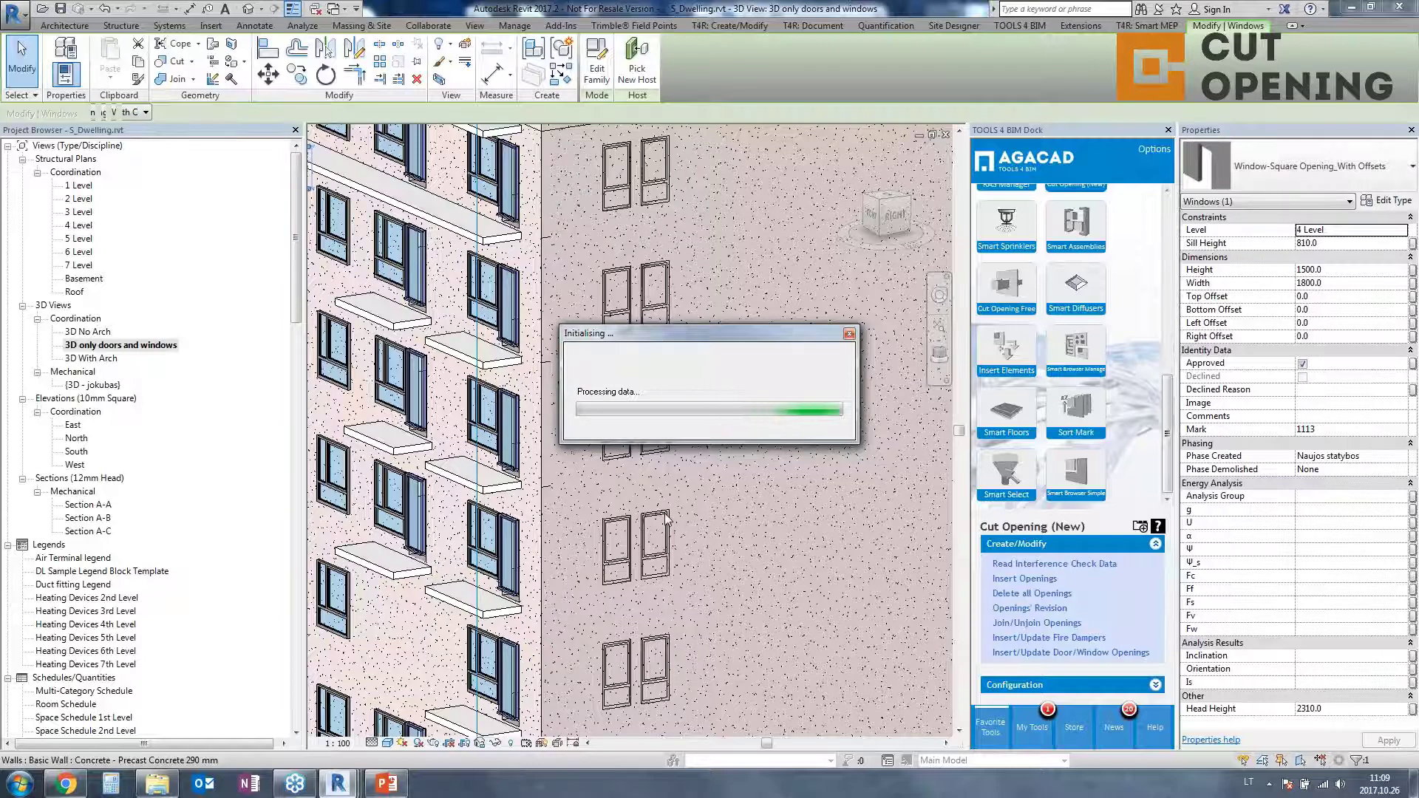
click(849, 334)
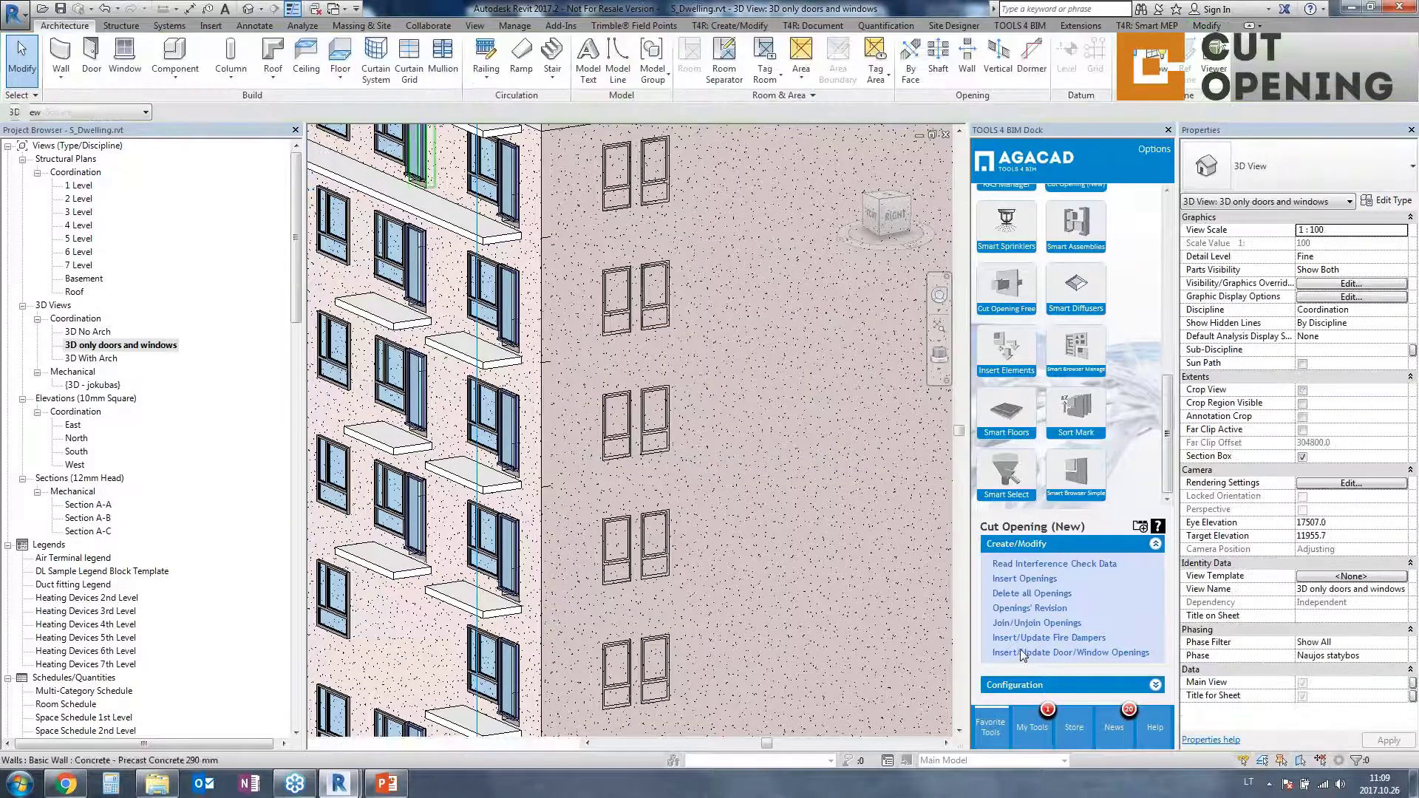
click(1022, 653)
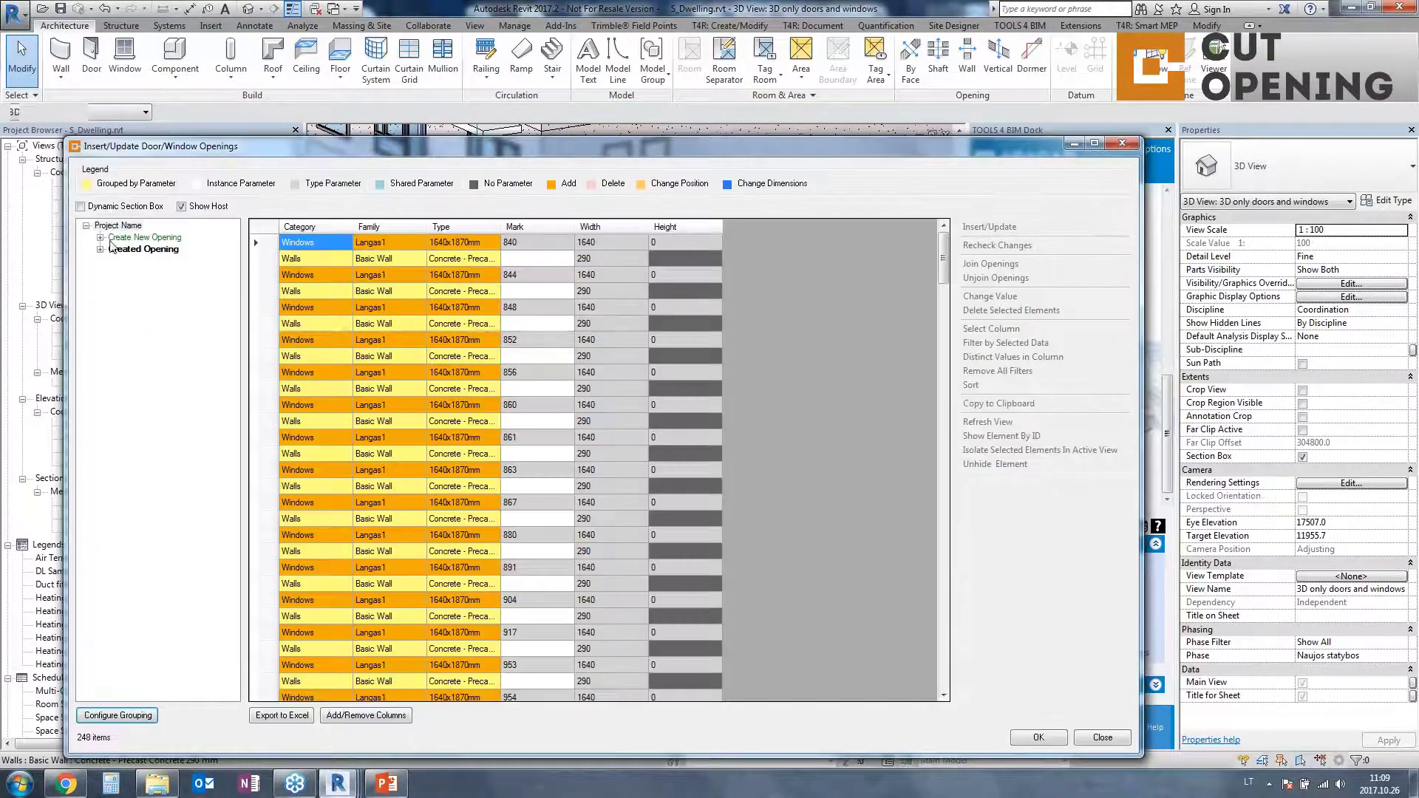
click(100, 237)
click(115, 250)
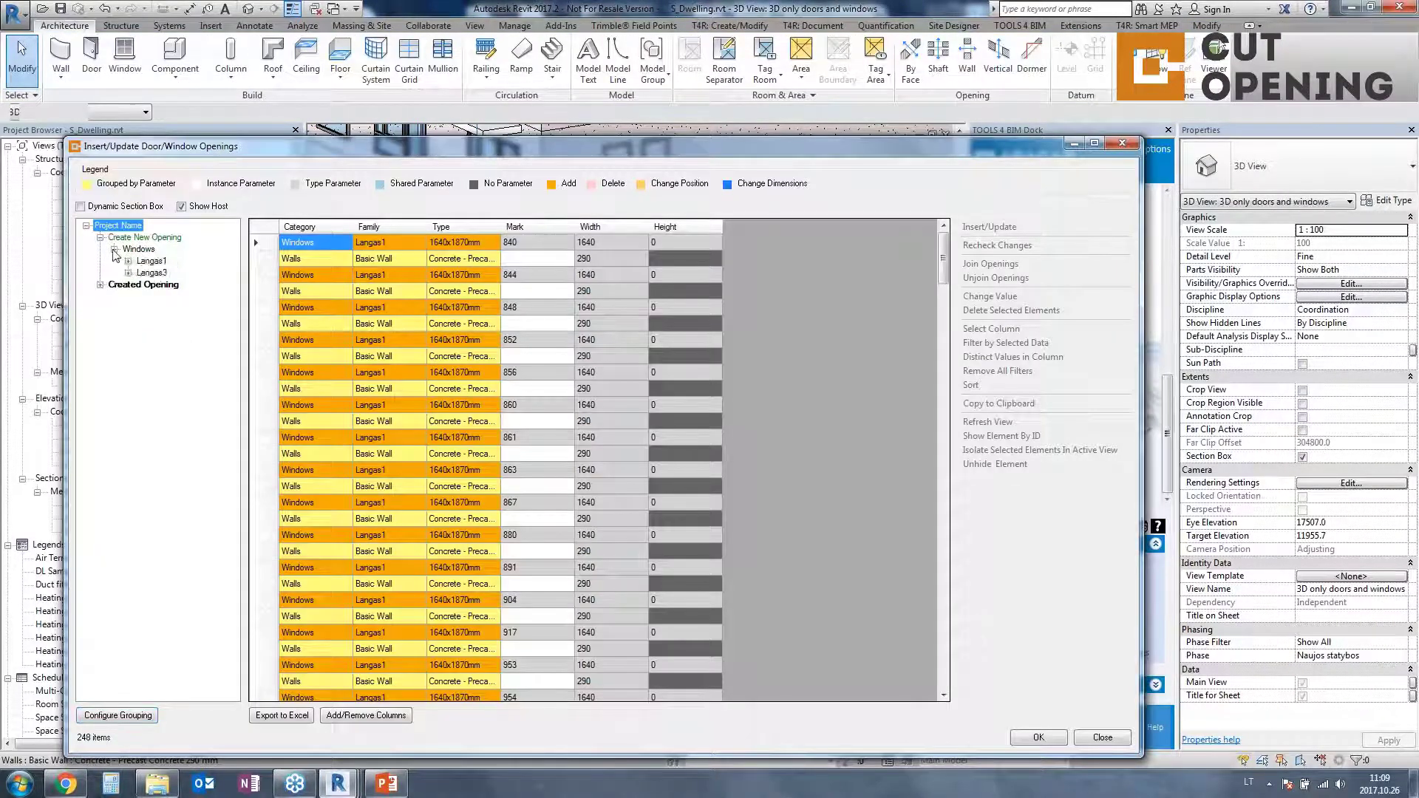
click(148, 271)
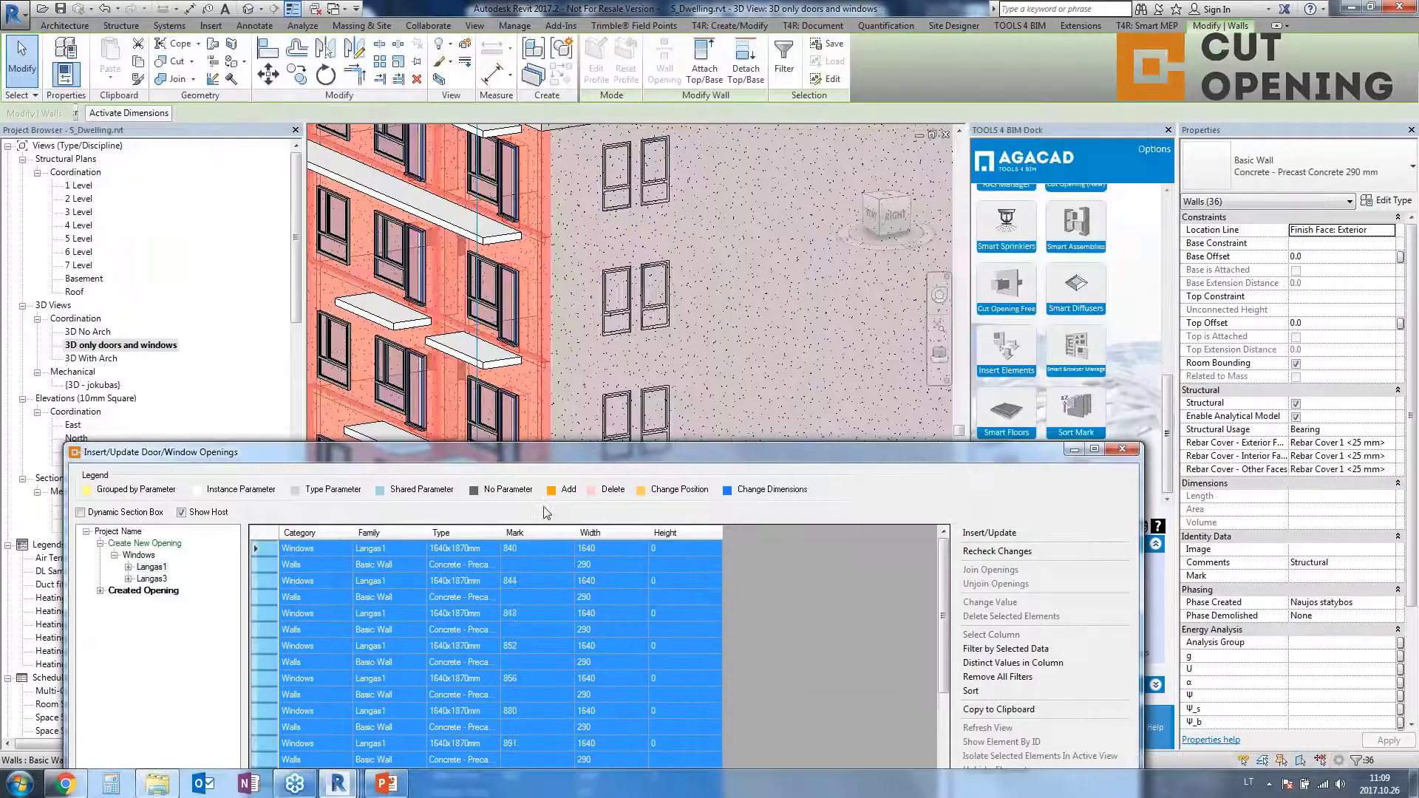
drag(543, 507, 584, 178)
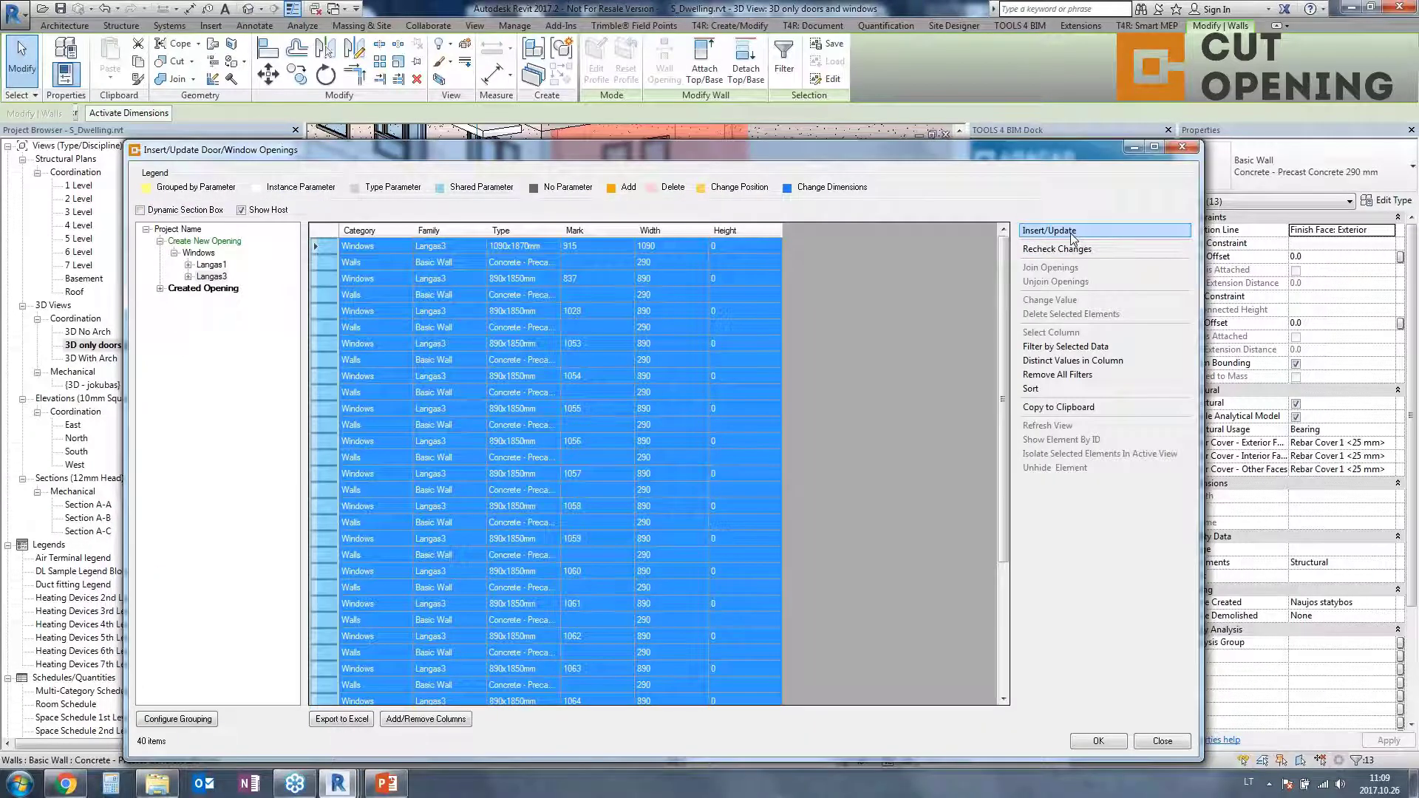
Insert automatically joined openings for the Langas3 windows using the Window-Square Opening_With Offsets type, then close the opening list
click(1072, 233)
click(85, 110)
click(169, 169)
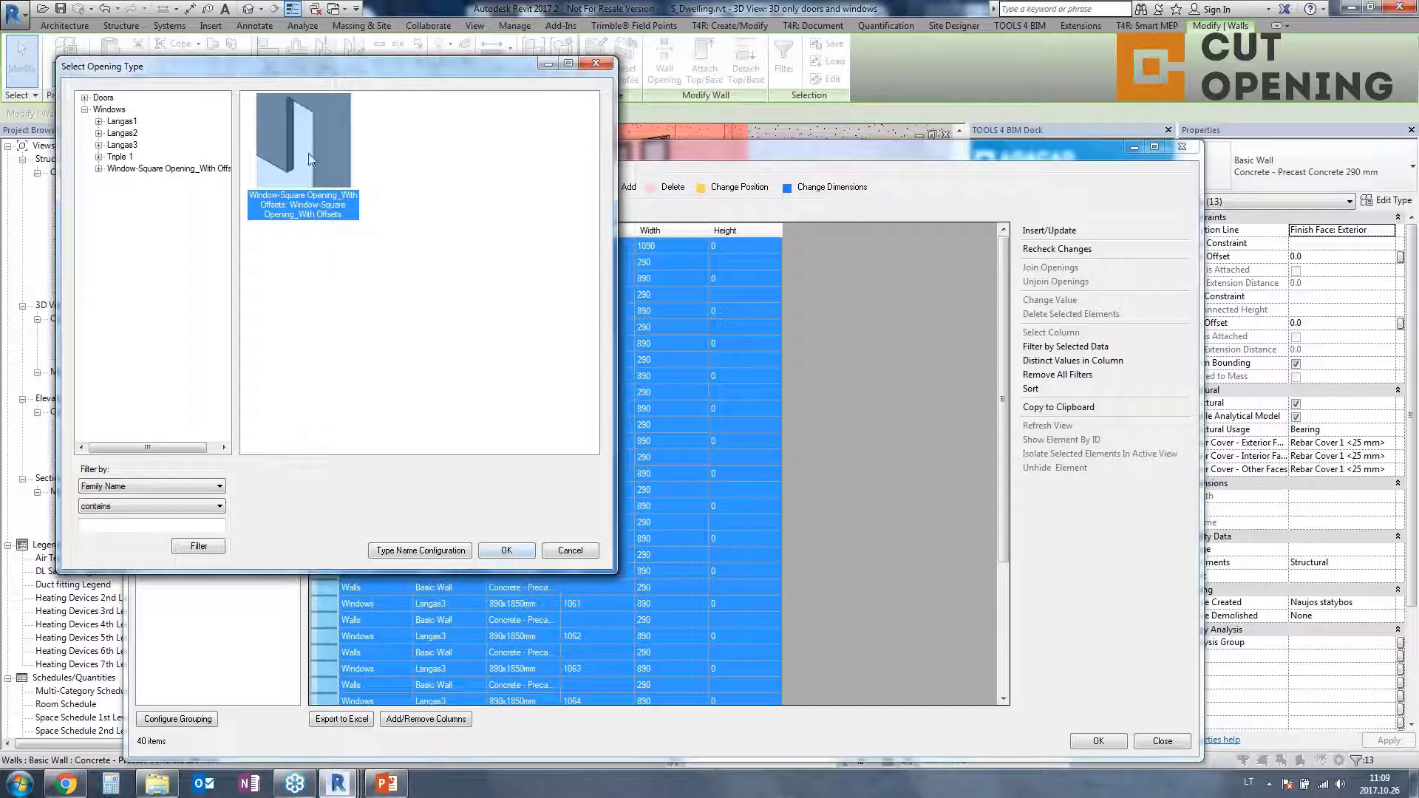
click(507, 552)
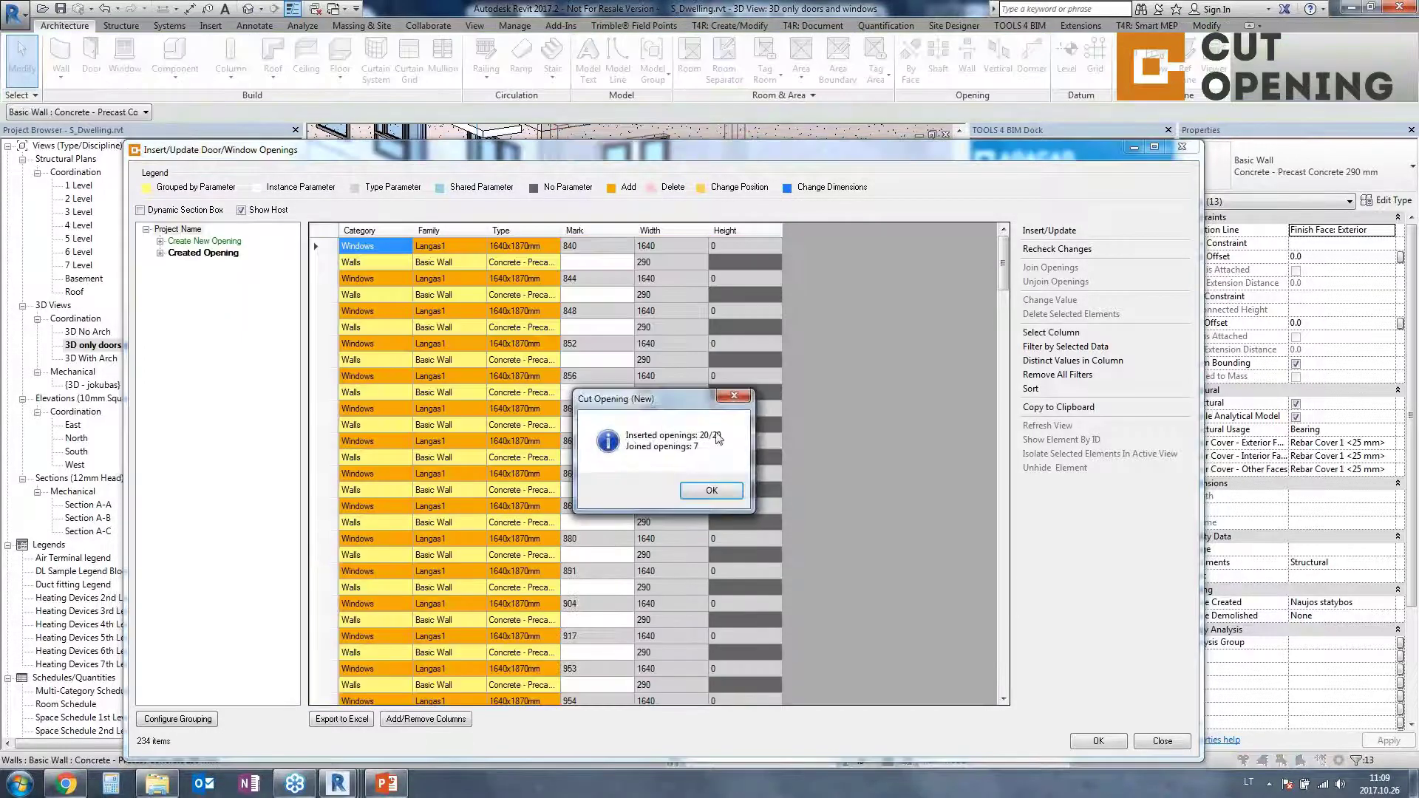
click(713, 491)
click(1158, 740)
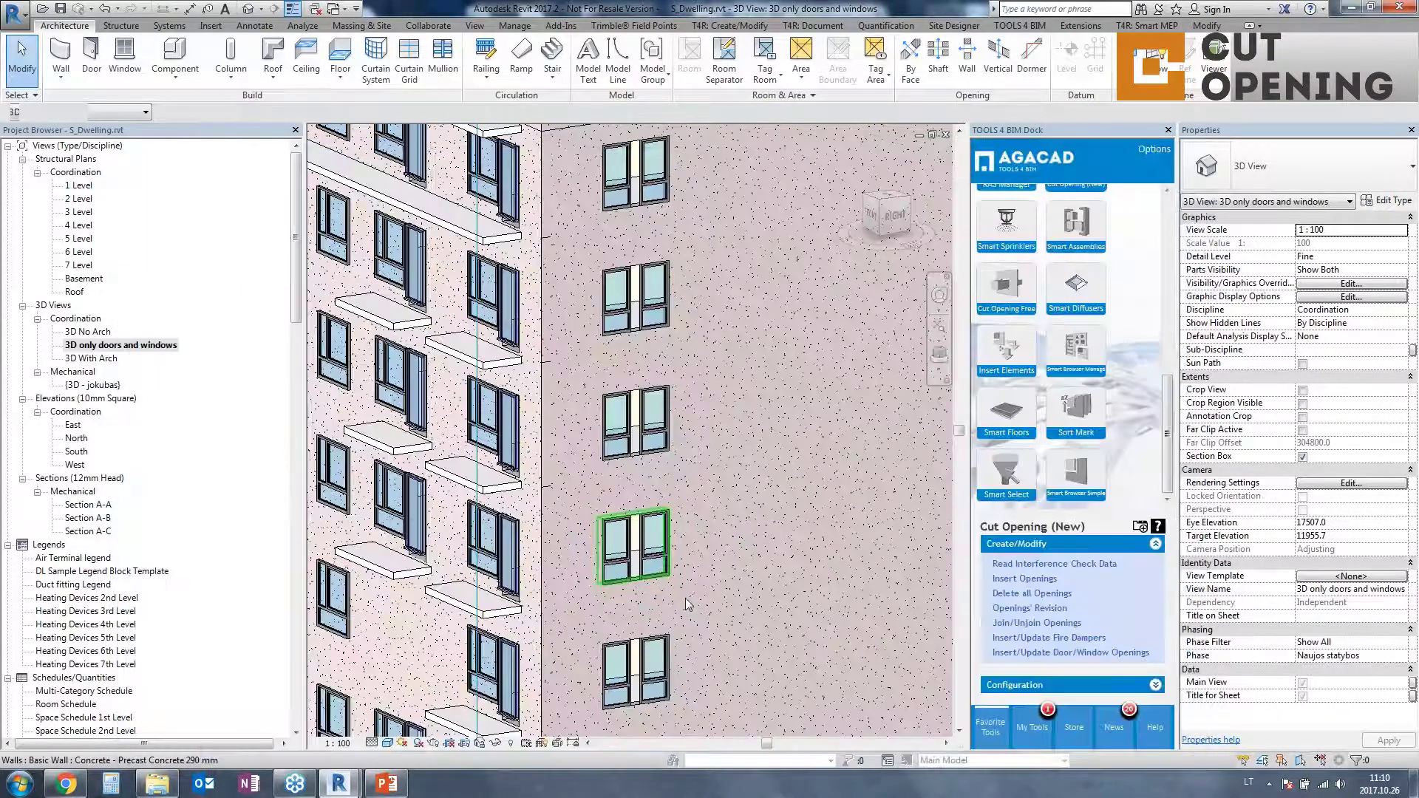
Select the joined opening around a window pair on 3 Level and examine its extents against both linked windows
shift+middle_drag(748, 591, 738, 603)
scroll(773, 641, up, 5)
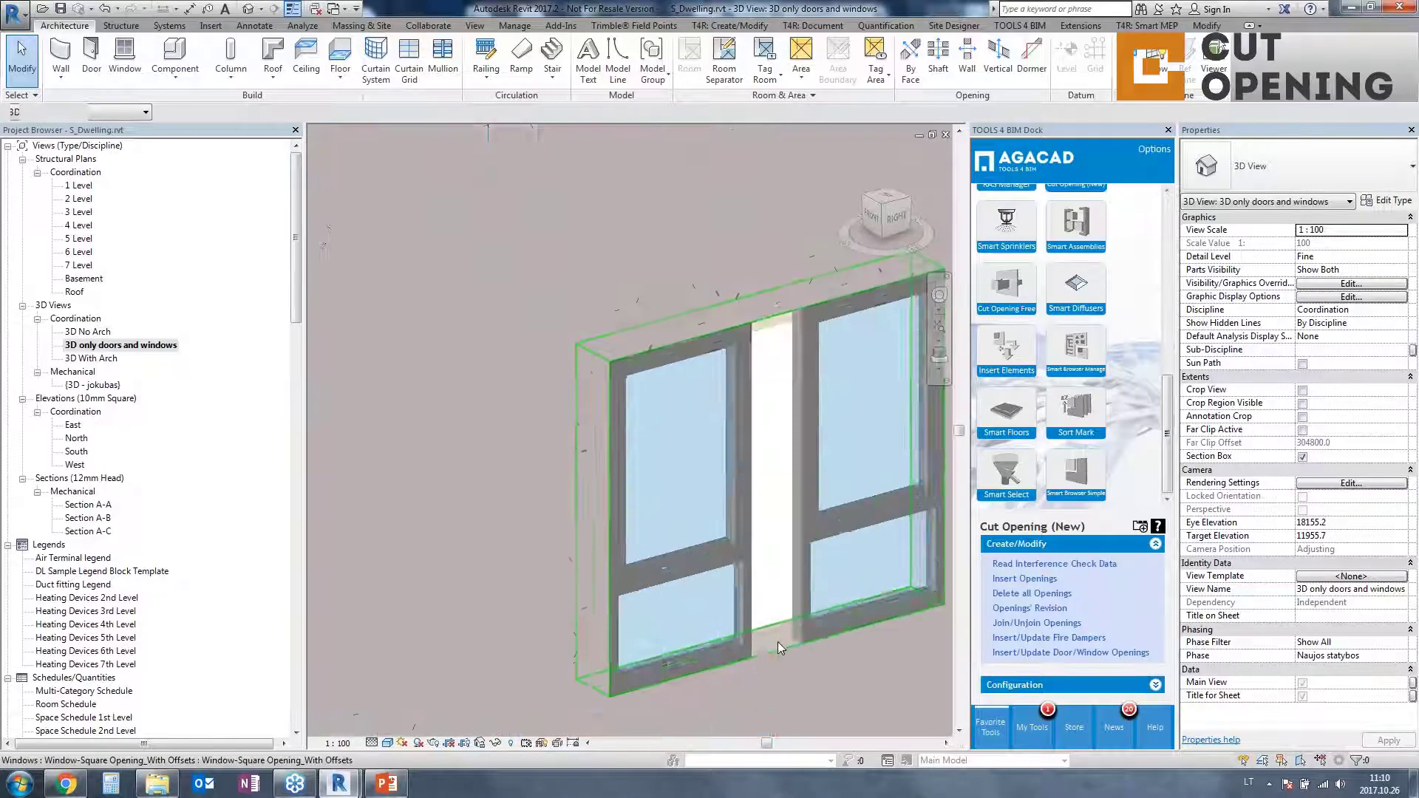
click(819, 655)
shift+middle_drag(764, 668, 773, 561)
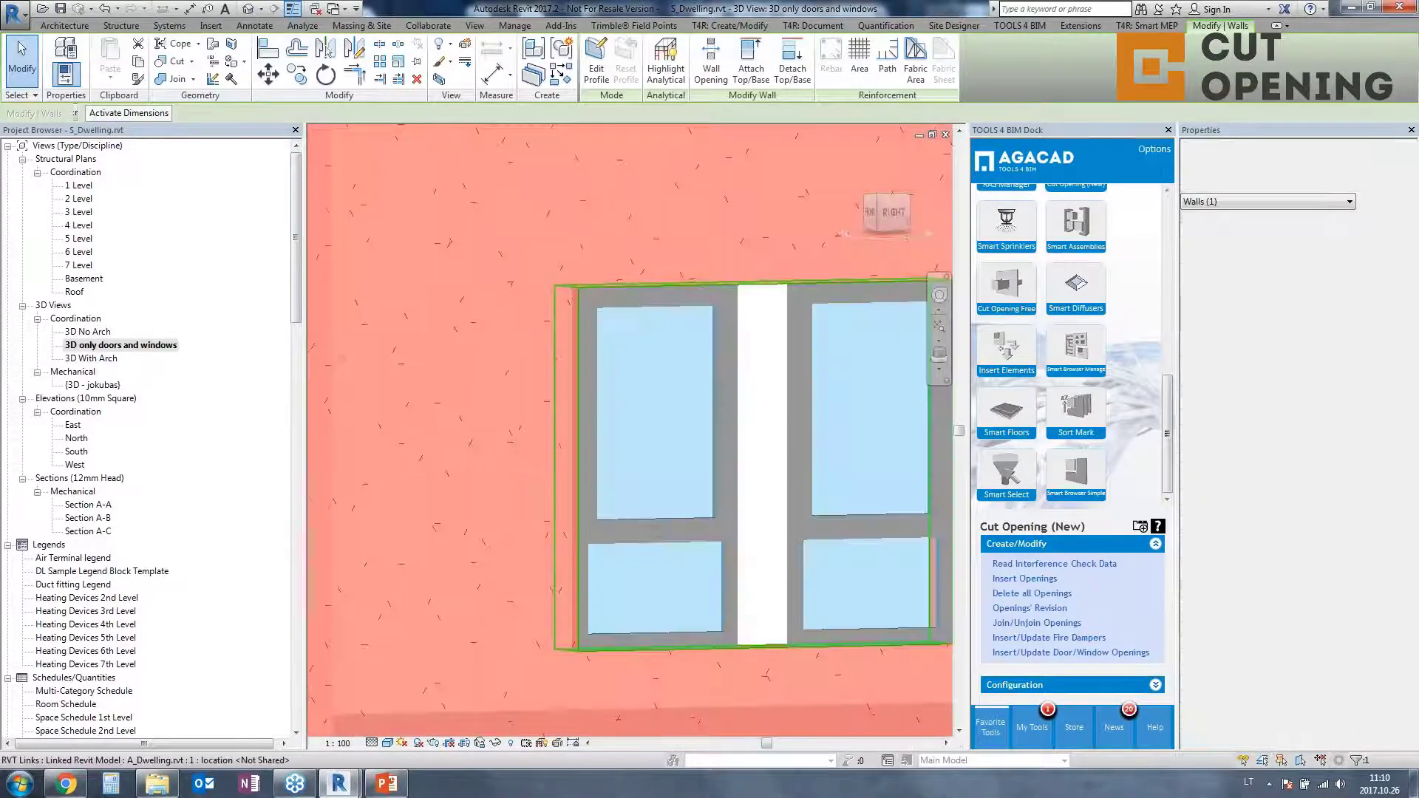
click(763, 295)
click(796, 331)
middle_drag(796, 331, 638, 313)
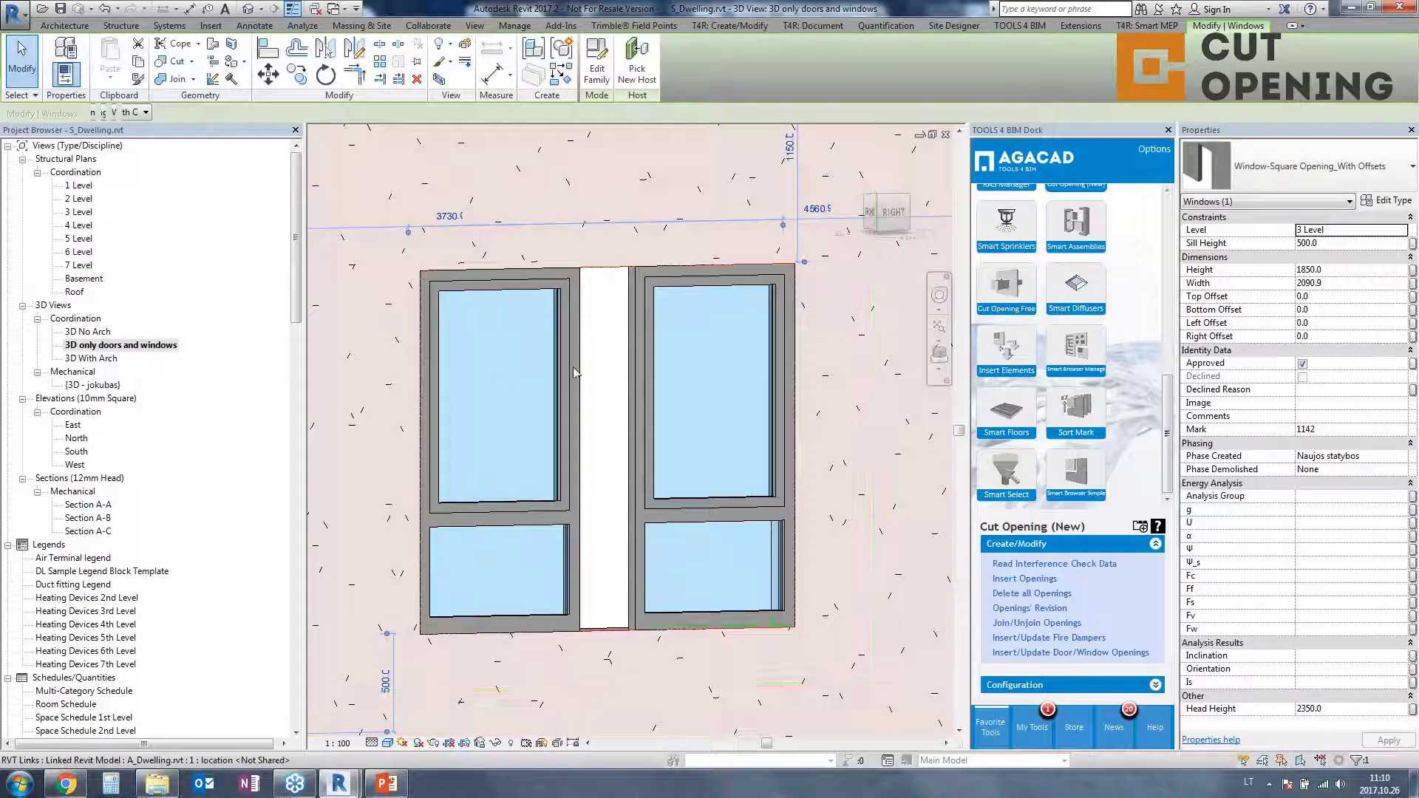
scroll(590, 379, down, 5)
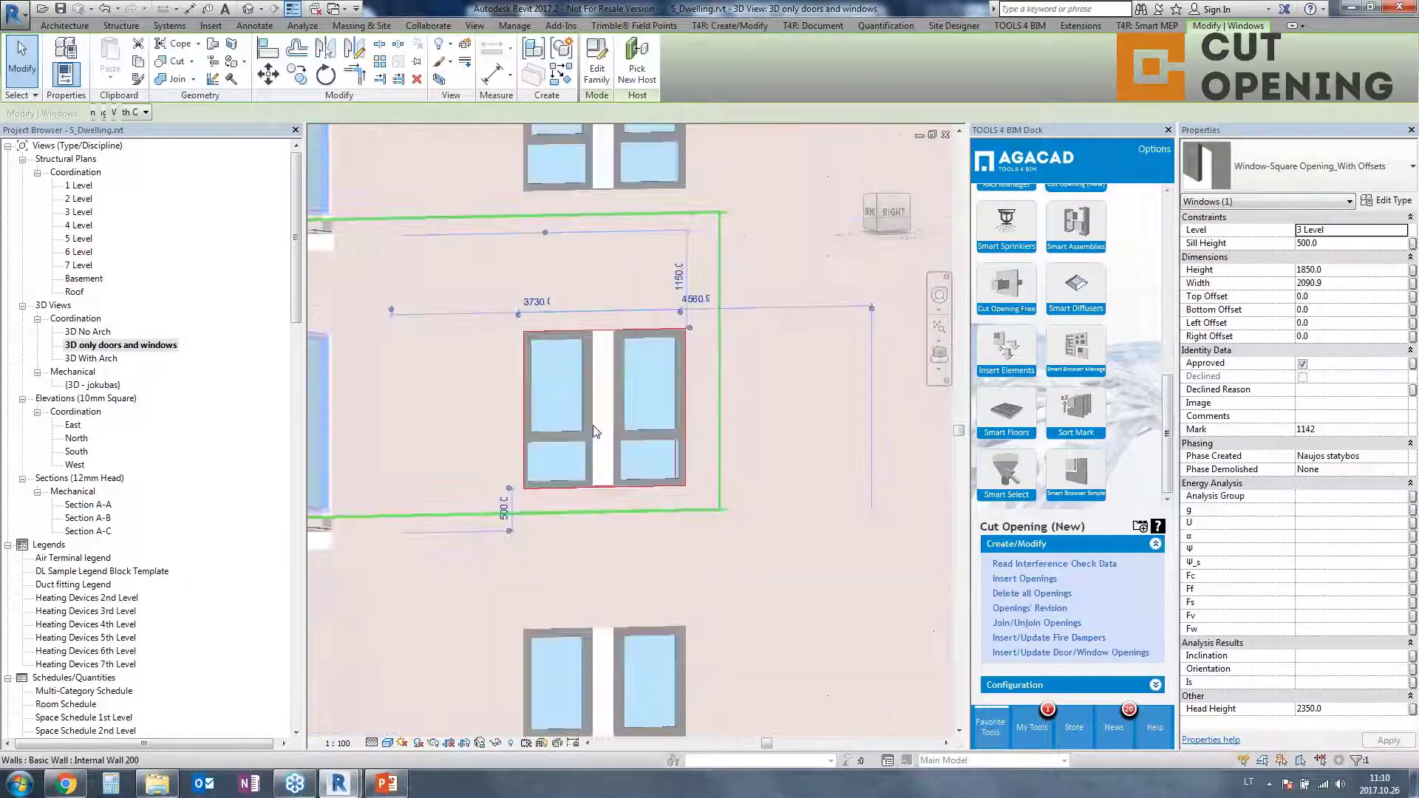
Examine the opening of a balcony door beside a window on 3 Level, and select the host concrete wall
middle_drag(602, 528, 851, 591)
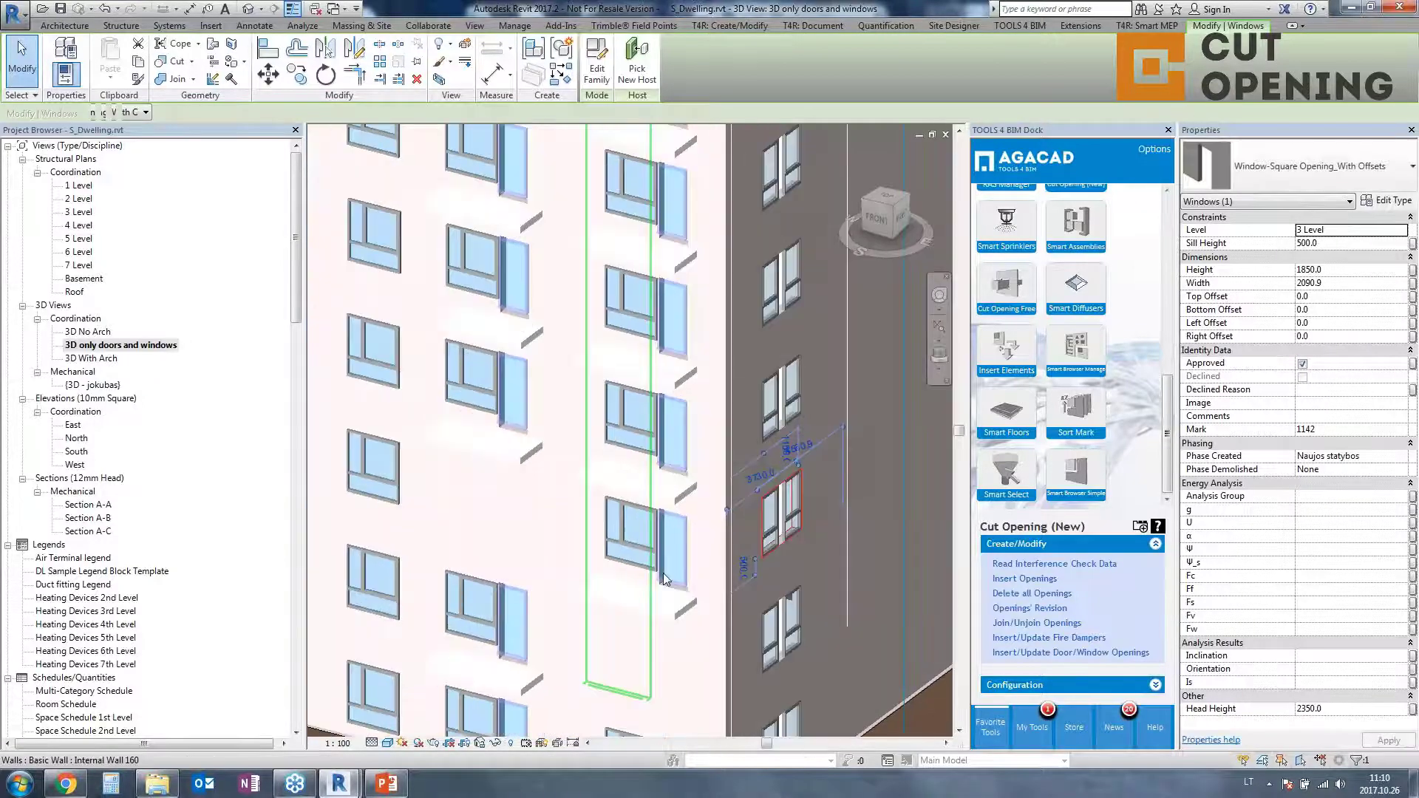
scroll(716, 650, up, 4)
key(Escape)
middle_drag(716, 650, 711, 553)
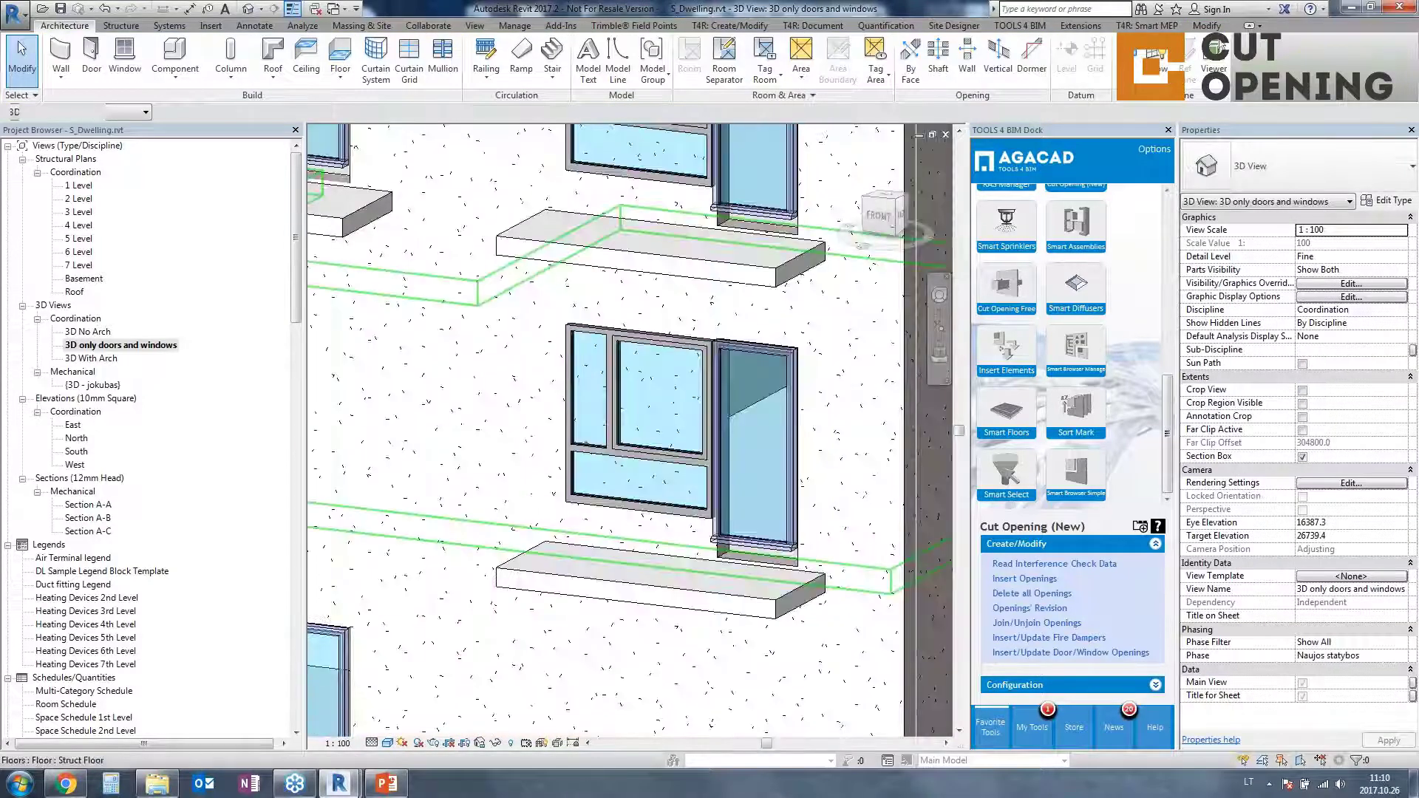
scroll(711, 553, up, 4)
scroll(544, 374, down, 3)
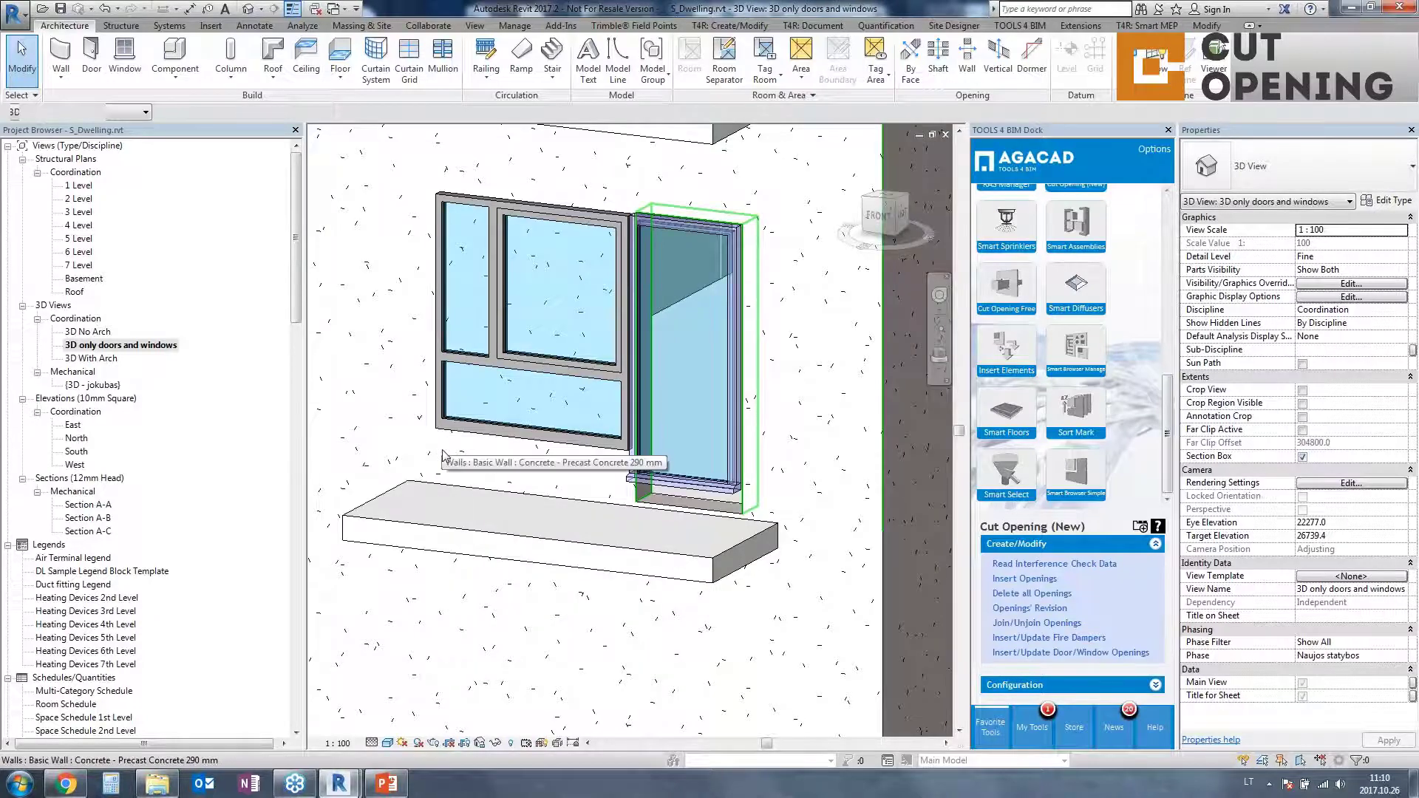
click(469, 458)
scroll(463, 362, down, 3)
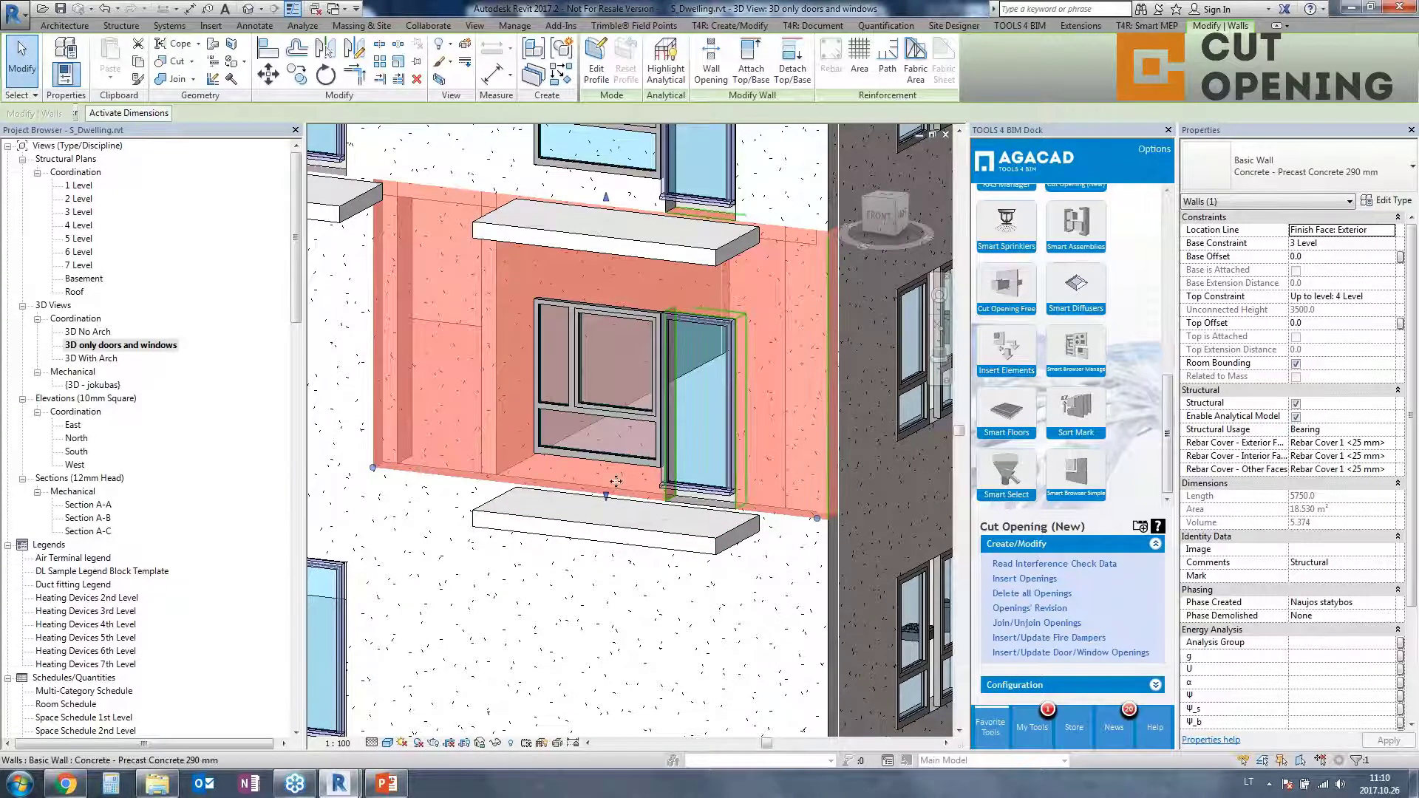
Accept the Door/Window Opening Configuration with Auto Join Openings and Allow Join between Window and Door Openings enabled
click(1009, 686)
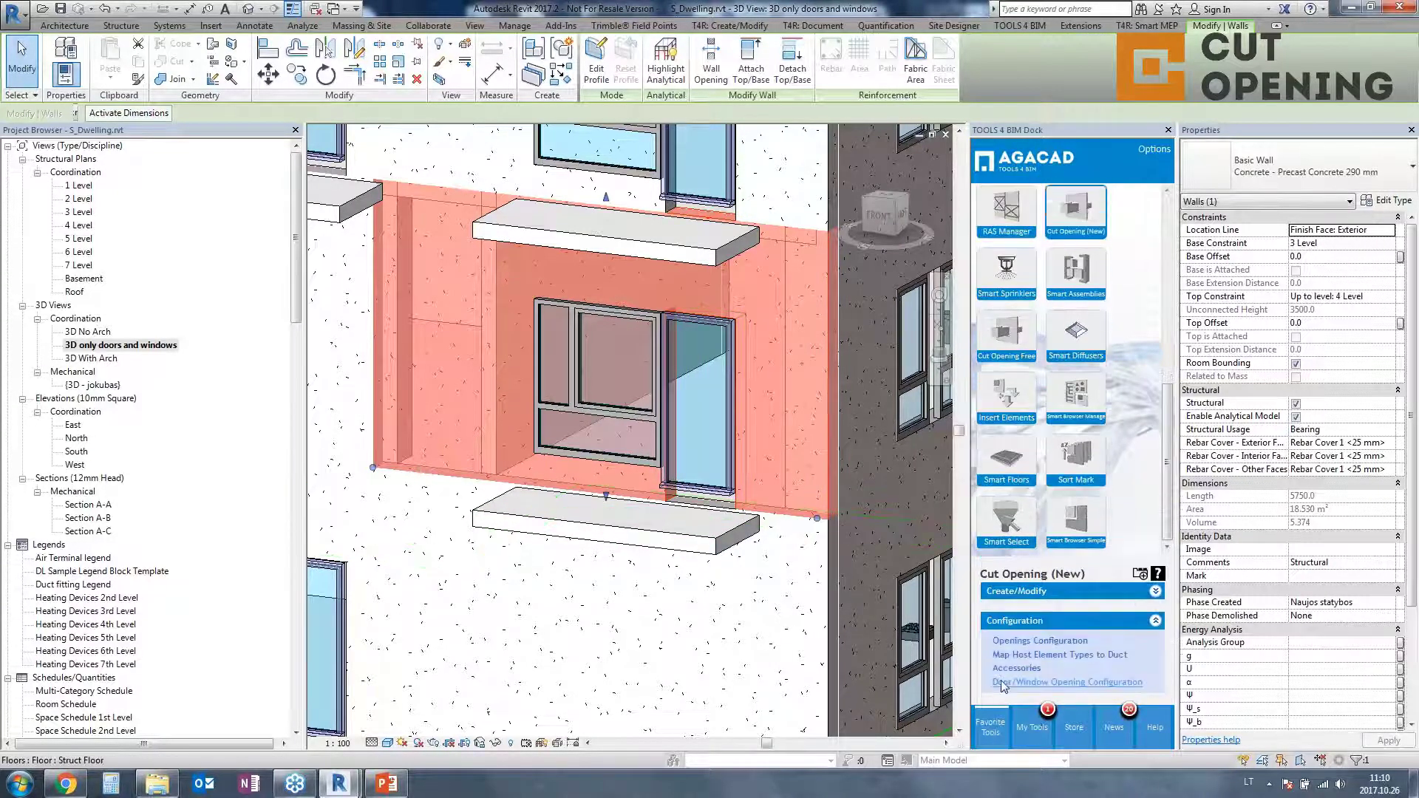
click(497, 477)
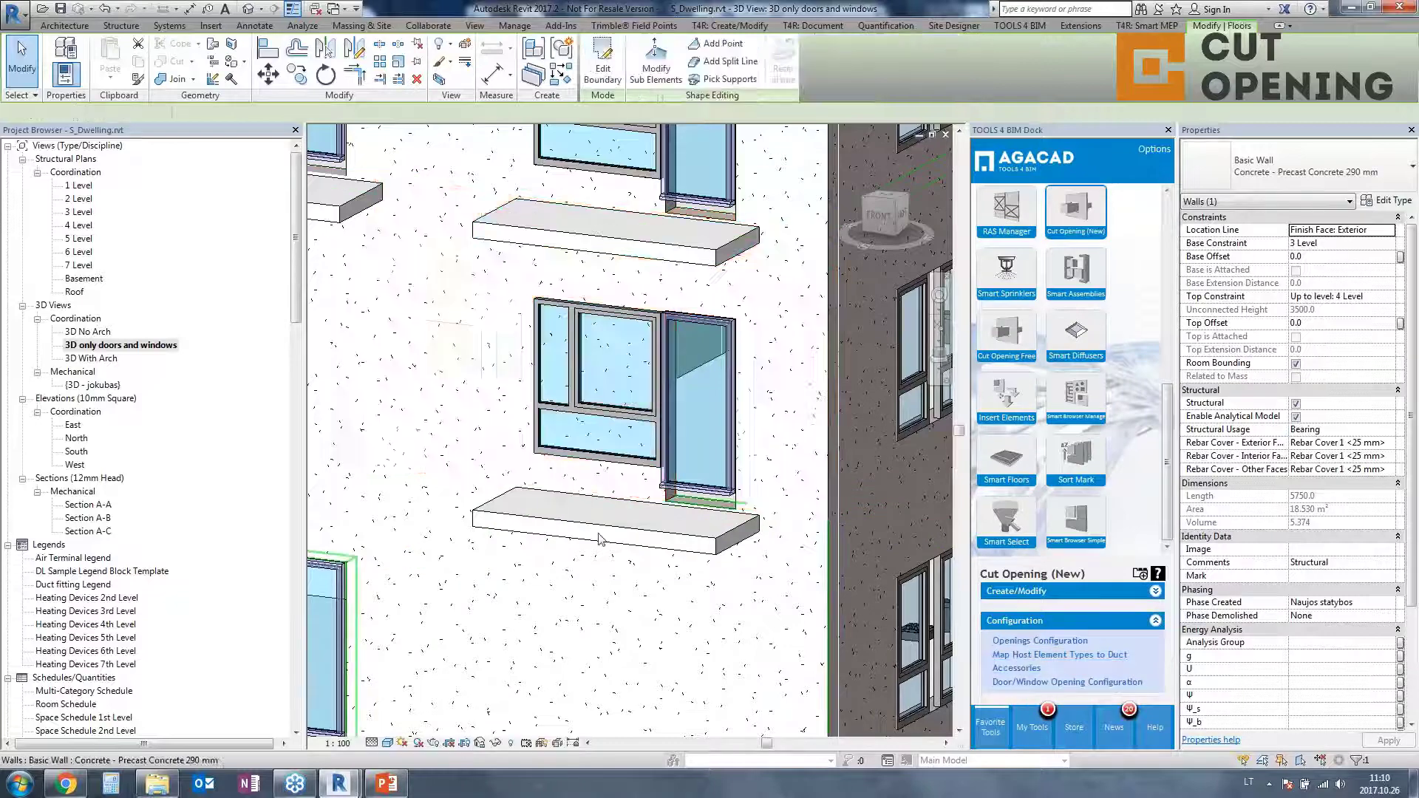
click(490, 473)
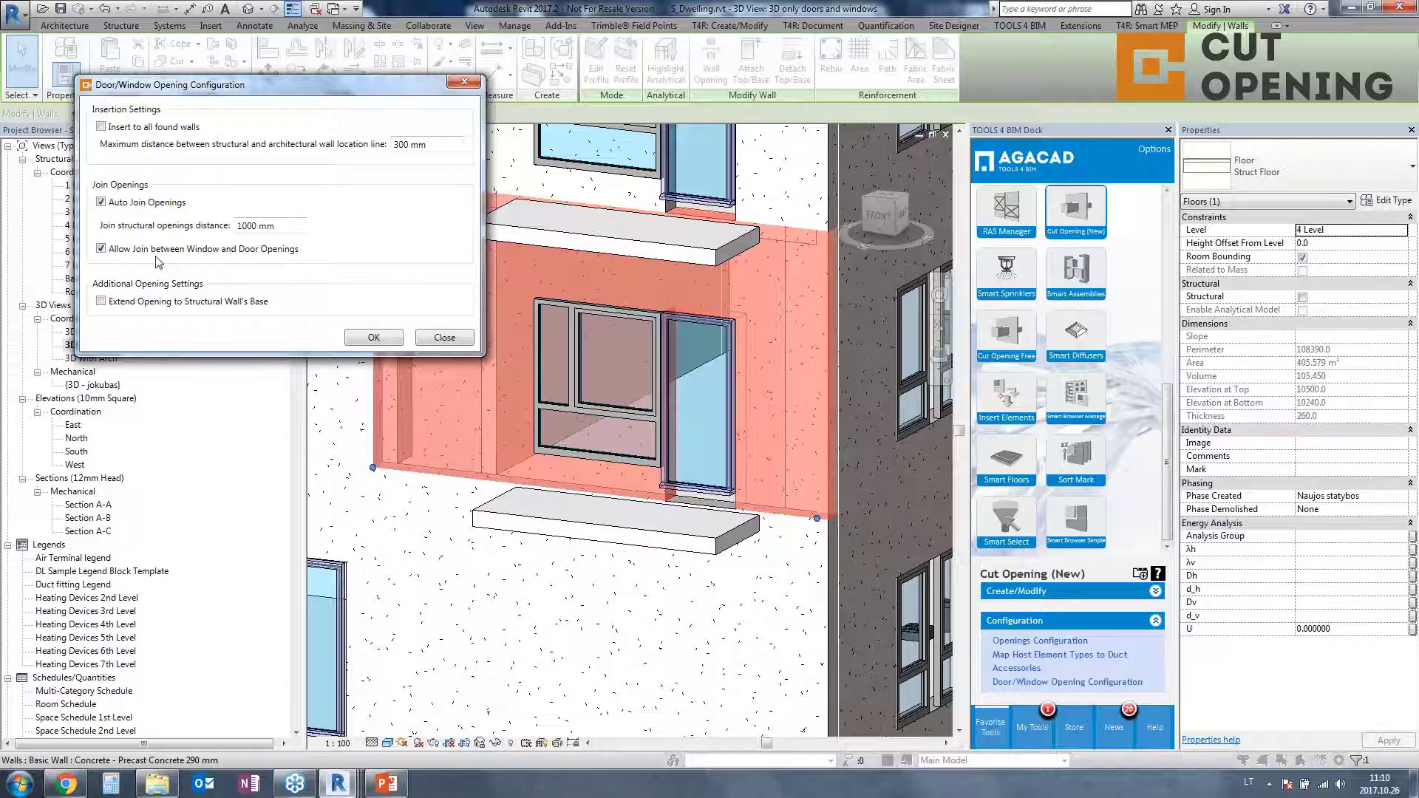
click(373, 338)
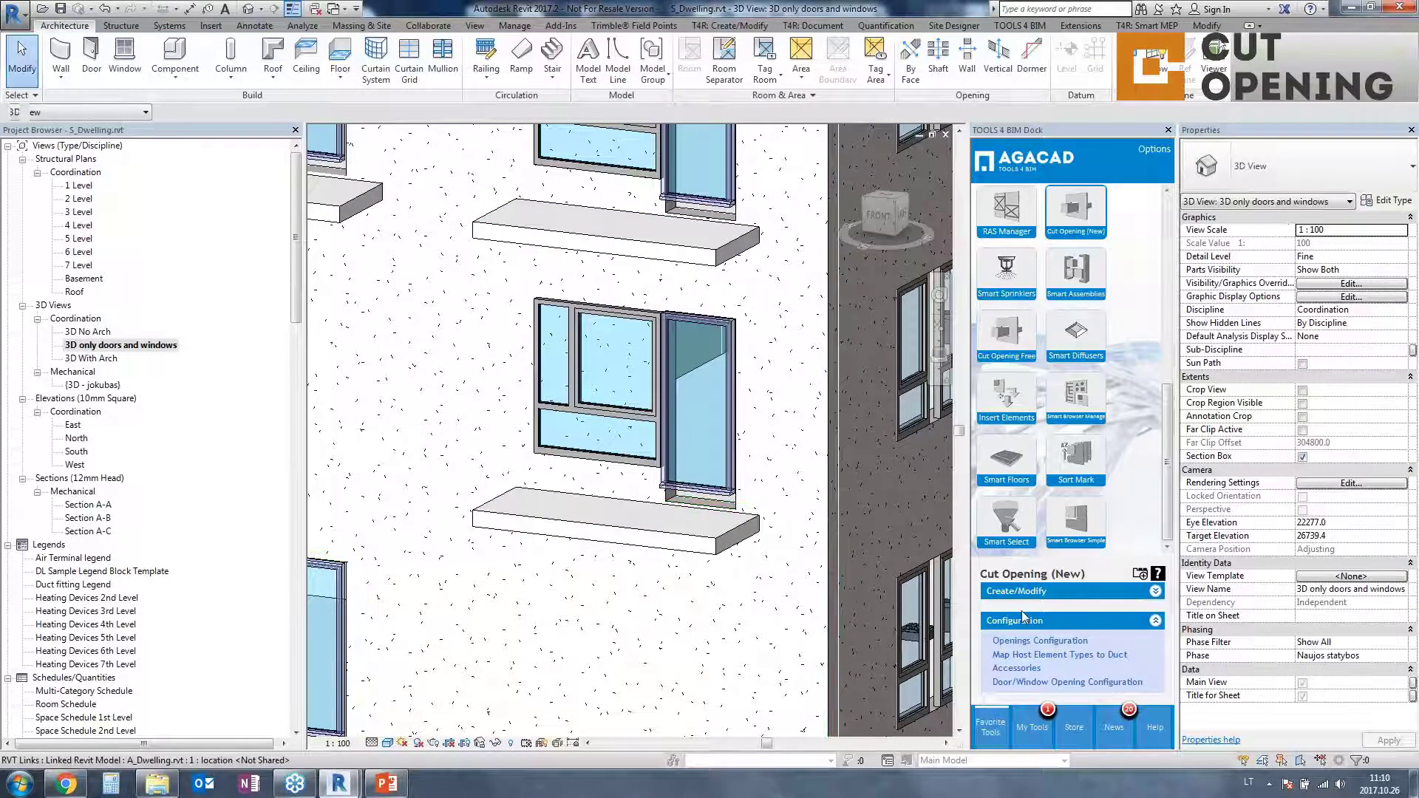
Reopen the door/window opening list and select all new Langas1 windows with their host walls
click(1028, 593)
click(1028, 655)
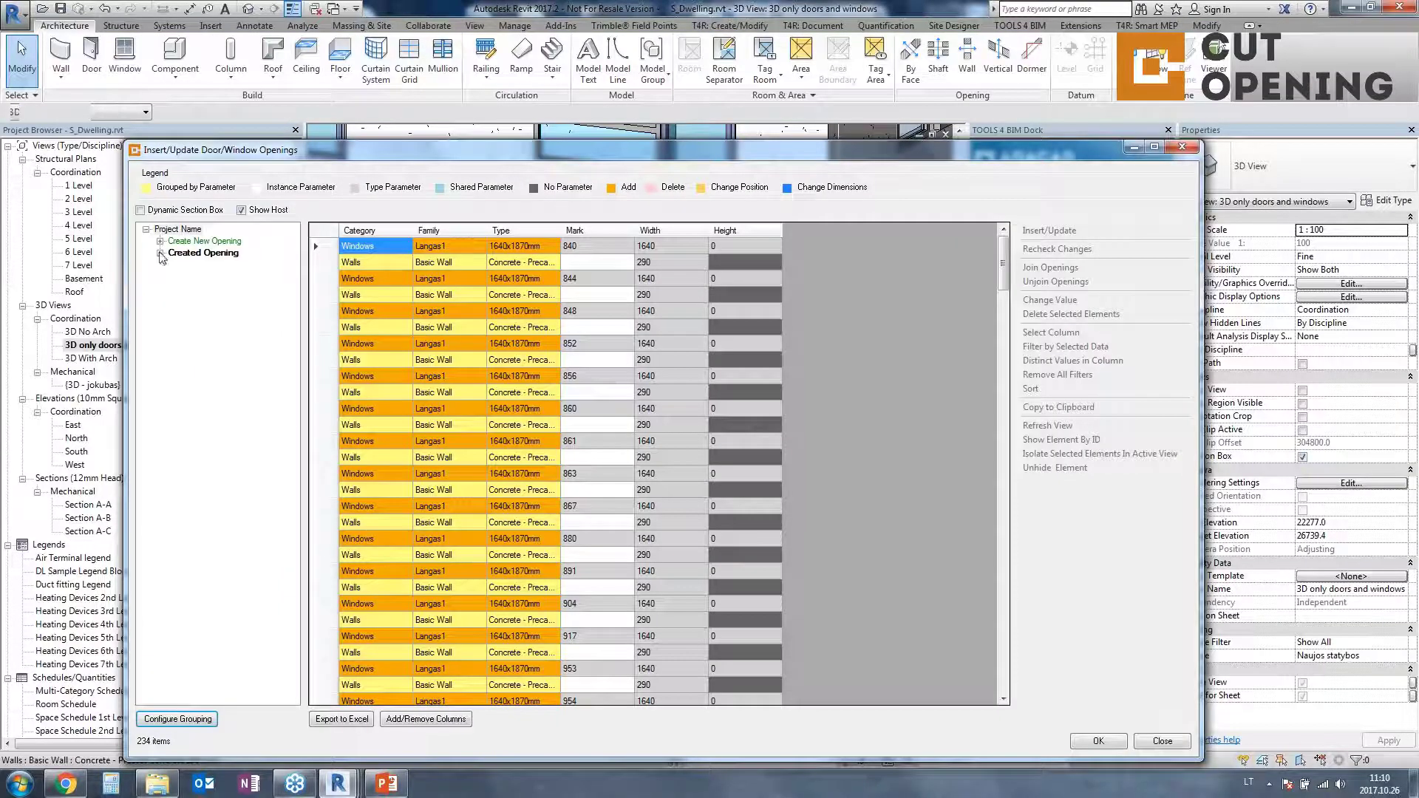
click(160, 241)
click(199, 254)
click(175, 253)
click(210, 266)
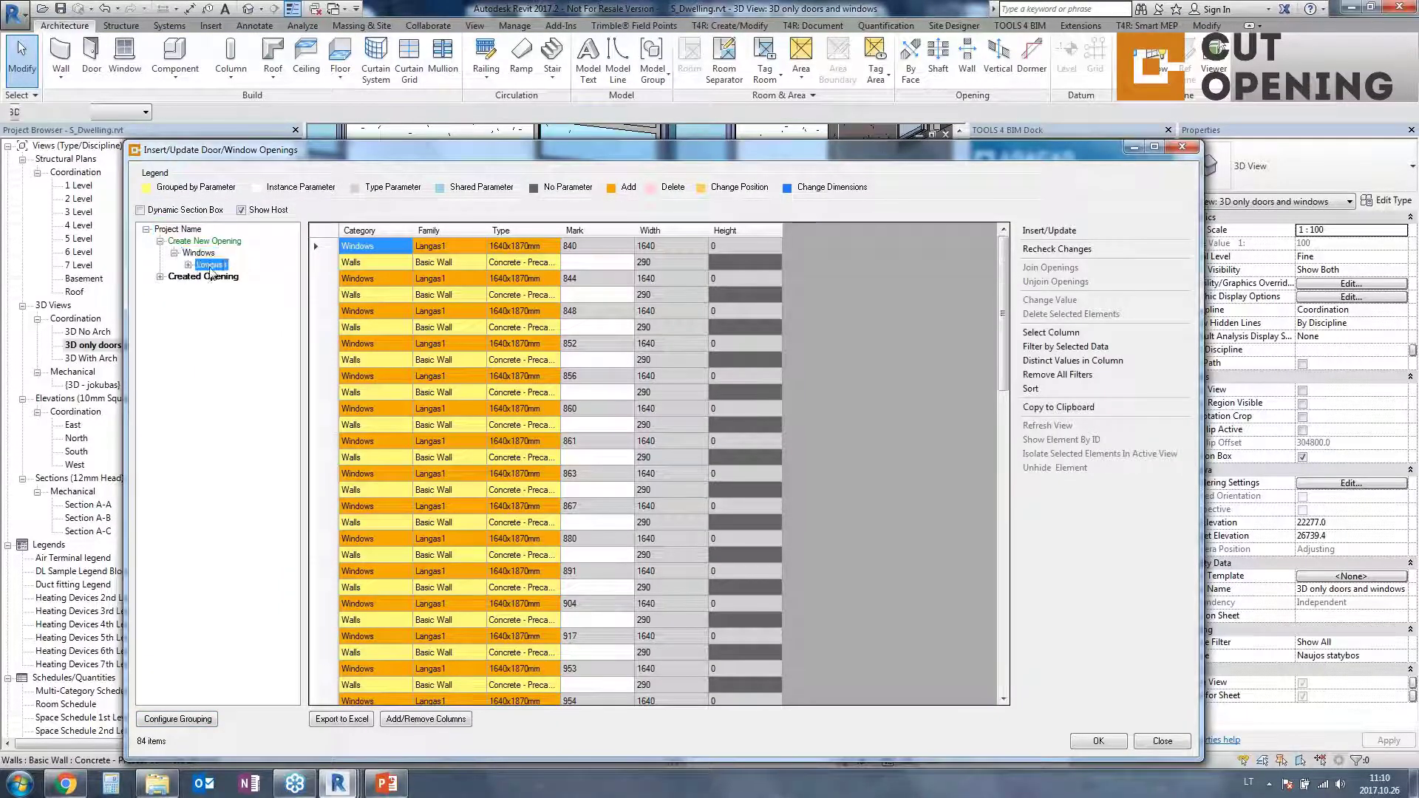
click(323, 231)
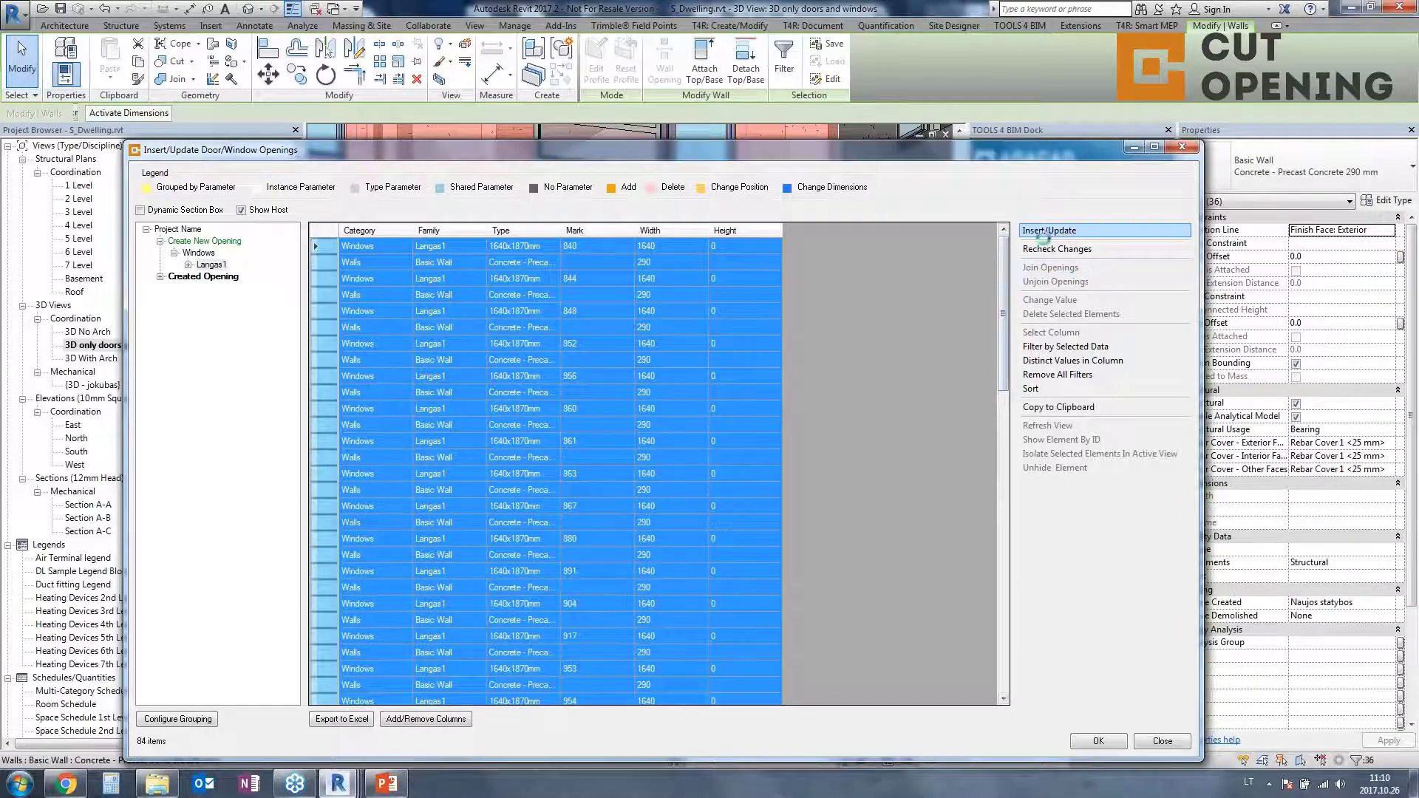
Insert the Langas1 window openings using the Window-Square Opening_With Offsets type, then close the opening list and clear the selection
click(1049, 230)
click(122, 147)
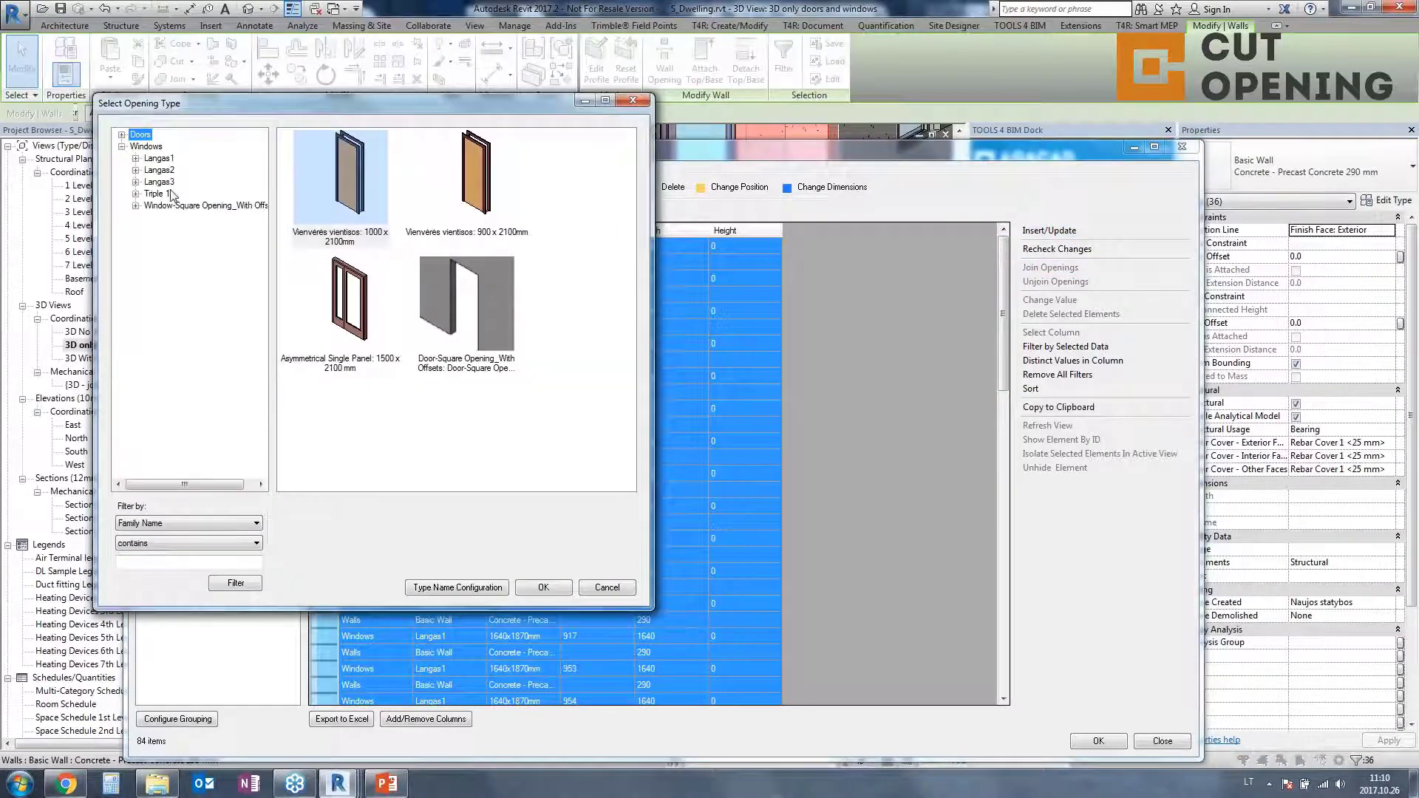
click(185, 205)
click(346, 184)
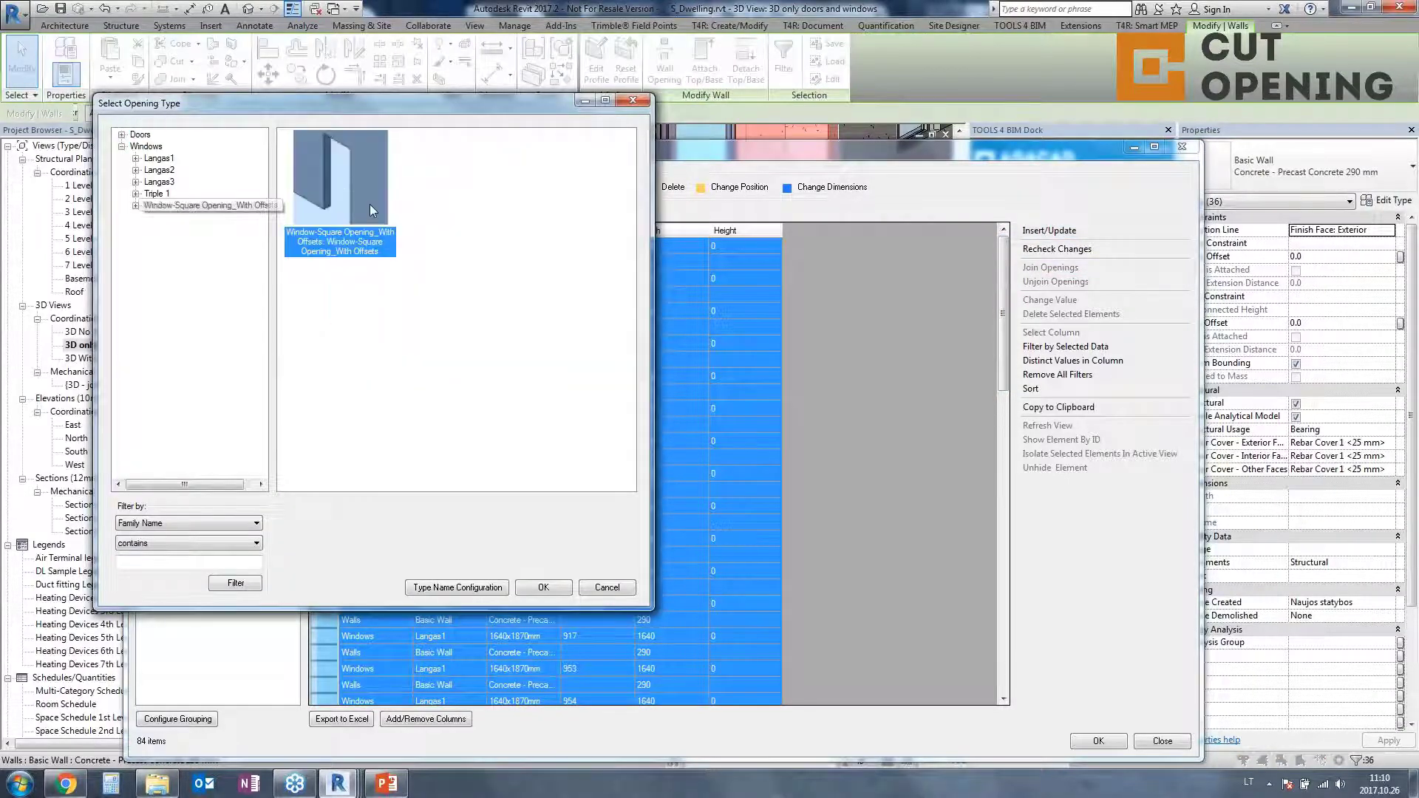
click(543, 589)
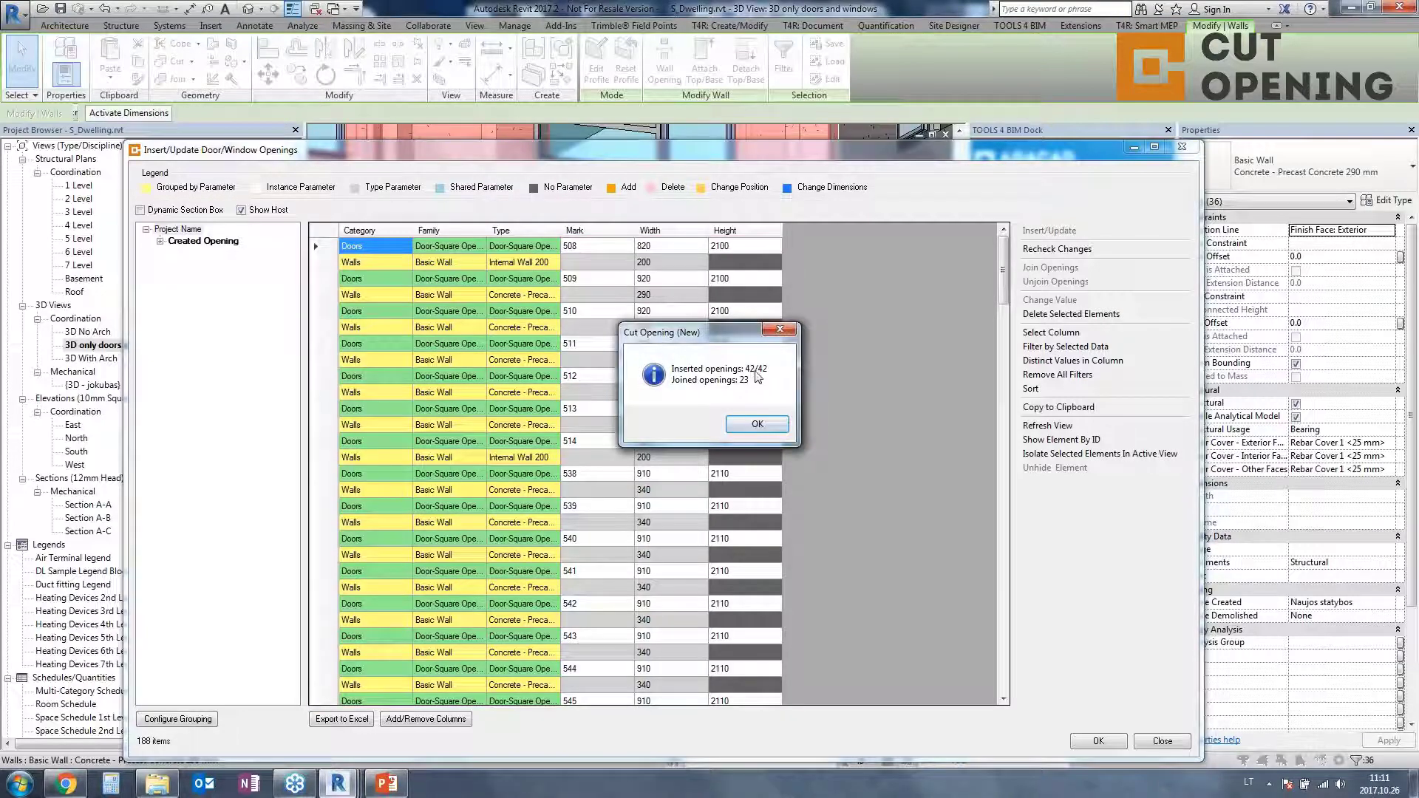
click(757, 423)
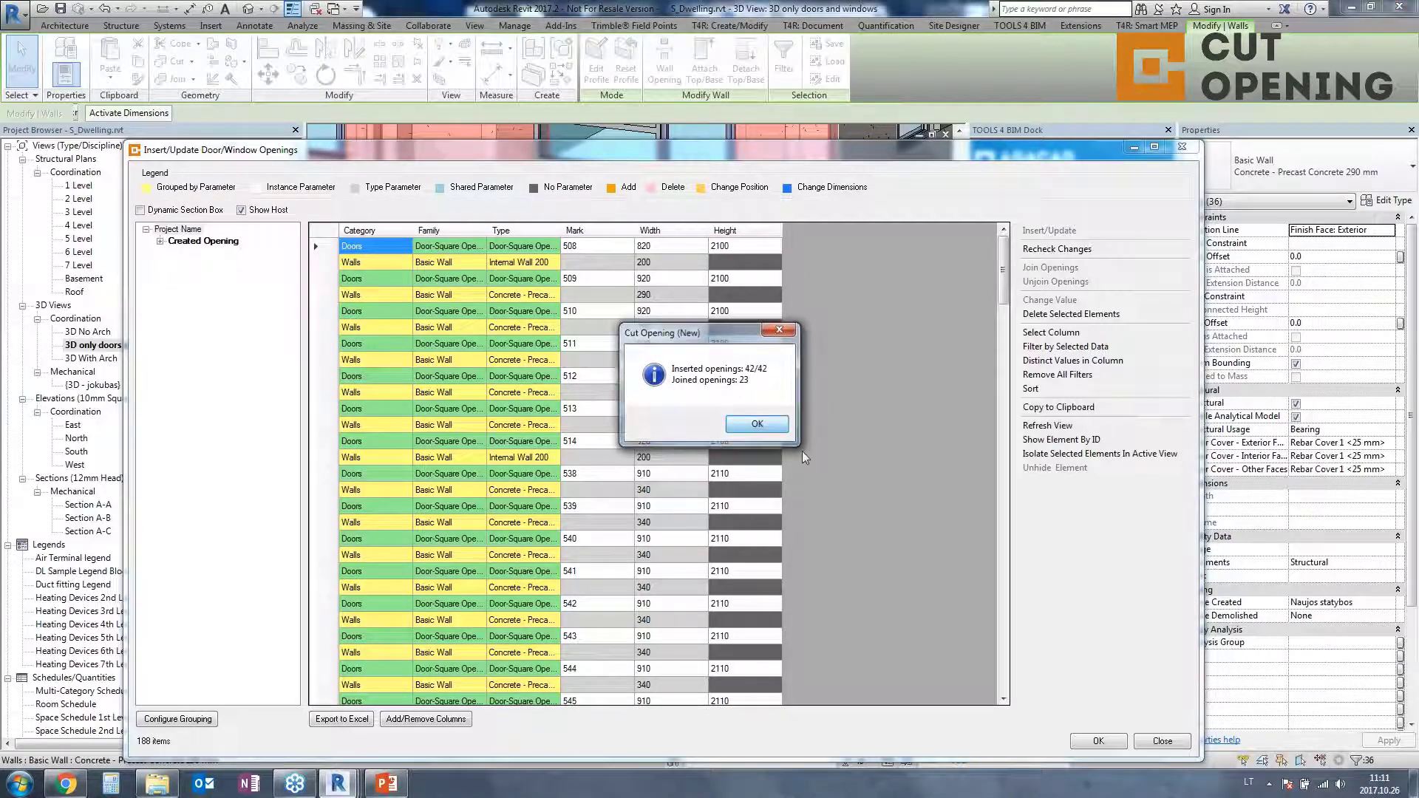
click(1161, 740)
key(Escape)
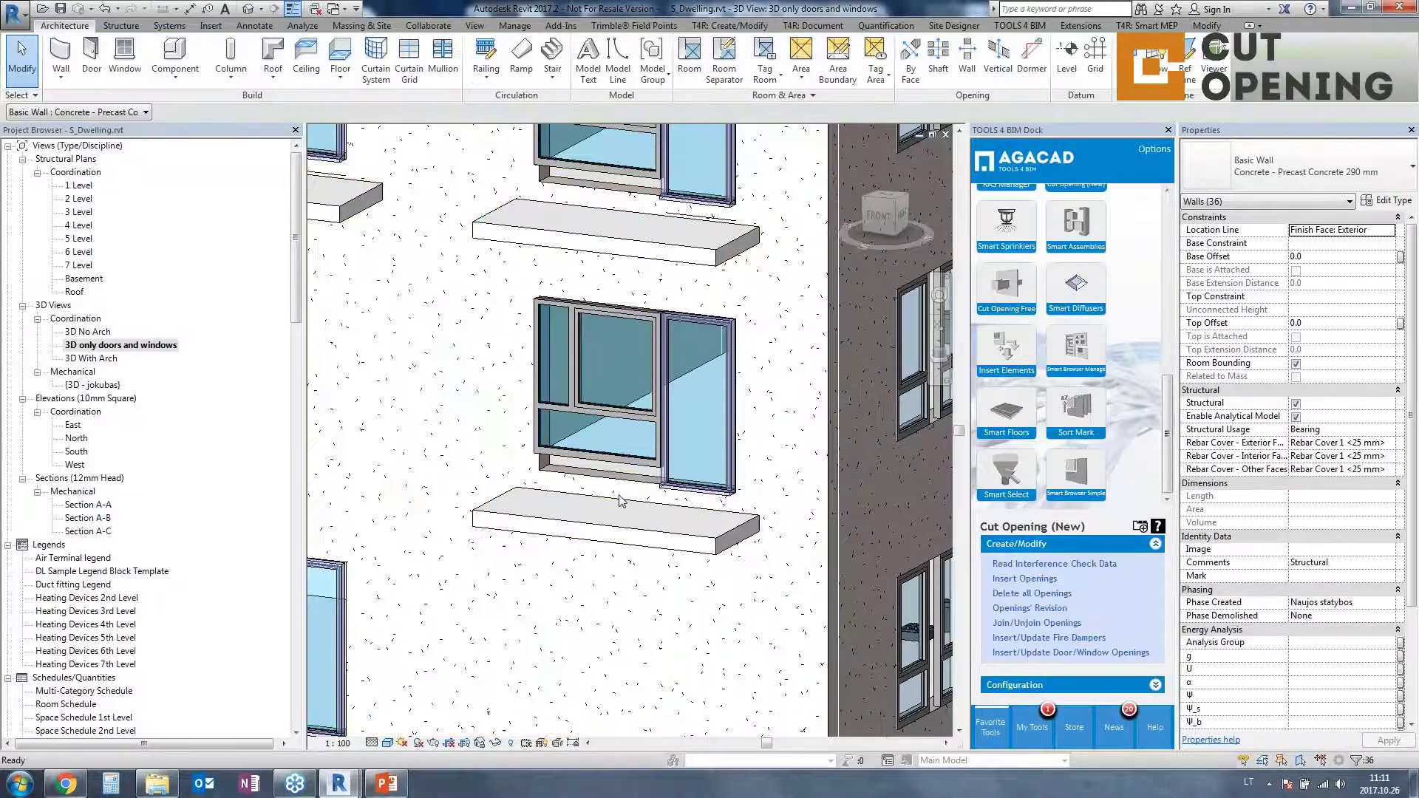
Examine the joined door and window opening above the balcony, and view the Extend Opening to Structural Wall's Base option in the opening configuration
click(635, 485)
shift+middle_drag(639, 539, 705, 569)
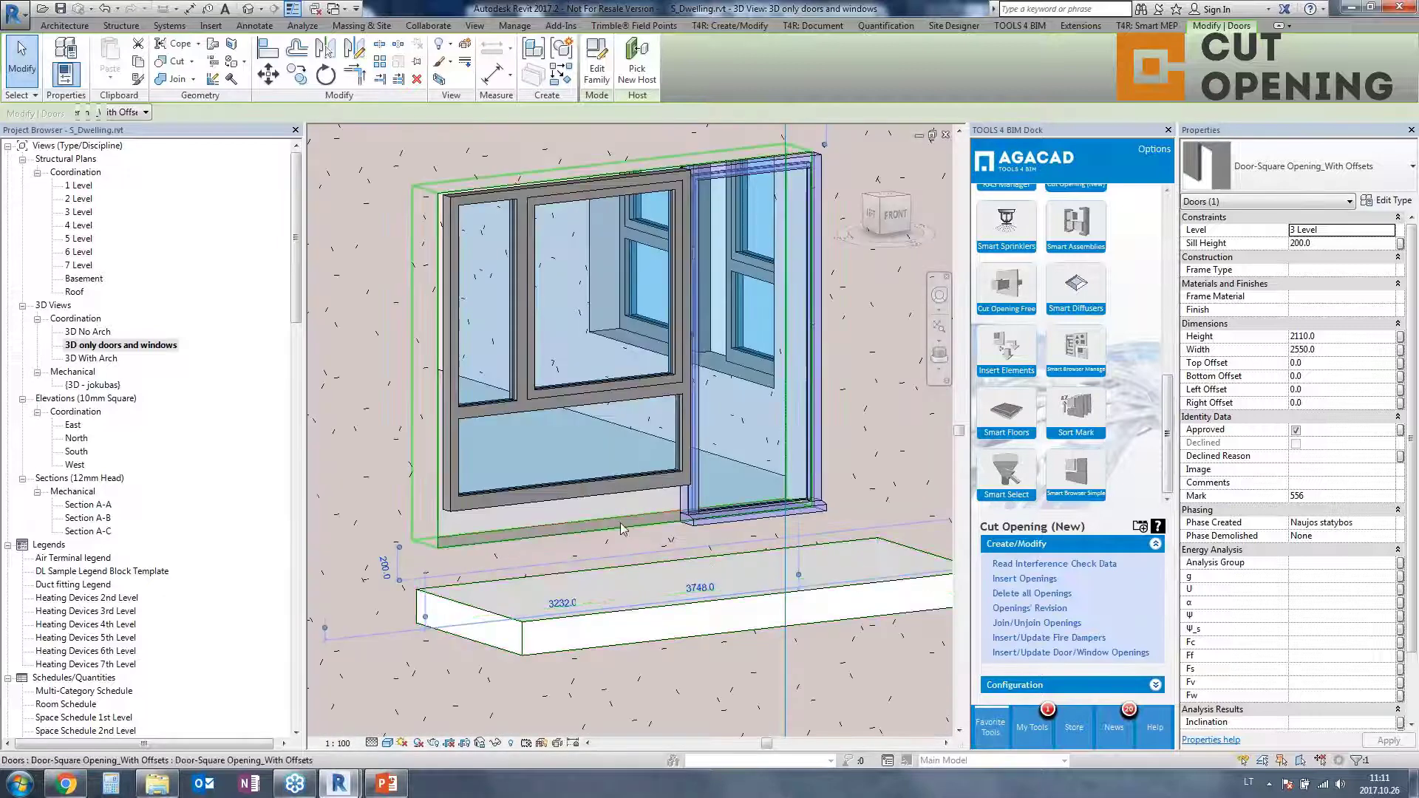
click(1035, 684)
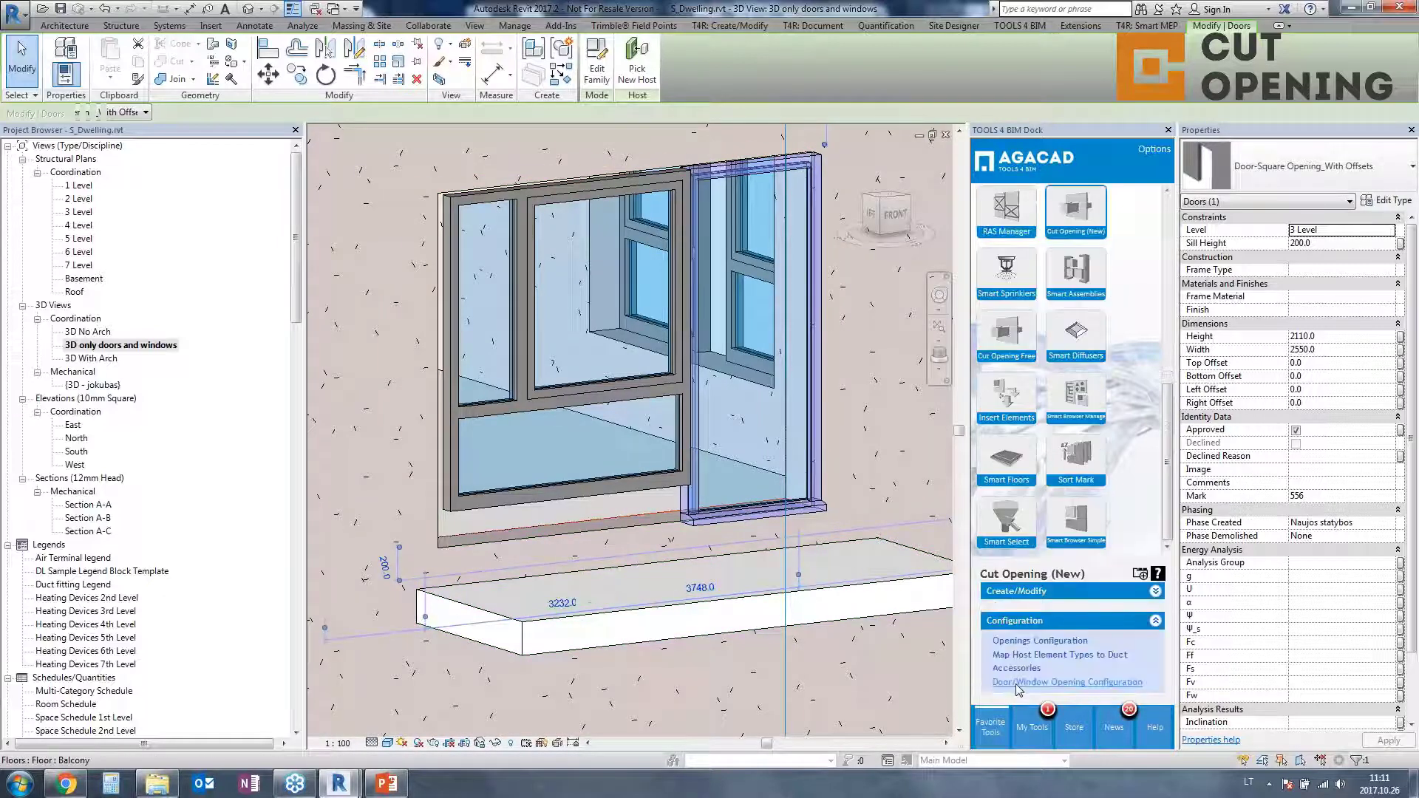
click(619, 503)
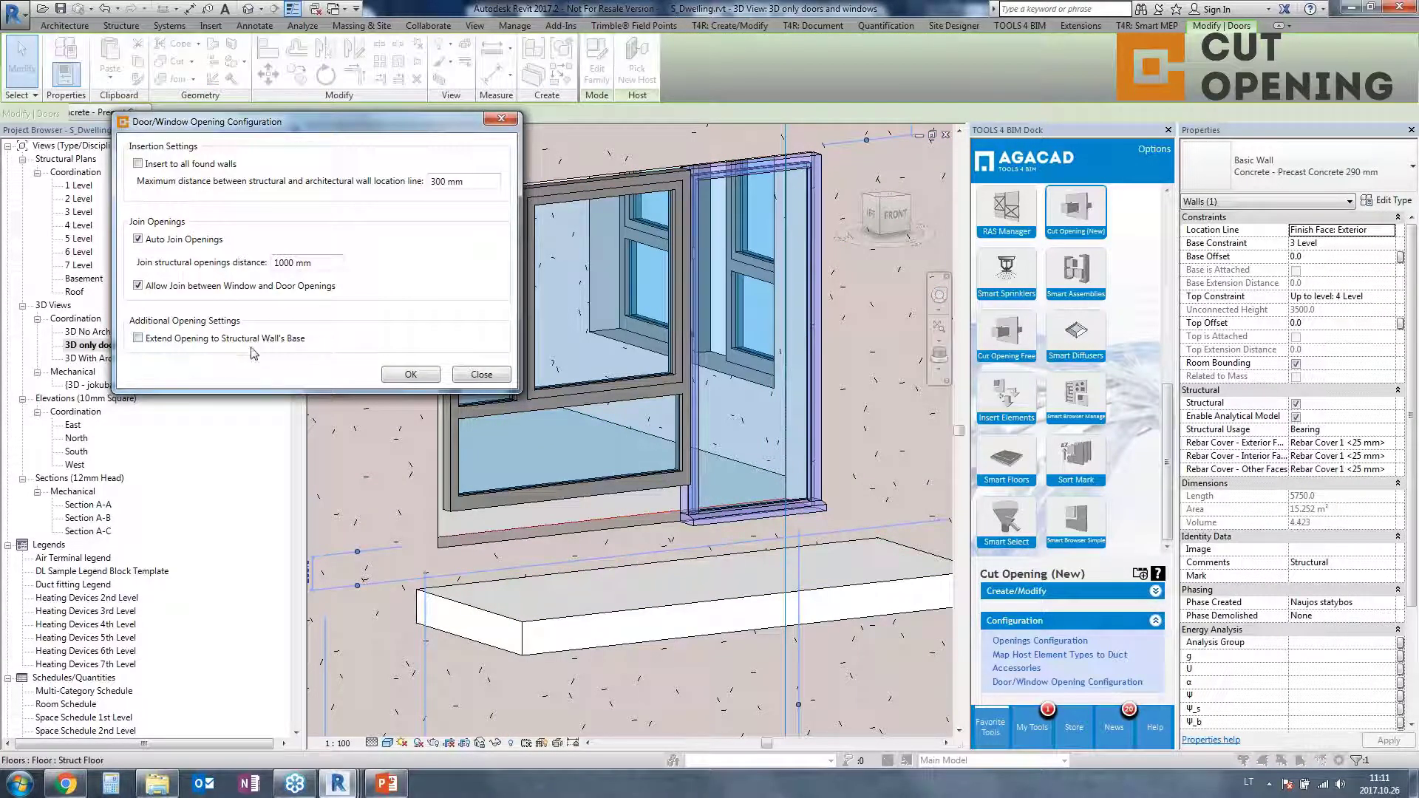
click(495, 372)
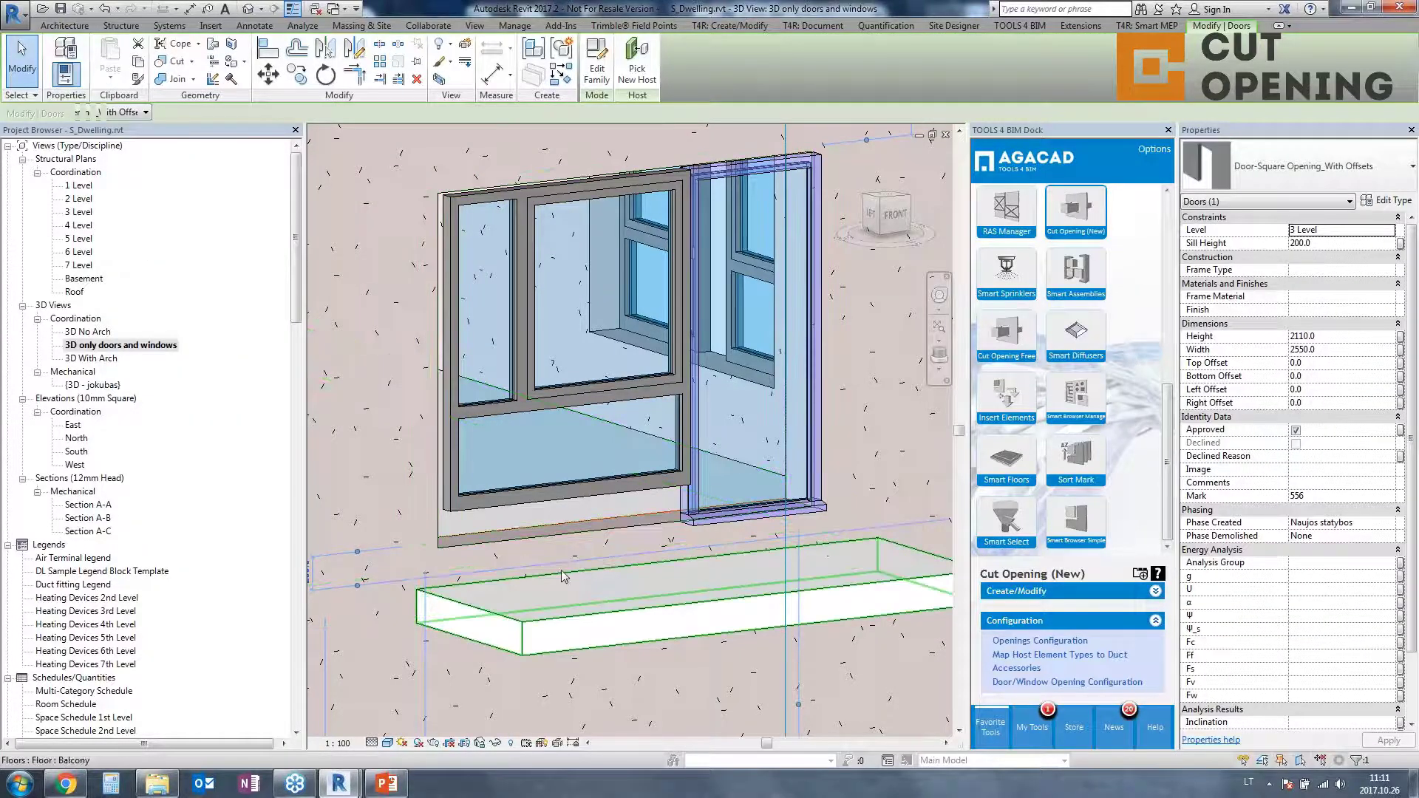
Clear the opening selection and open the 3D No Arch view to show the structure without the architectural link
scroll(828, 506, down, 6)
middle_drag(466, 607, 517, 221)
key(Escape)
scroll(693, 567, down, 2)
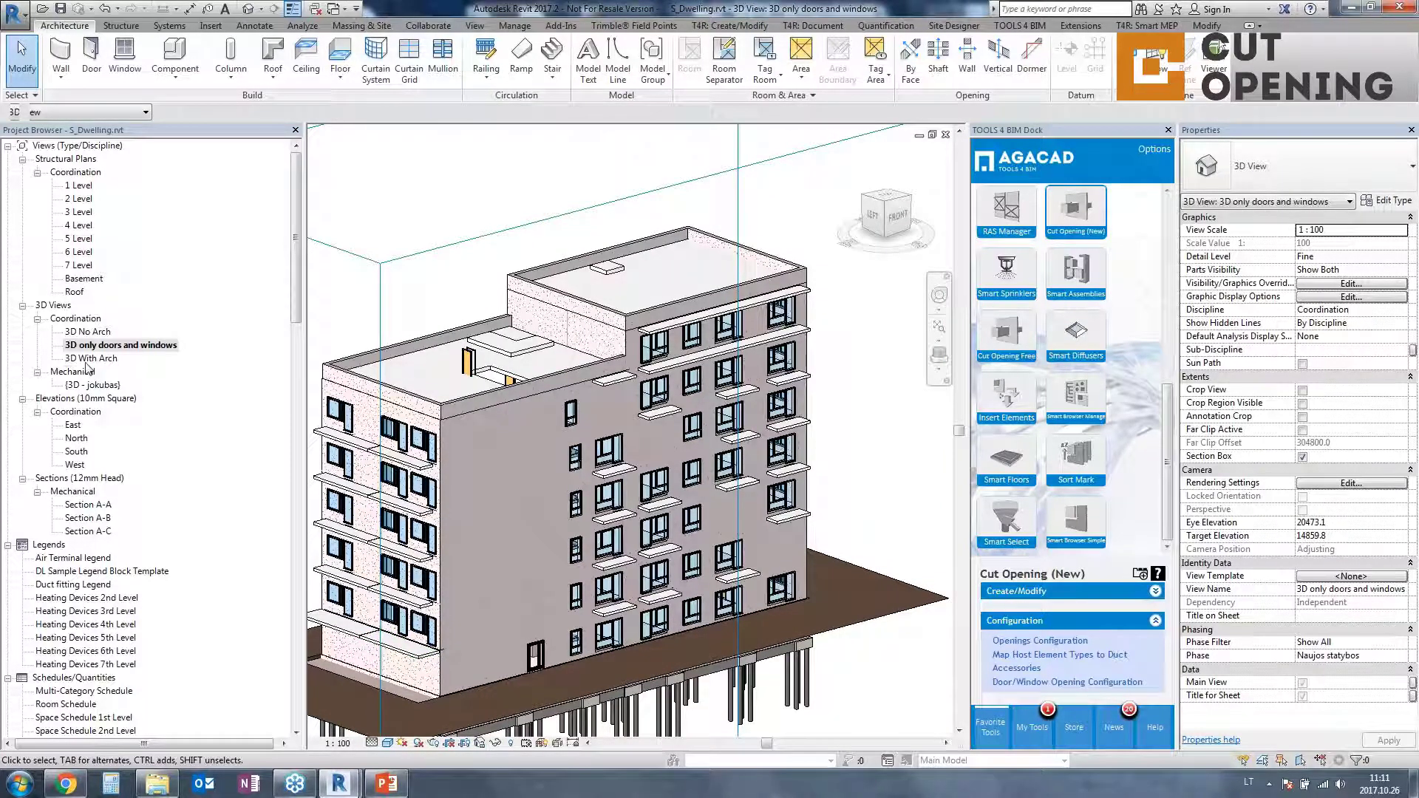
double_click(89, 331)
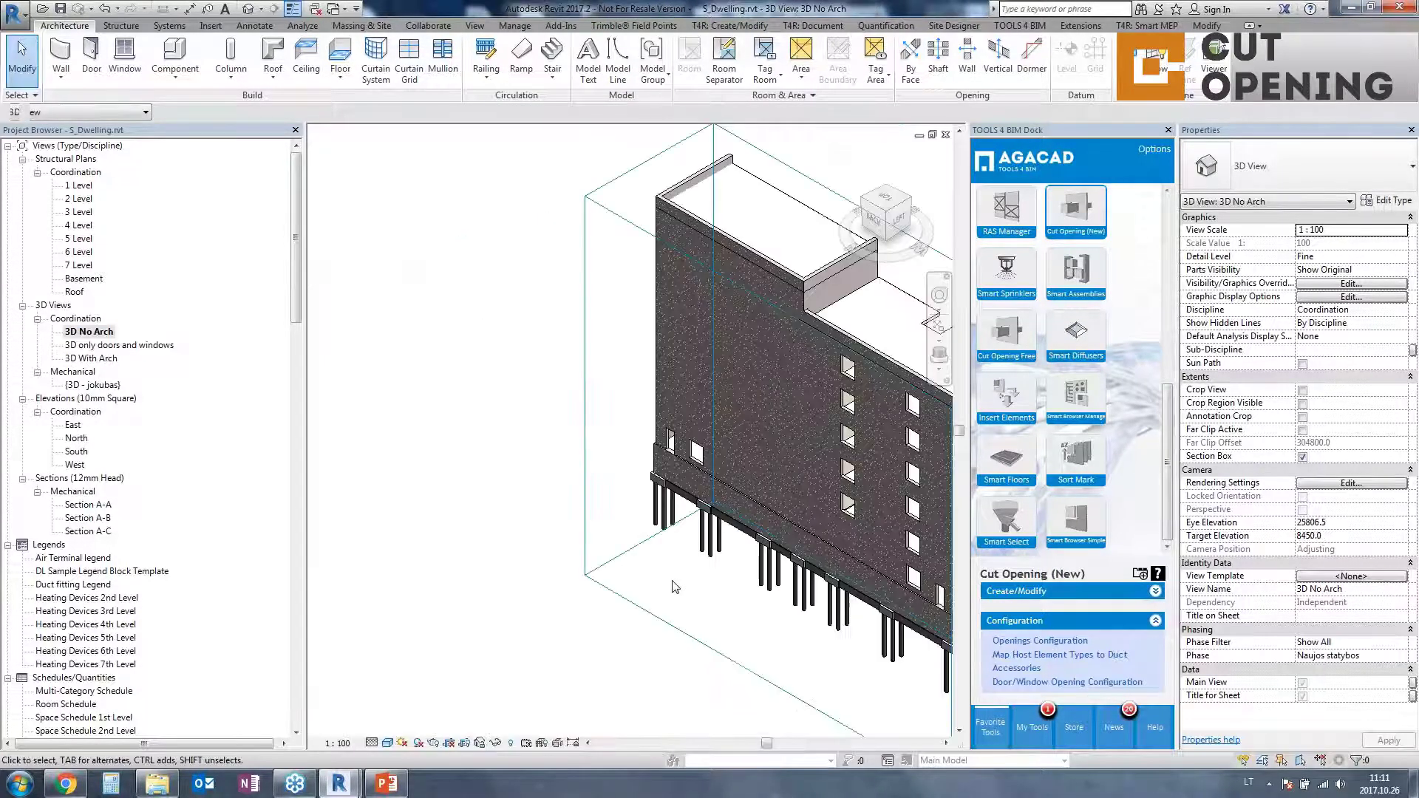
shift+middle_drag(872, 591, 602, 582)
Extend the section box outward to enclose the whole building and examine the openings cut in its facades
click(700, 555)
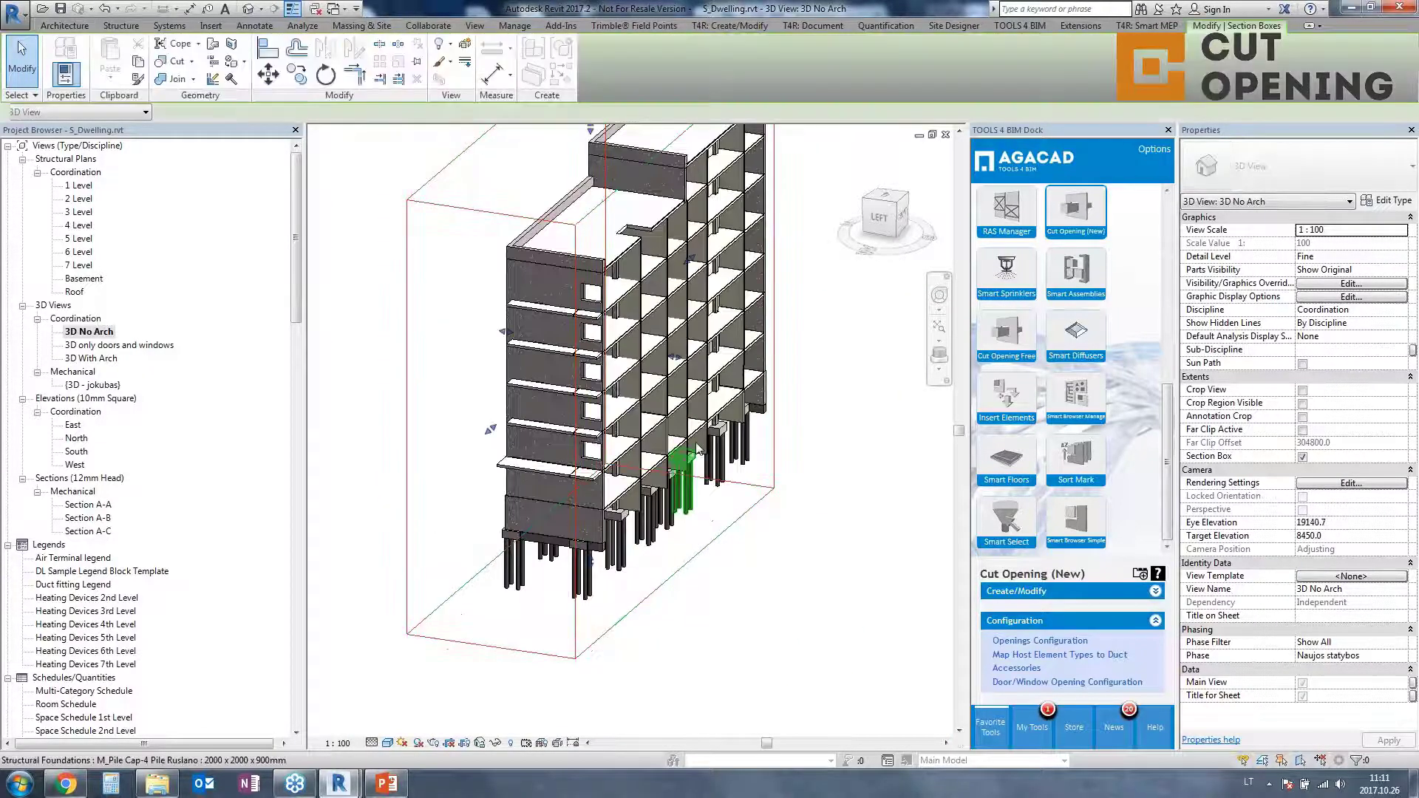
drag(675, 357, 785, 395)
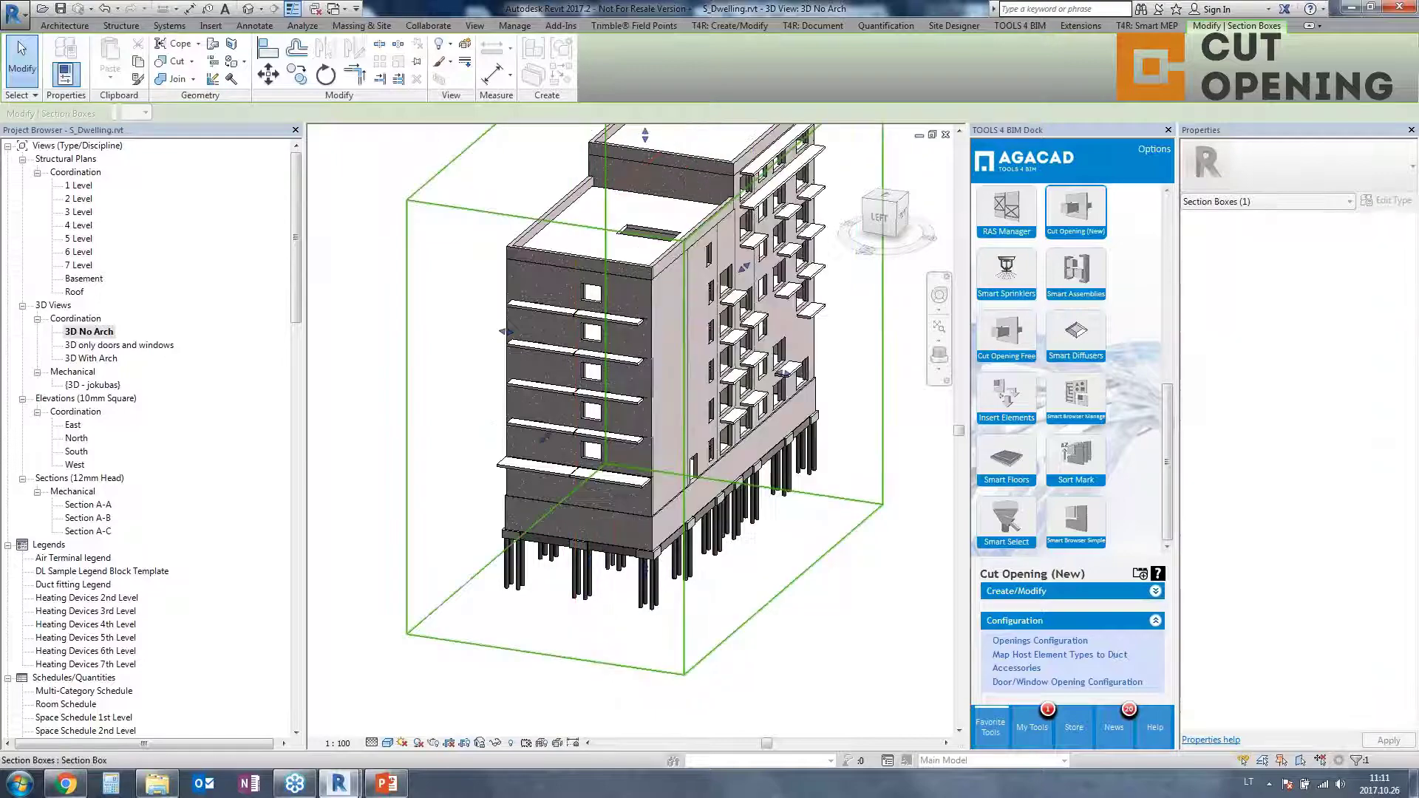
shift+middle_drag(849, 538, 850, 539)
shift+middle_drag(717, 473, 500, 521)
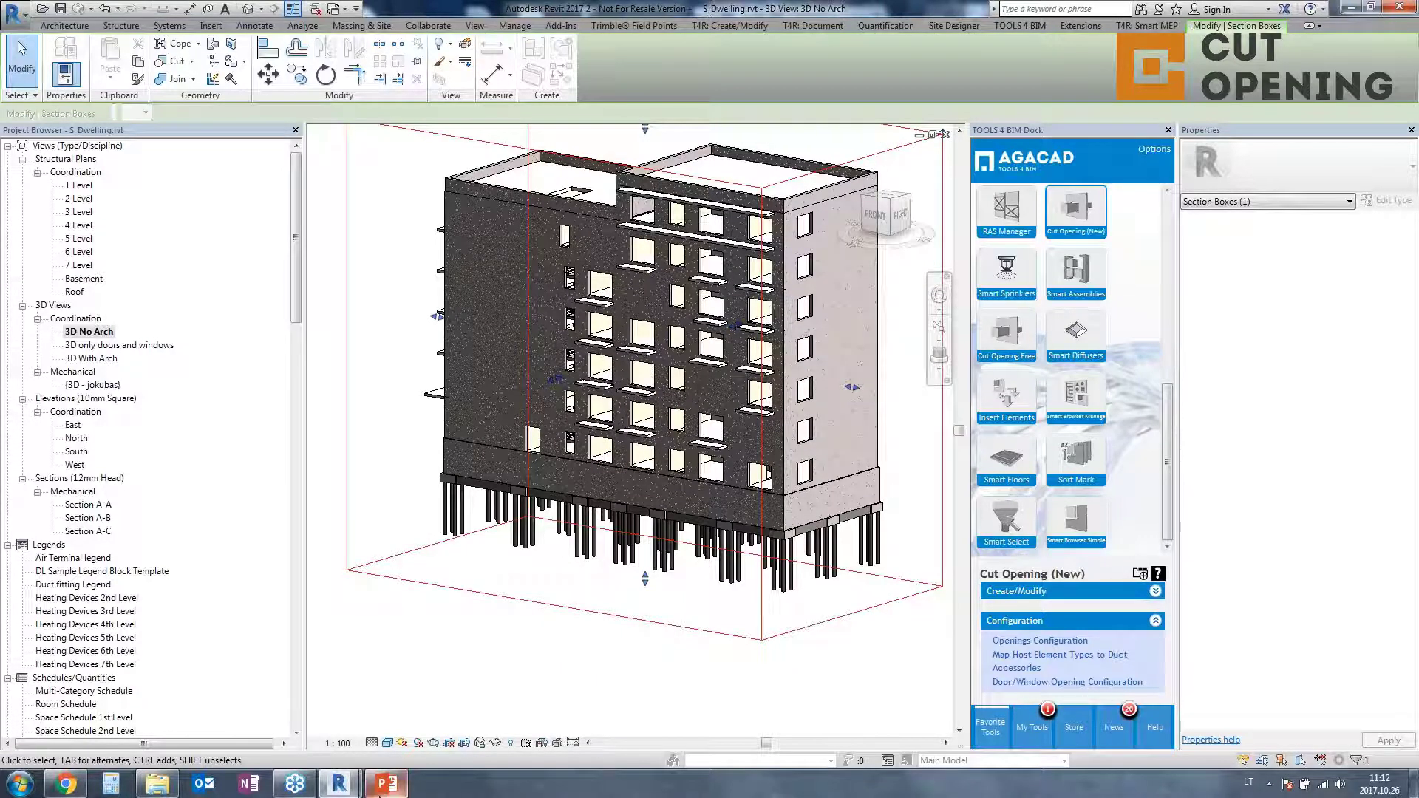
Switch to the A_Dwelling architectural model and maximize its window, showing the facade with the balconies
mouse_move(347, 783)
click(451, 699)
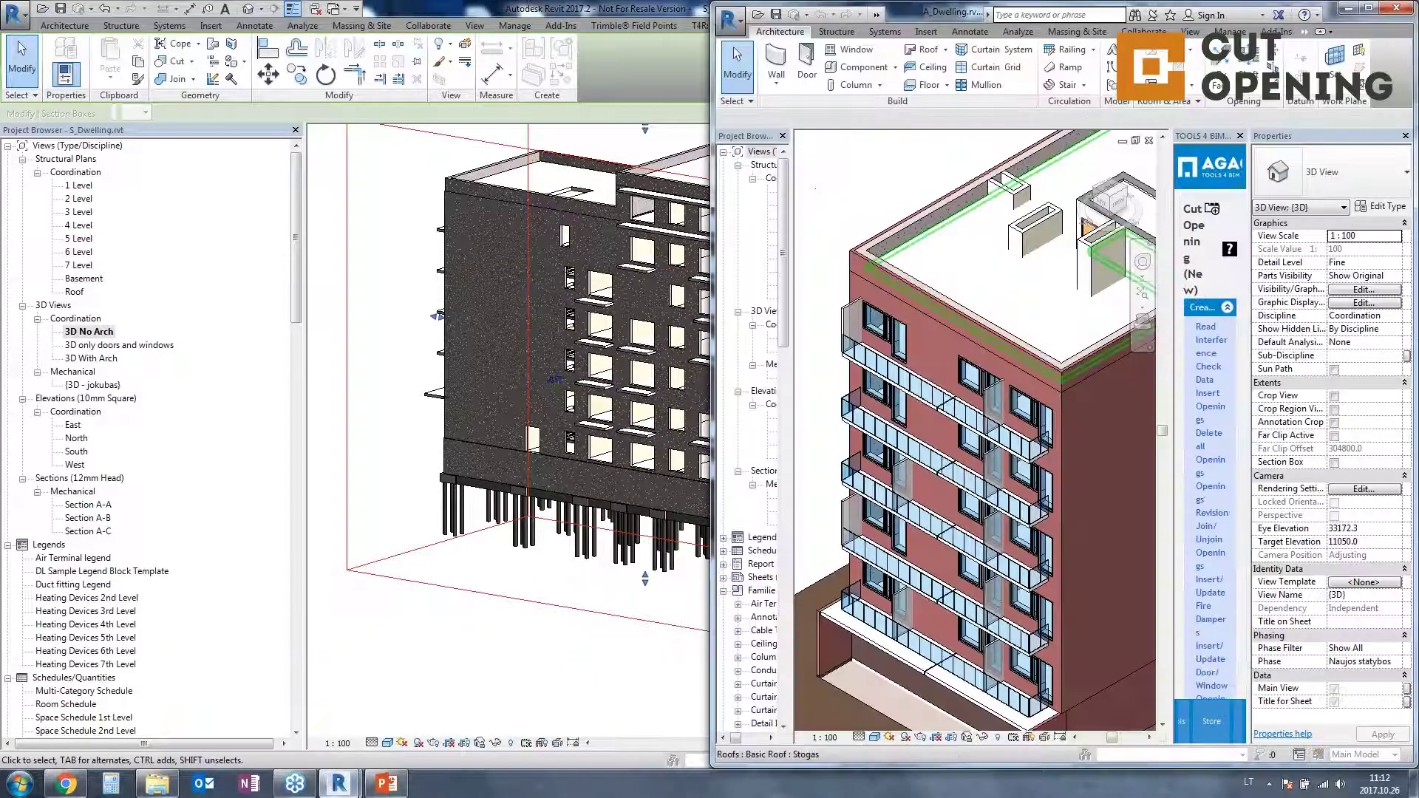
click(1371, 11)
shift+middle_drag(671, 499, 596, 480)
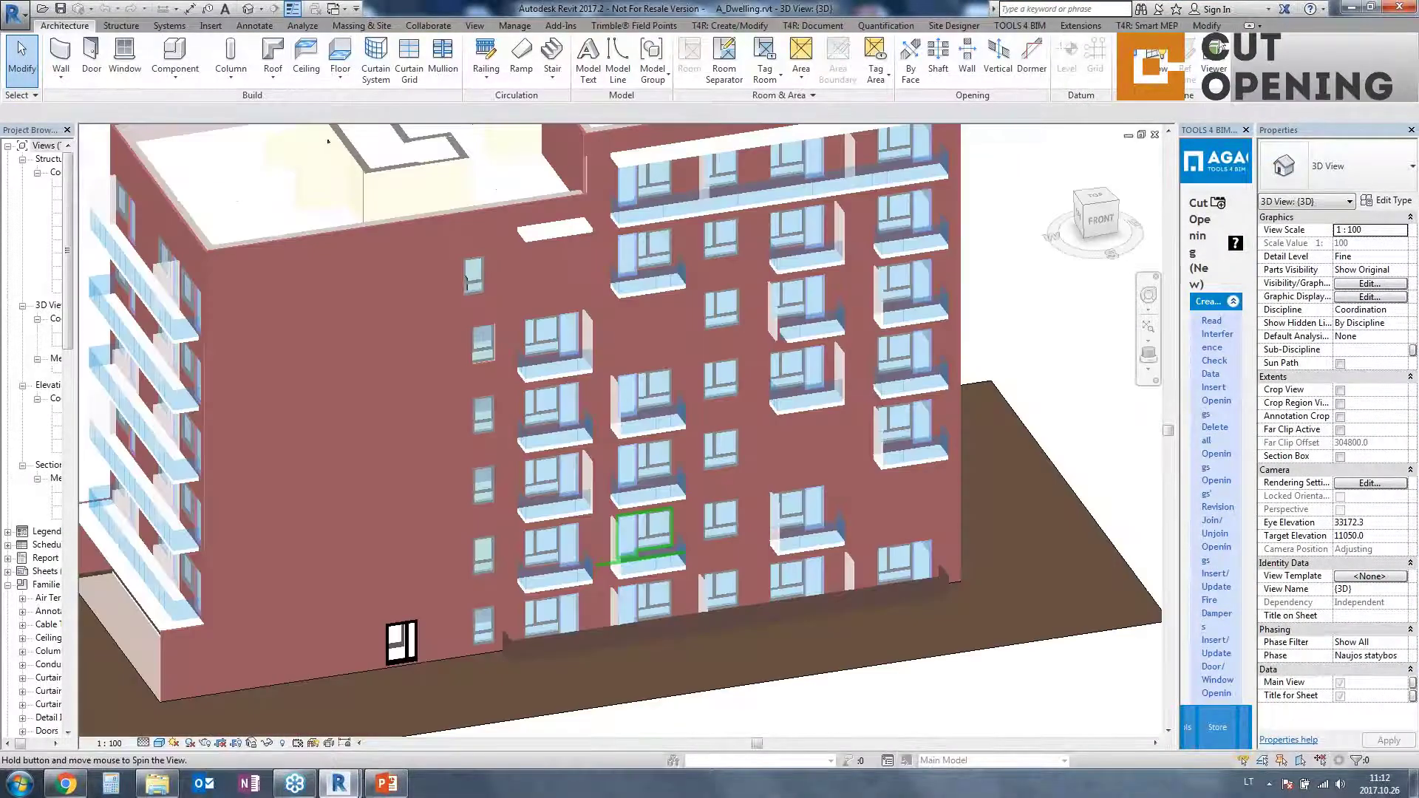
Move the uppermost Langas3 window in the narrow window column sideways along the brick wall, away from the balconies
shift+middle_drag(465, 279, 461, 263)
scroll(485, 278, up, 4)
click(492, 285)
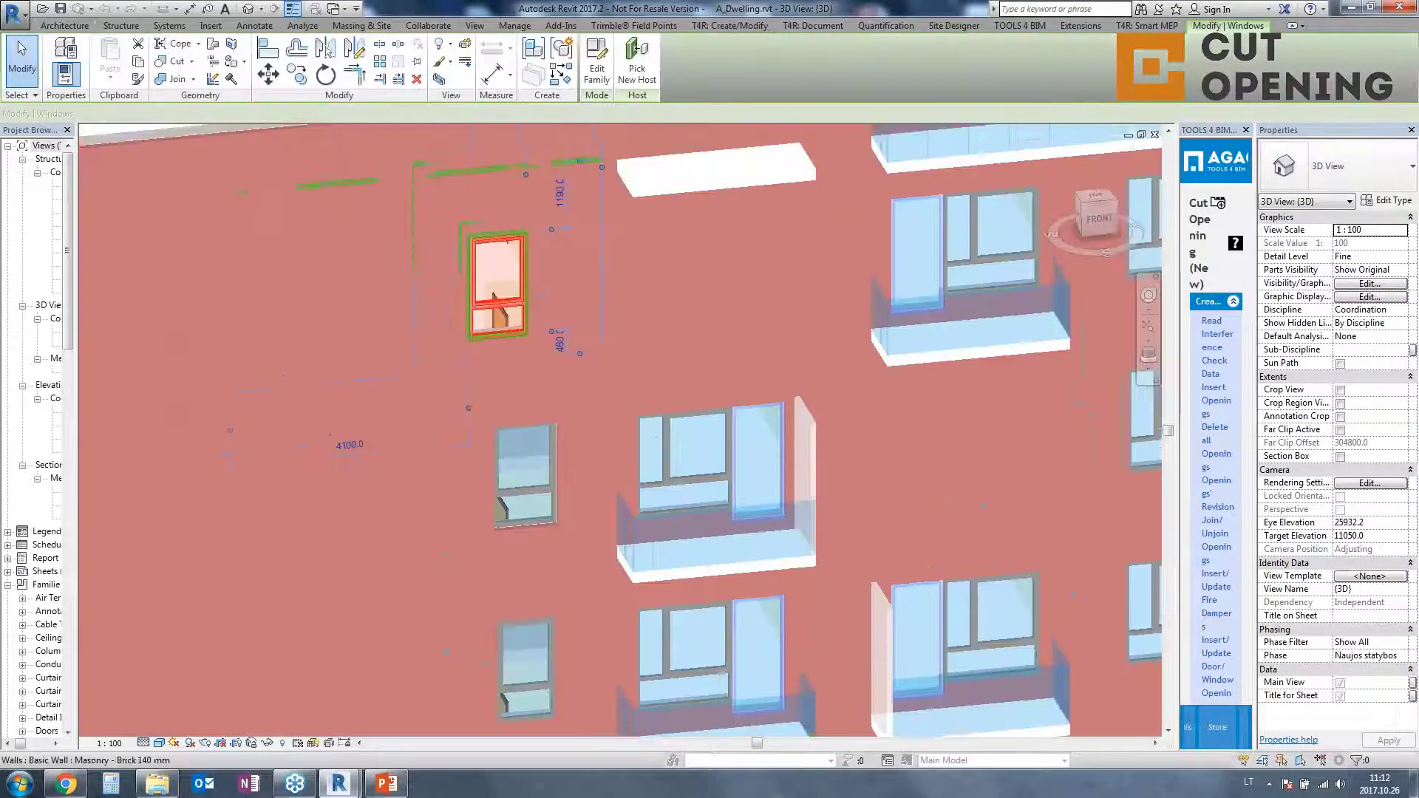
drag(1177, 404, 1053, 403)
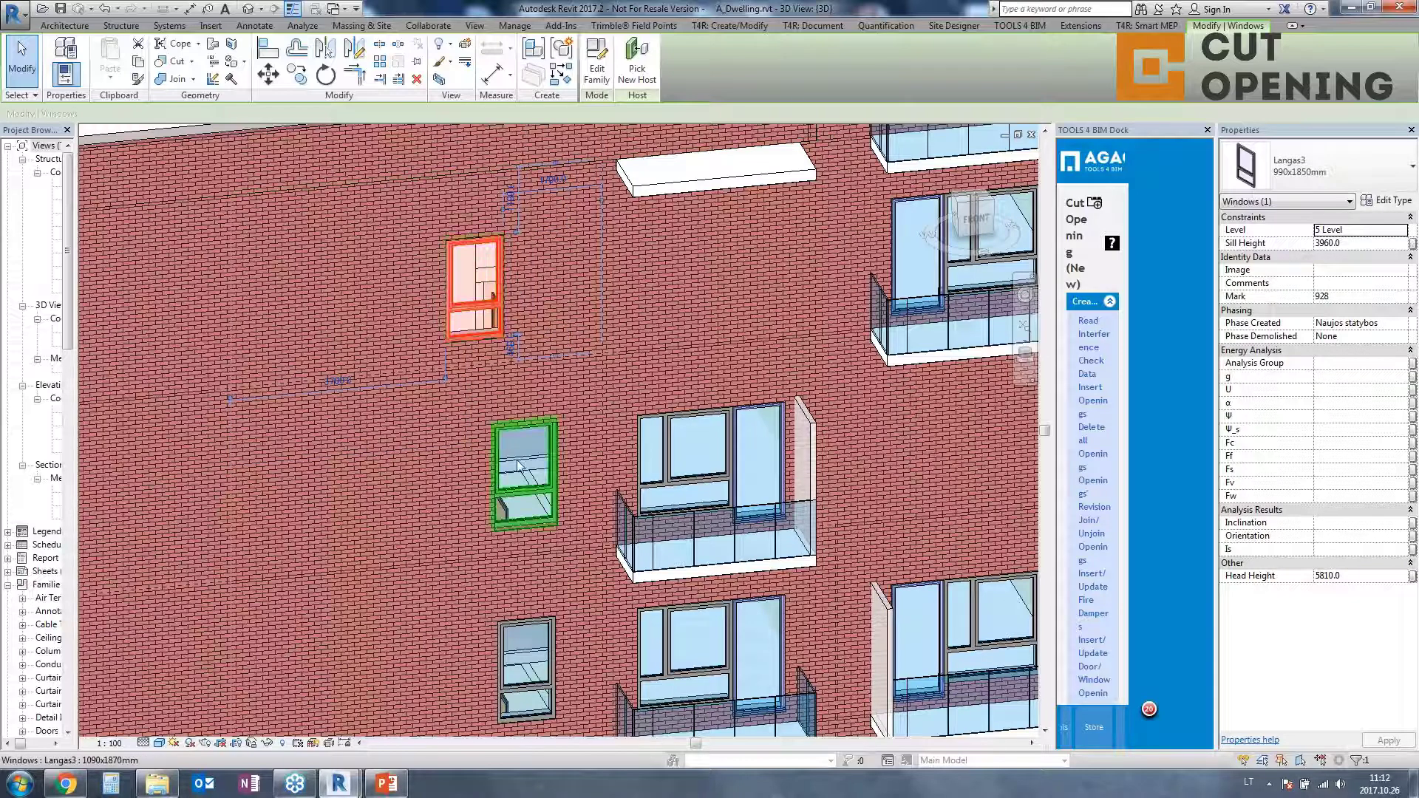
key(Escape)
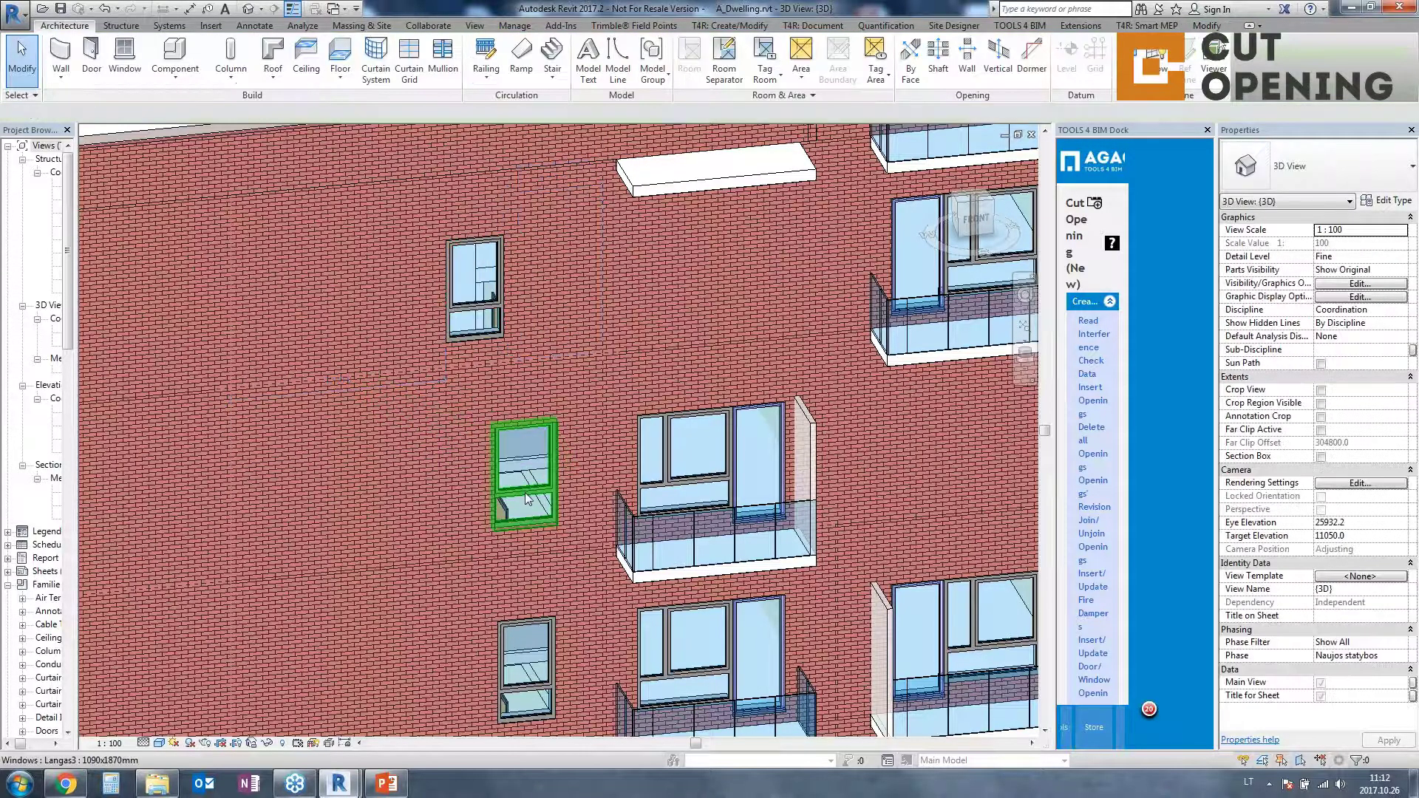
Change the 4 Level window below the moved one to Langas3 890x1850mm and set the type's Window Inset to 0
click(527, 499)
click(1342, 162)
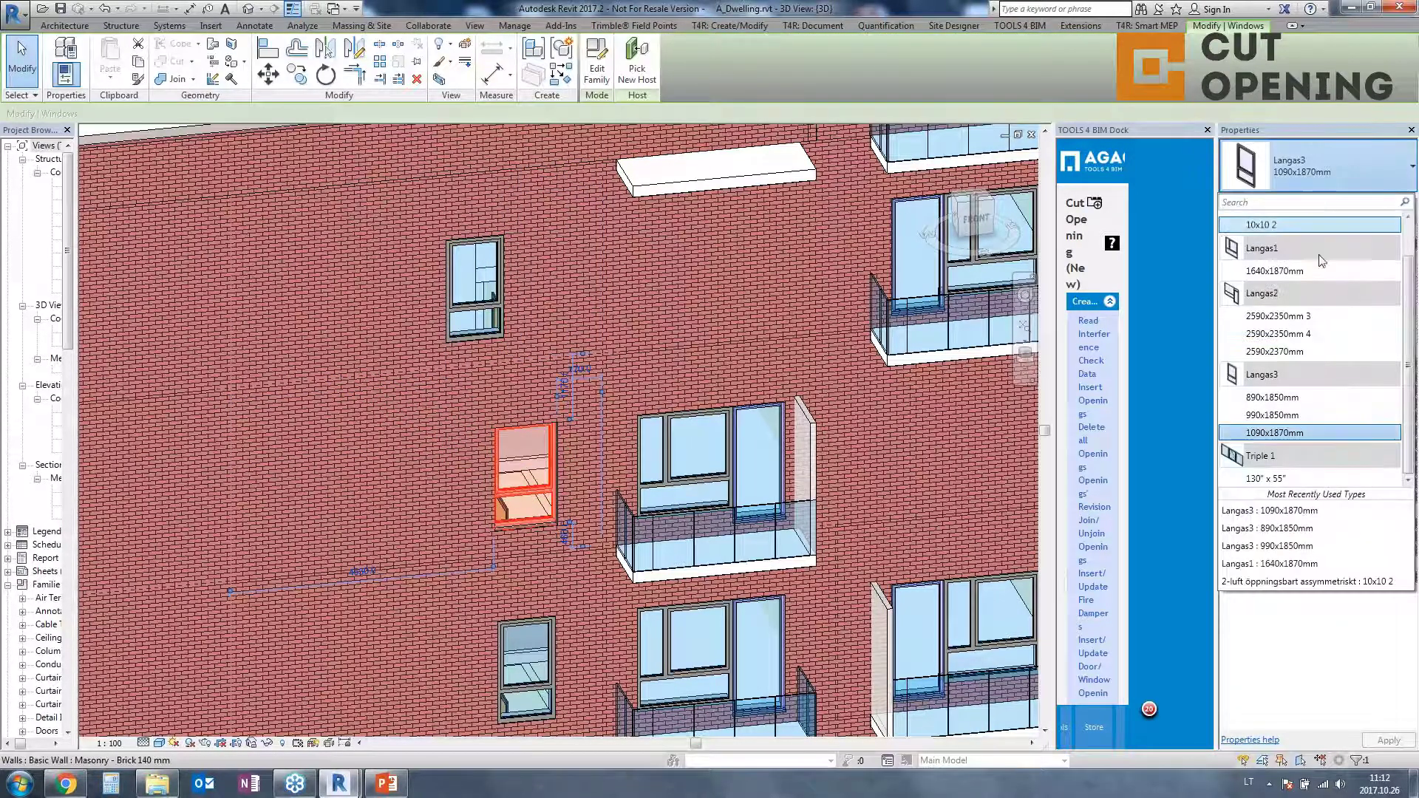
click(1307, 399)
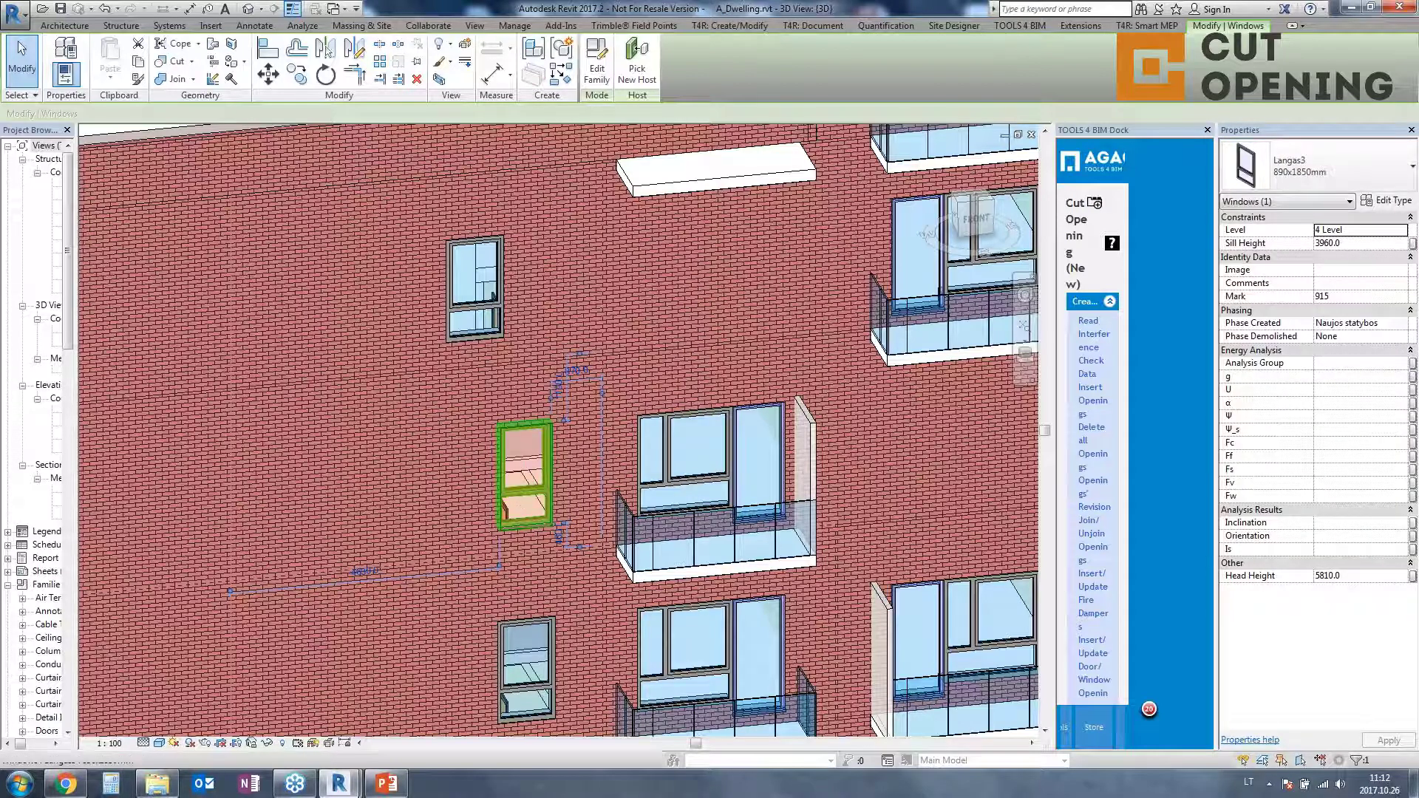
click(1388, 201)
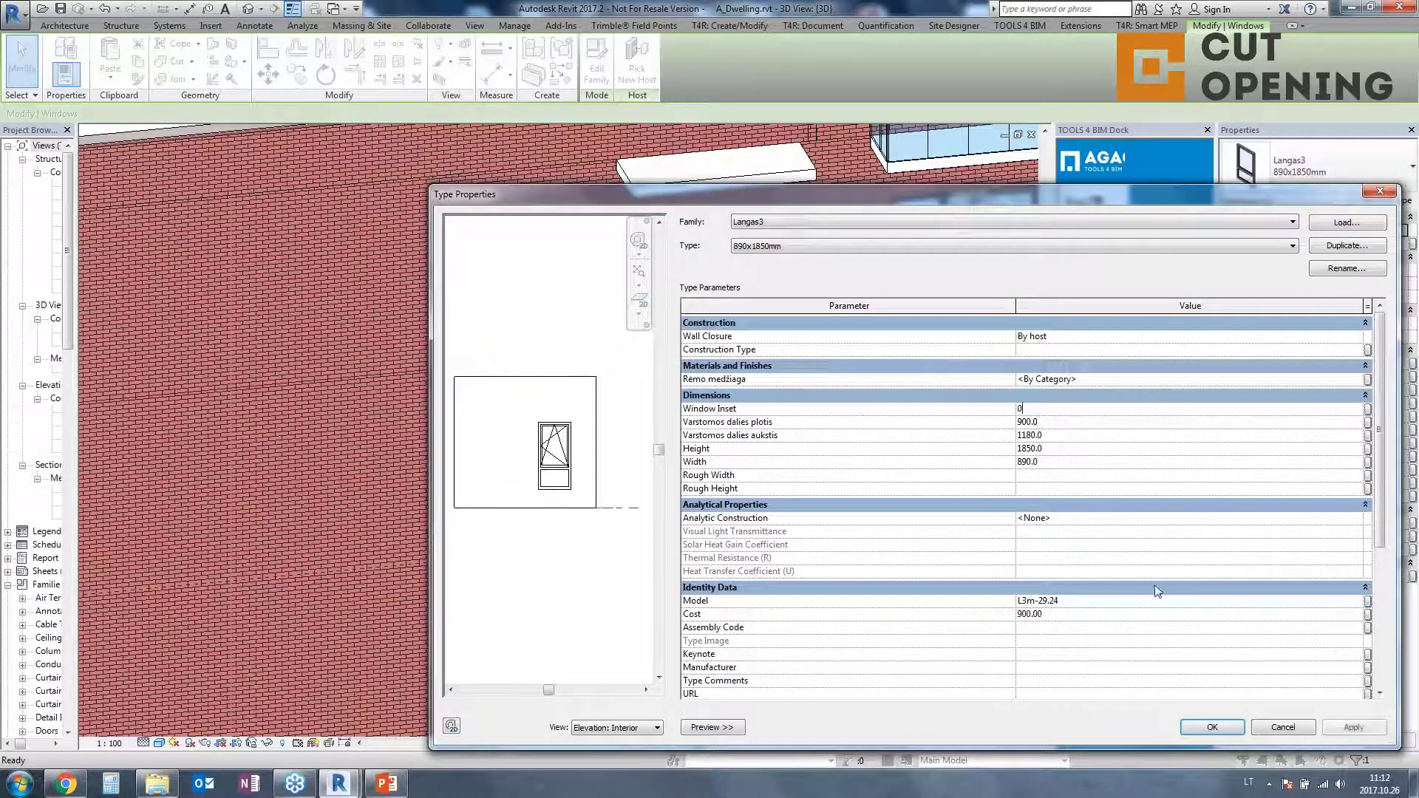
click(1351, 731)
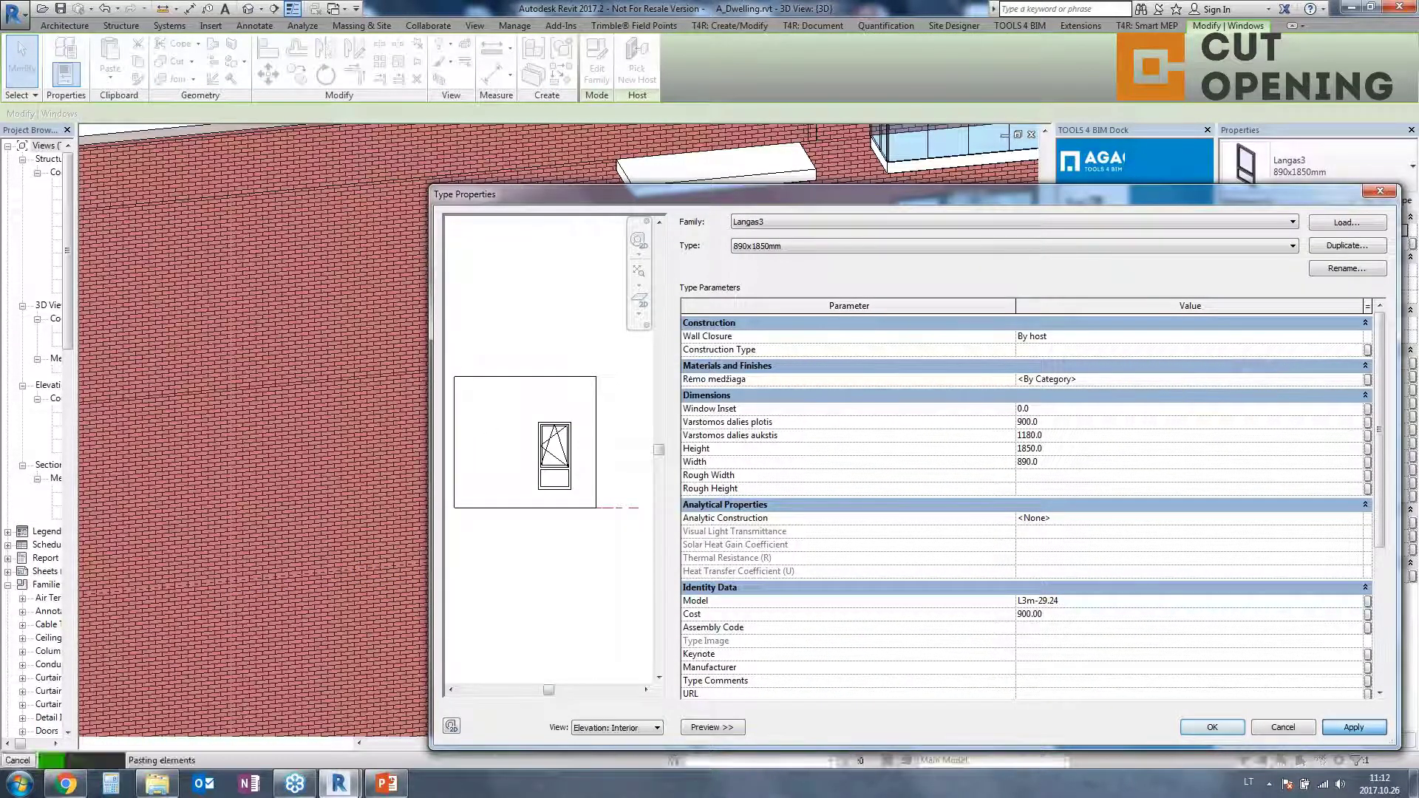
key(Return)
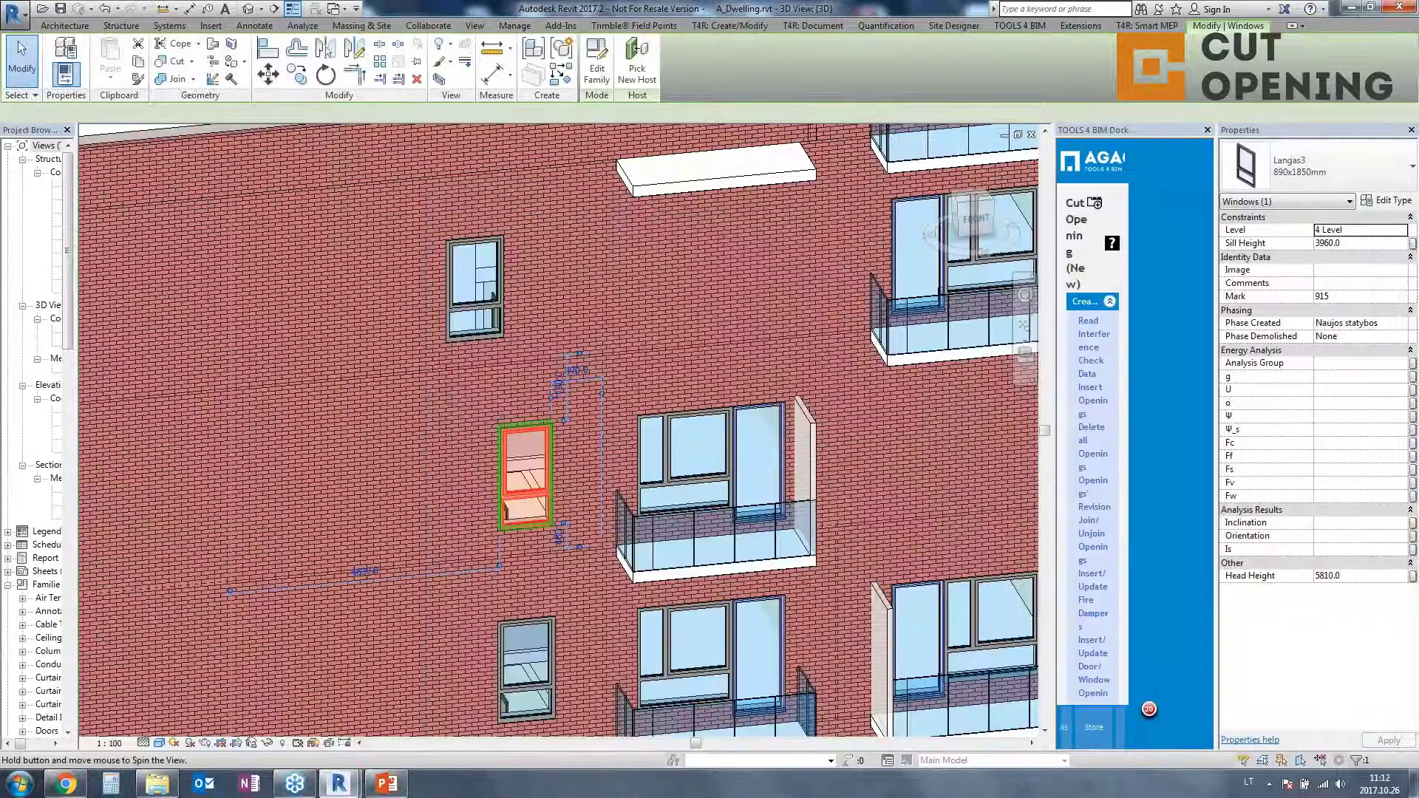
Save the A_Dwelling architectural model, clear the window selection and switch to the S_Dwelling structural model
shift+middle_drag(553, 513, 654, 536)
click(60, 10)
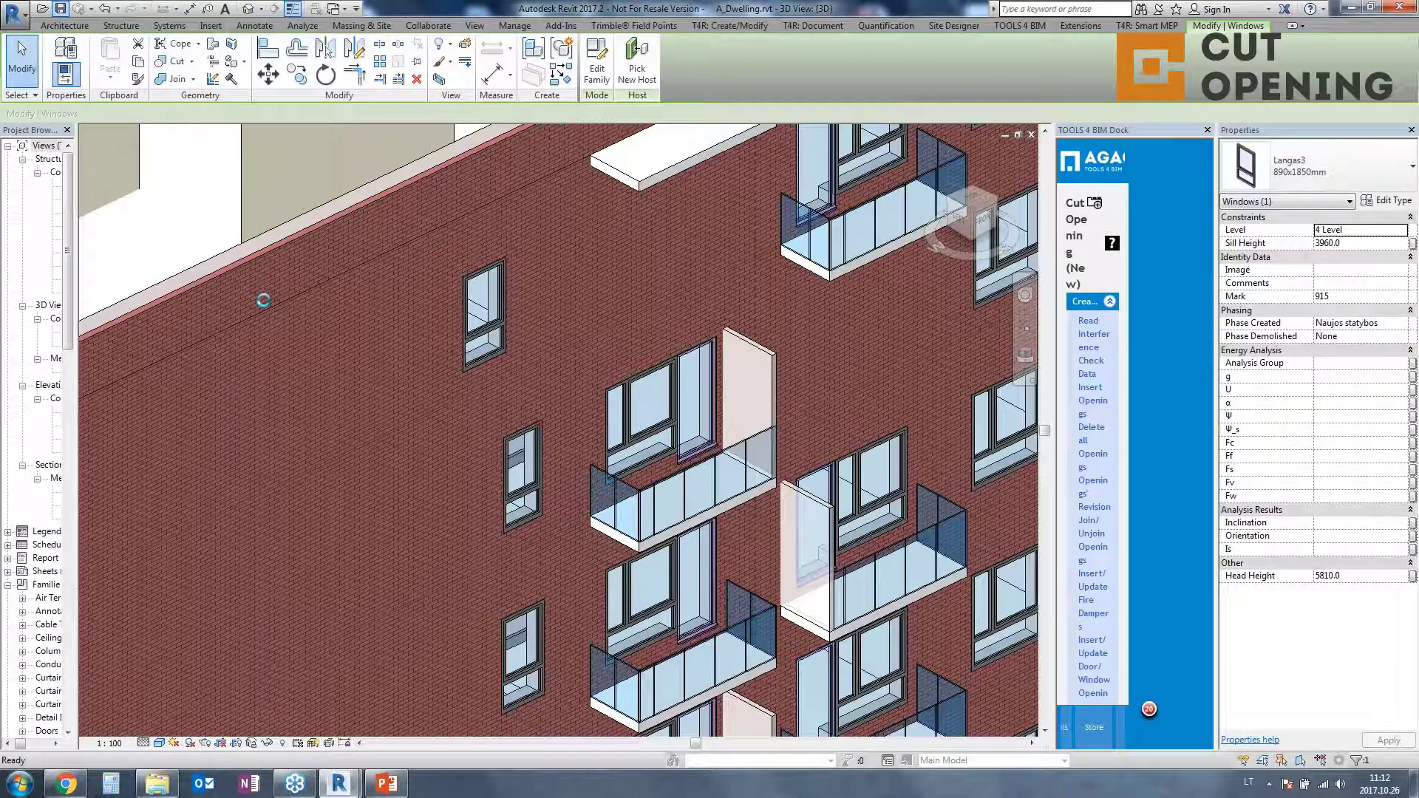
key(Escape)
mouse_move(325, 780)
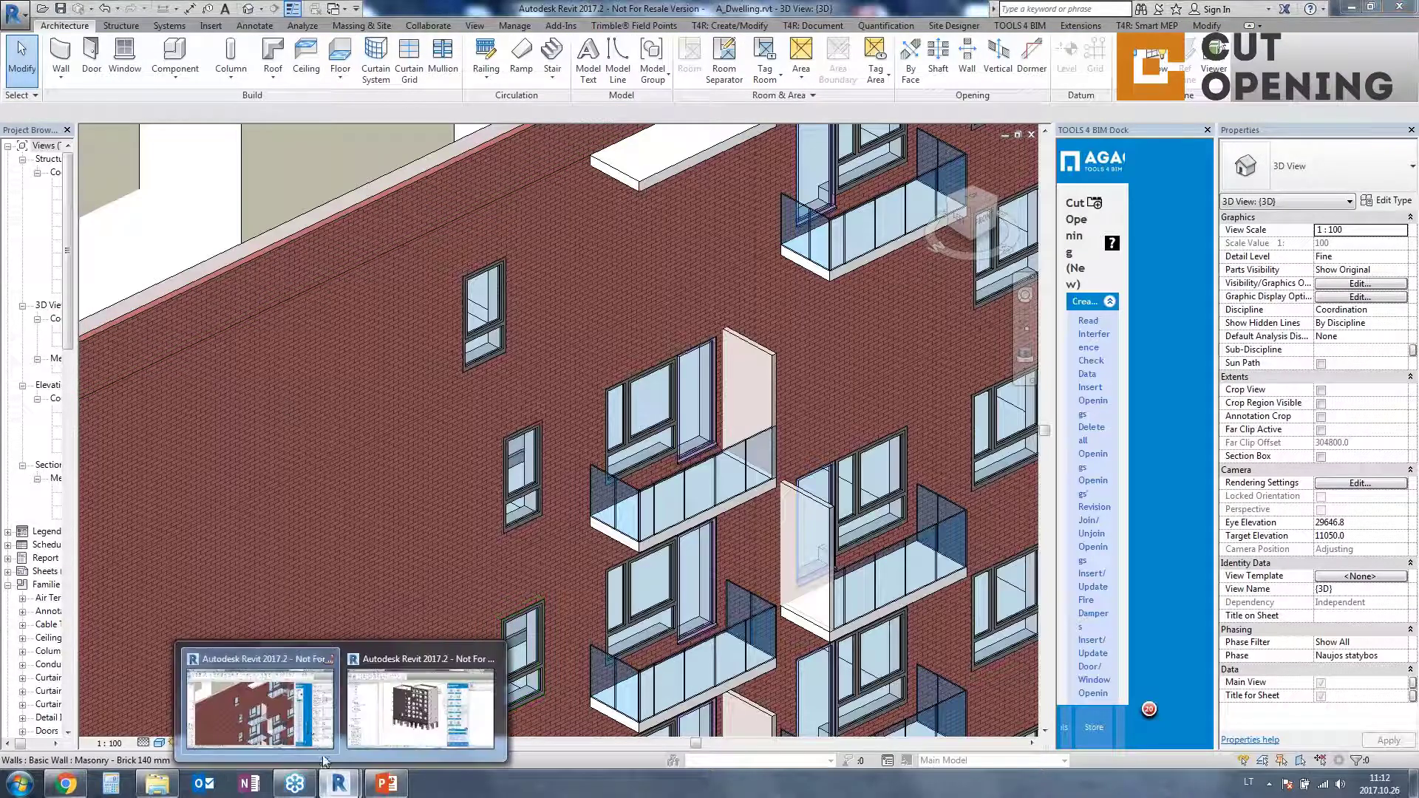
click(417, 706)
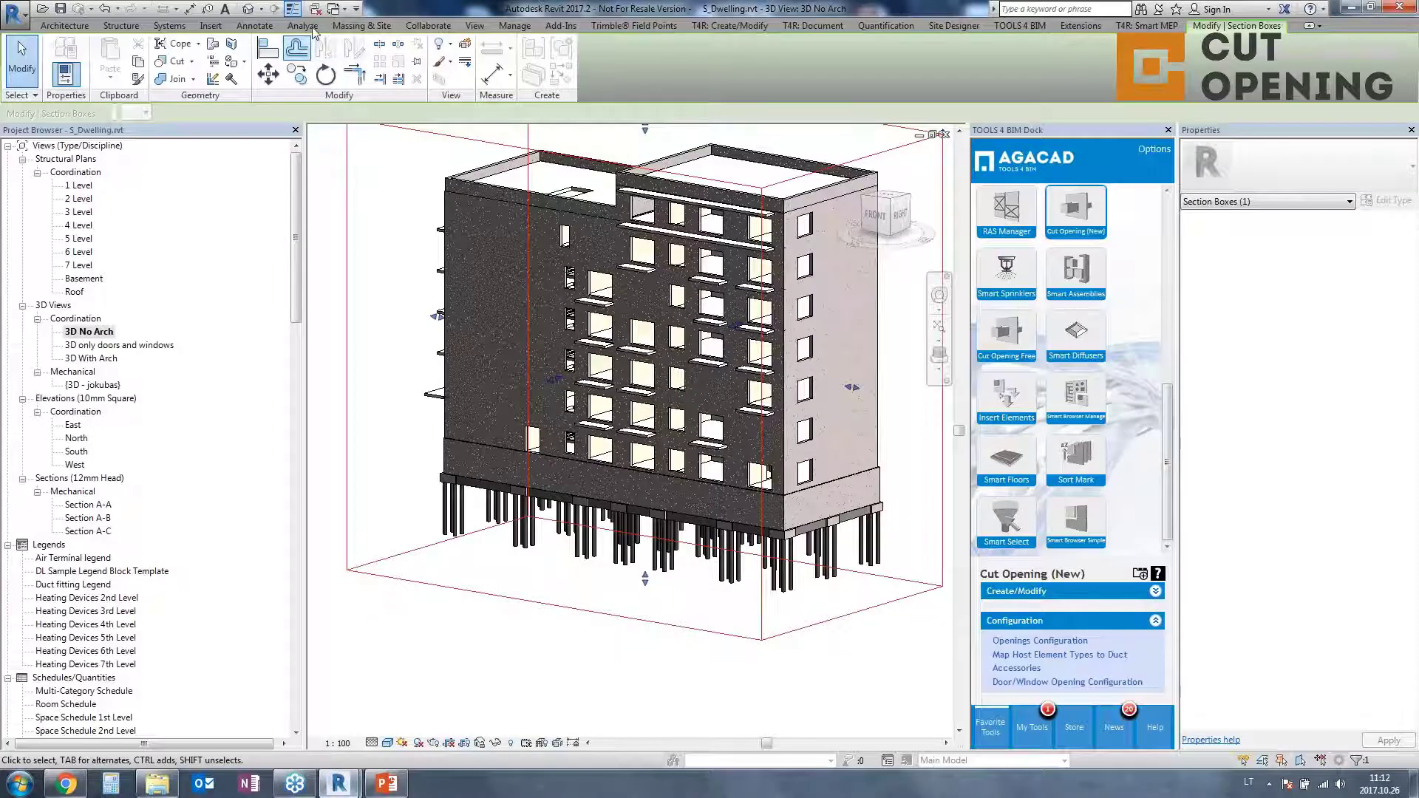
Reload the linked A_Dwelling.rvt model through Manage Links
click(211, 25)
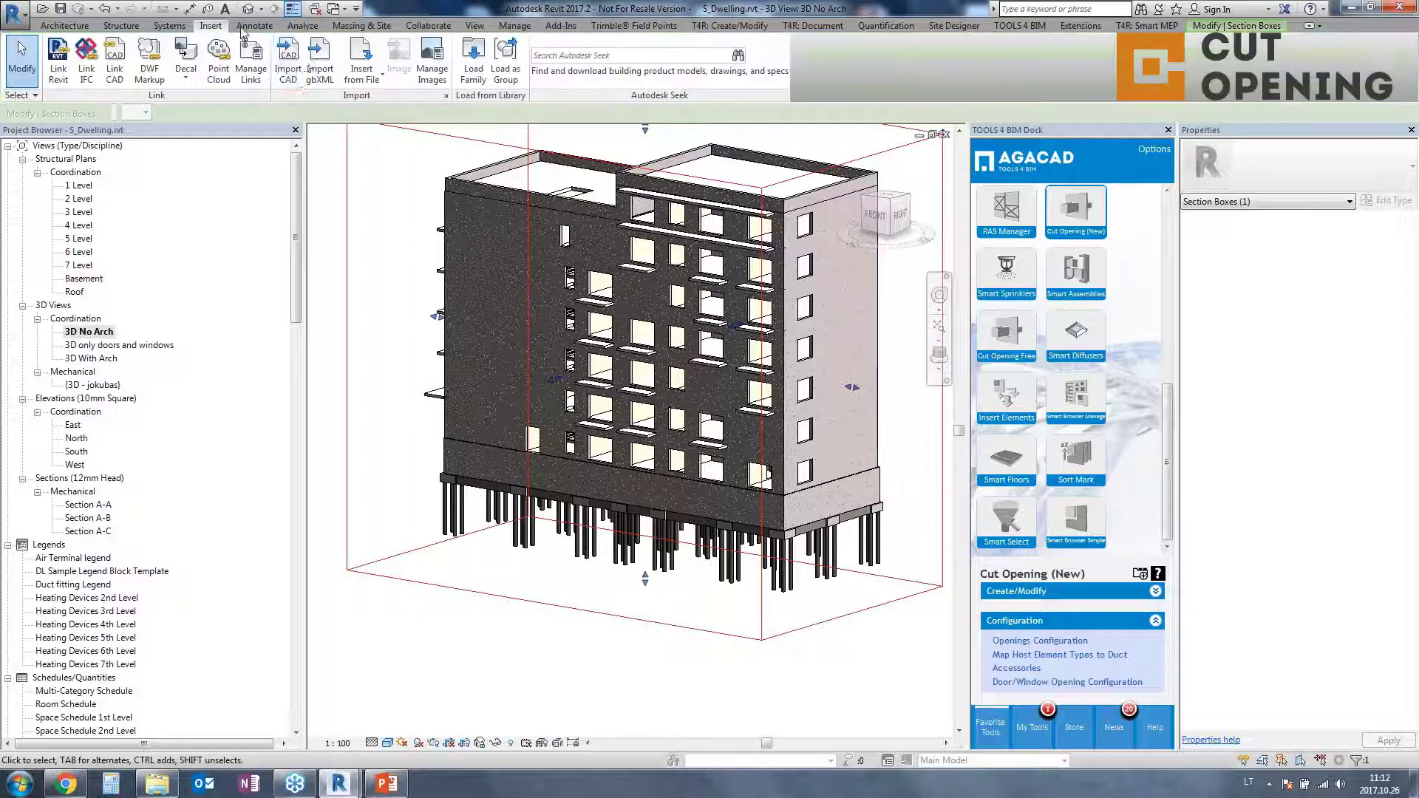
click(251, 65)
click(222, 210)
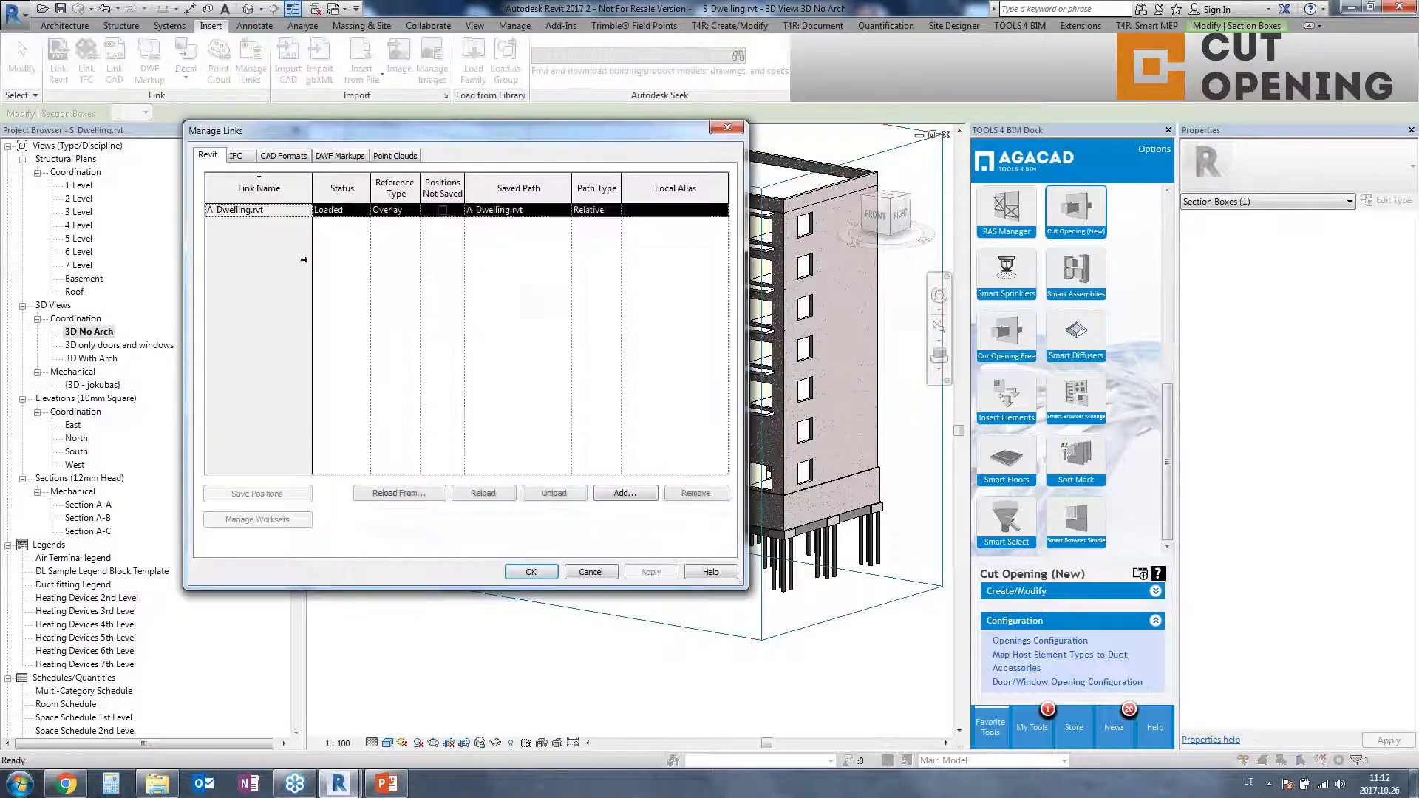
click(482, 493)
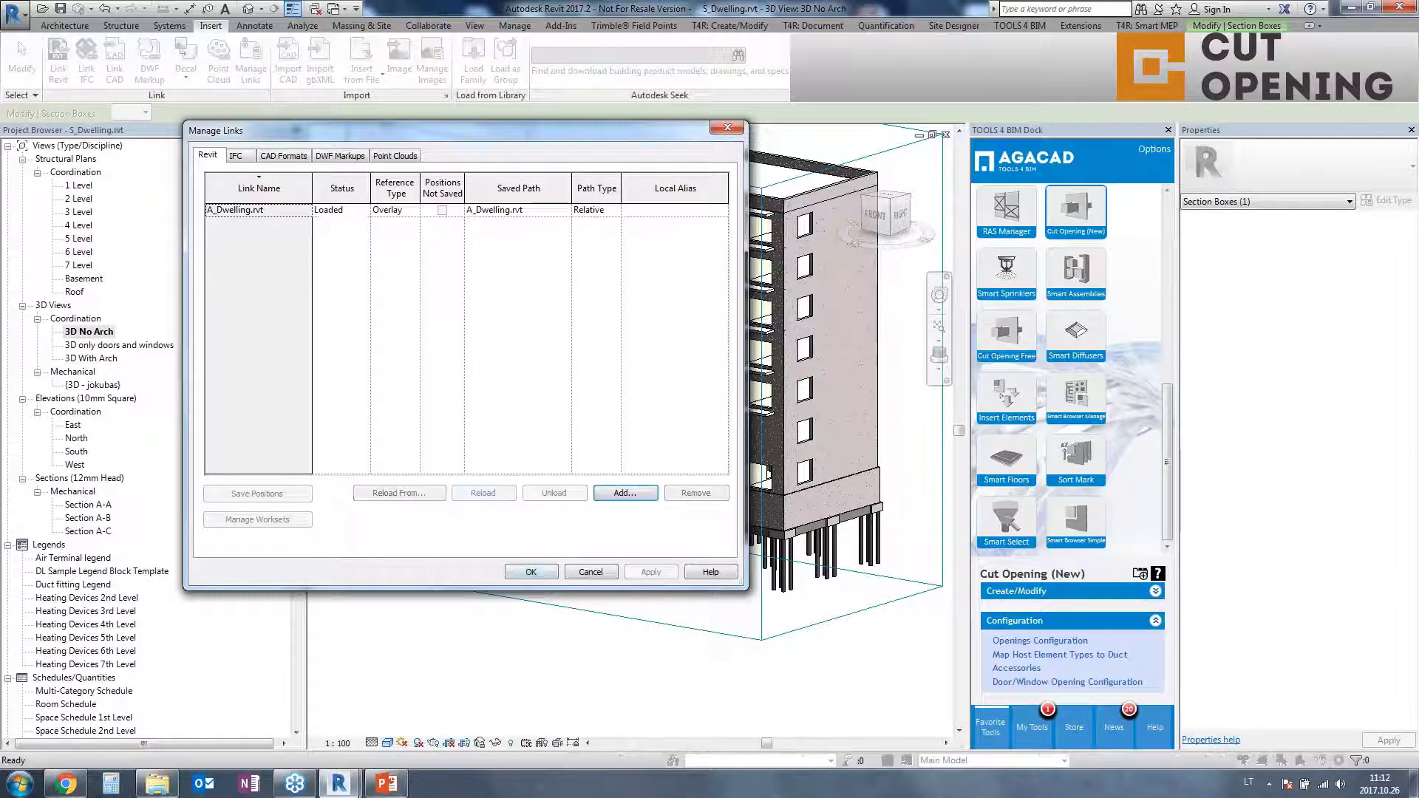
click(532, 571)
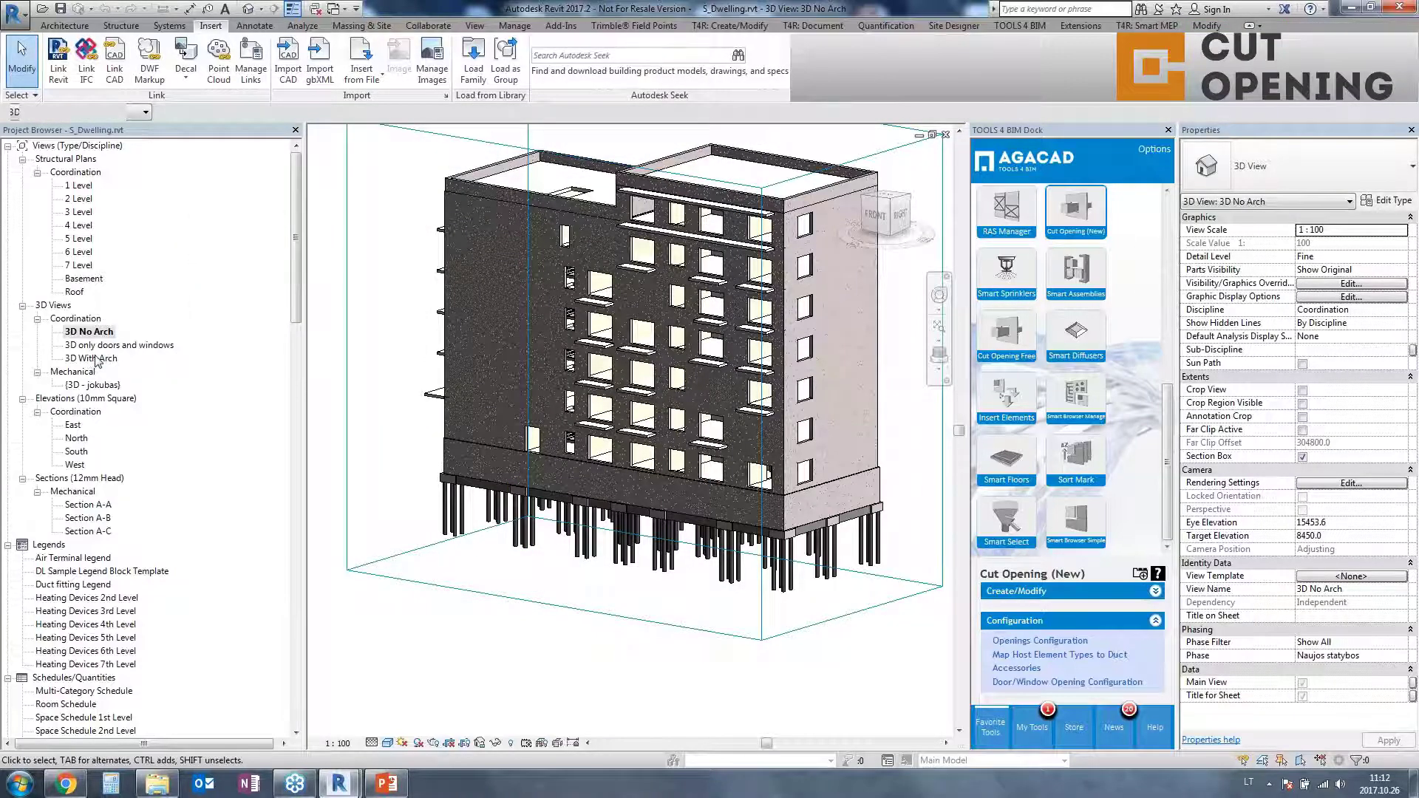
Open the 3D only doors and windows view and compare the two modified facade windows with their wall openings
double_click(104, 345)
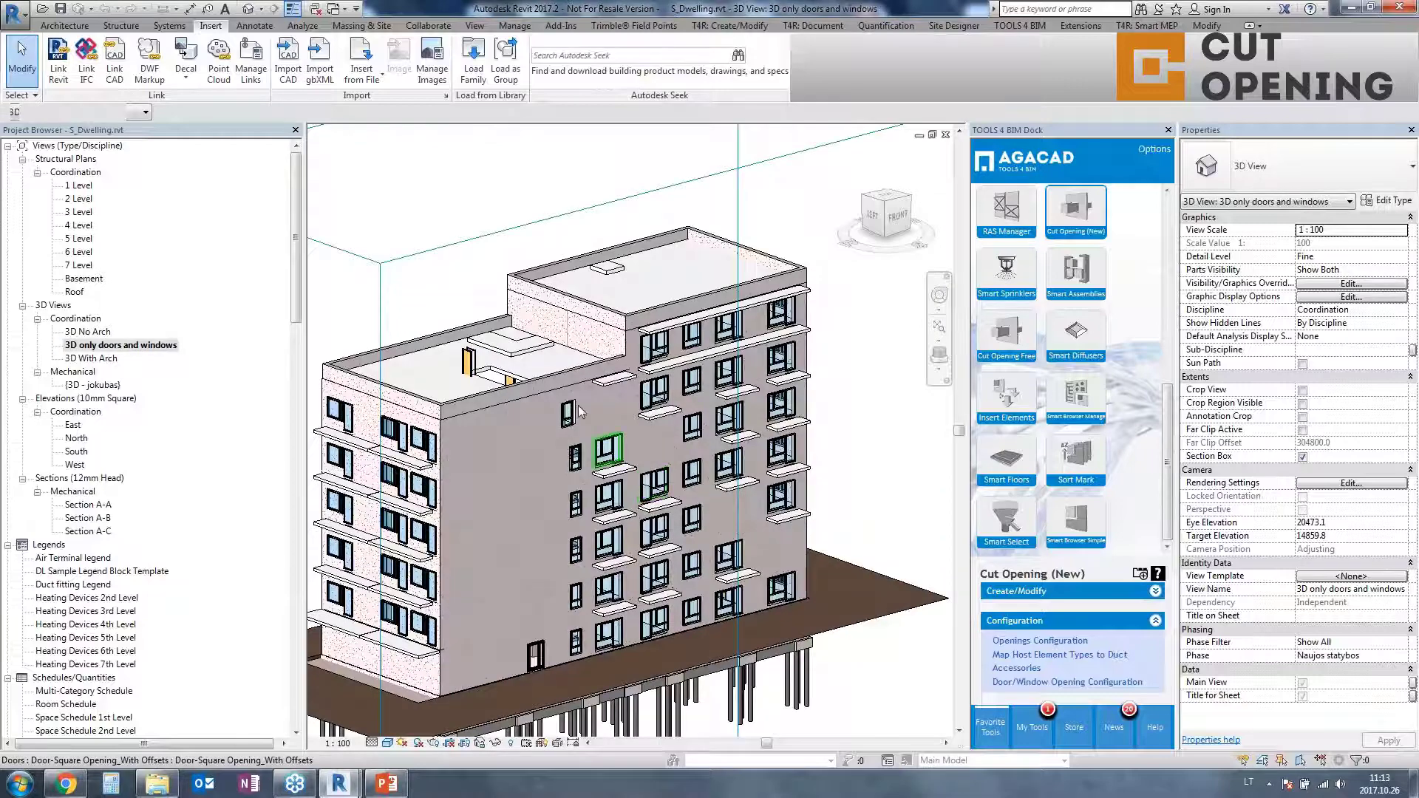
scroll(580, 412, up, 10)
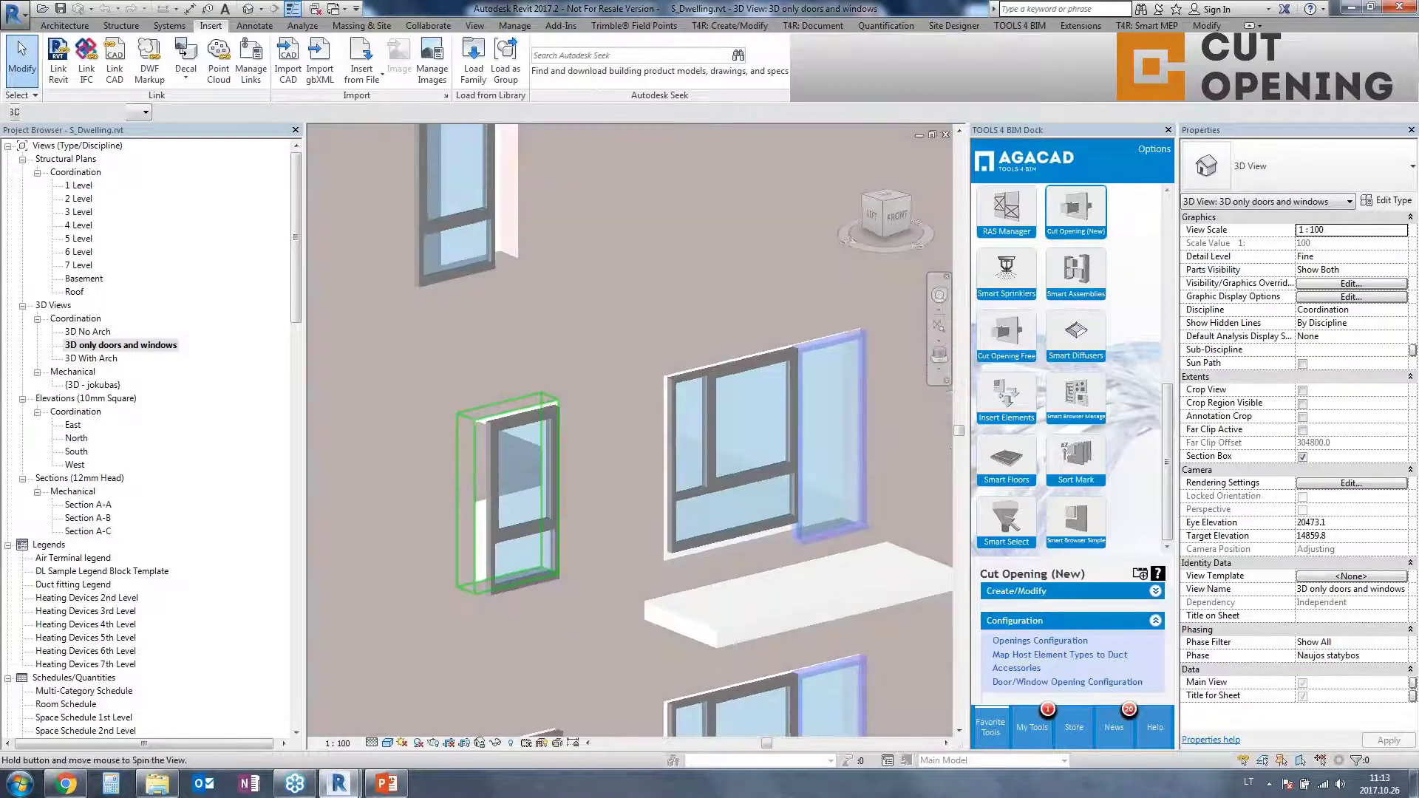
shift+middle_drag(444, 378, 449, 414)
click(436, 395)
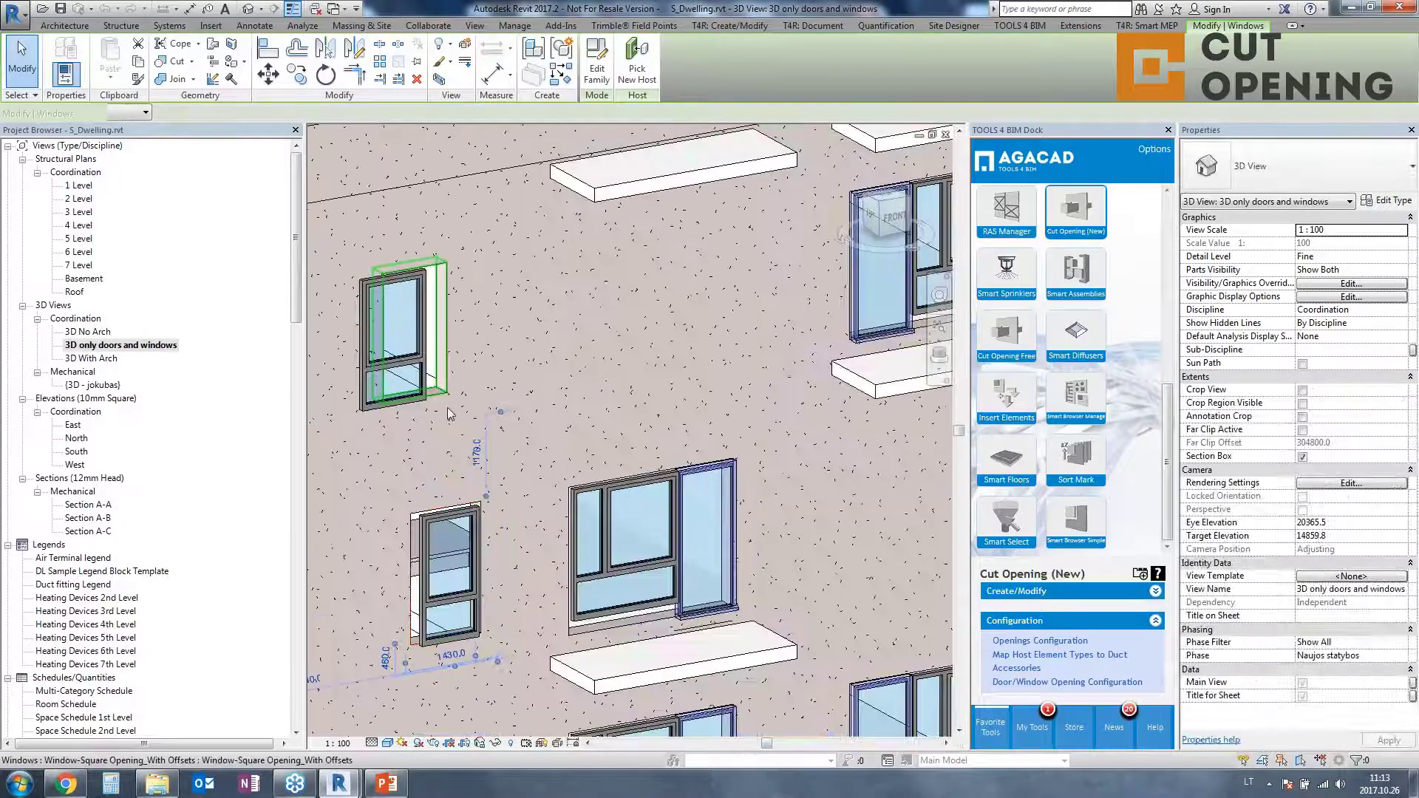
scroll(492, 415, down, 5)
mouse_move(535, 473)
middle_down()
mouse_move(634, 394)
mouse_move(933, 417)
mouse_move(917, 417)
middle_up()
Run Cut Opening's Insert/Update Door/Window Openings check and move its results window aside
click(1016, 591)
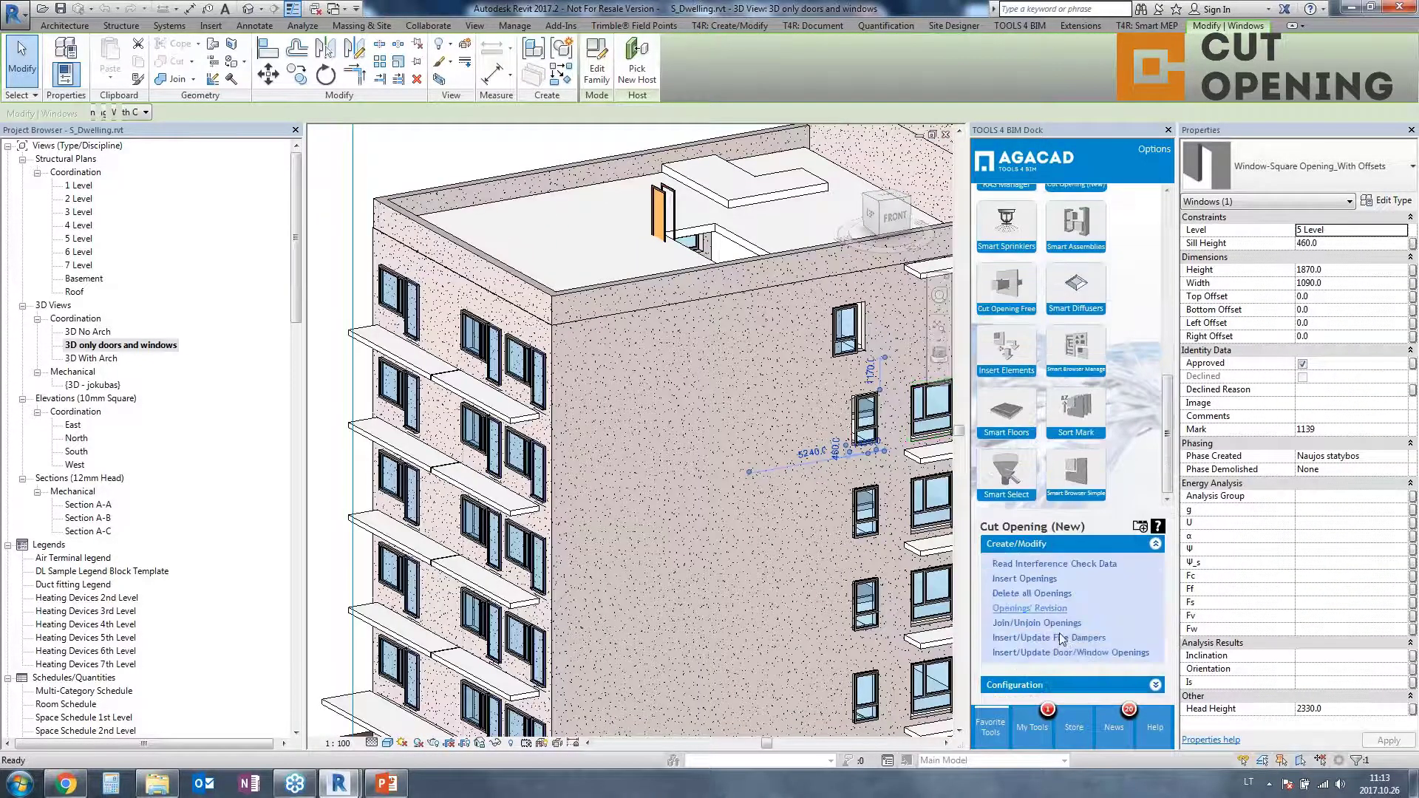
click(1035, 655)
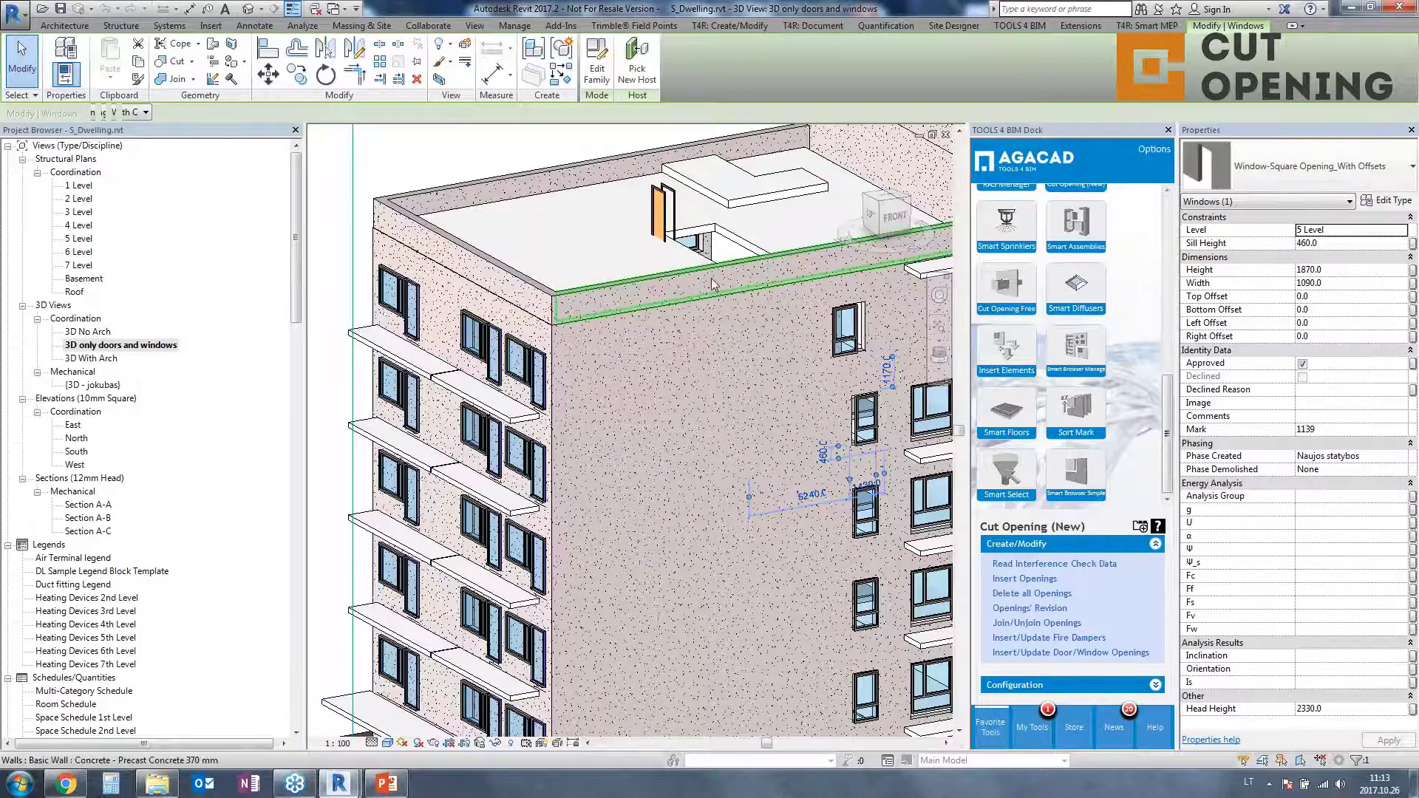
click(1071, 653)
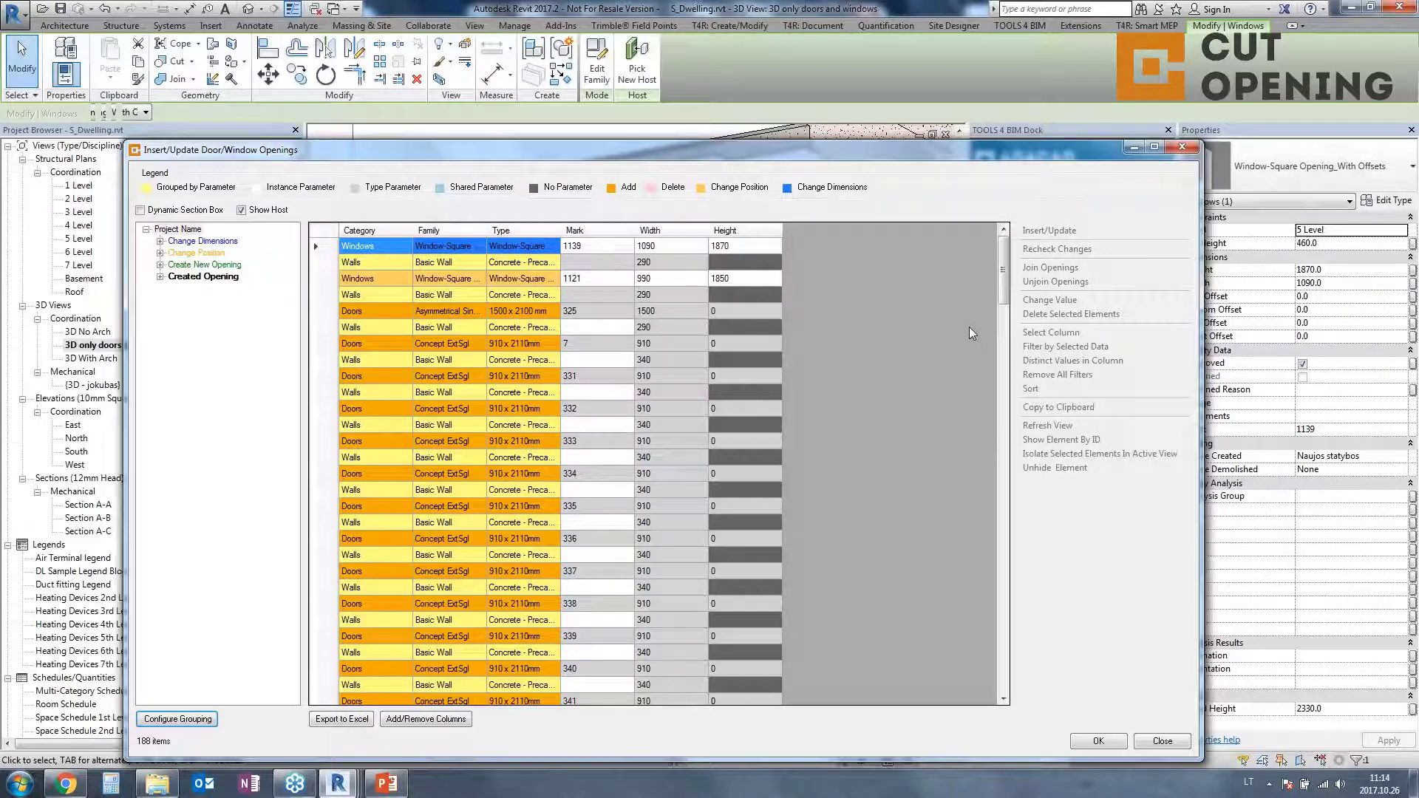
drag(316, 153, 479, 171)
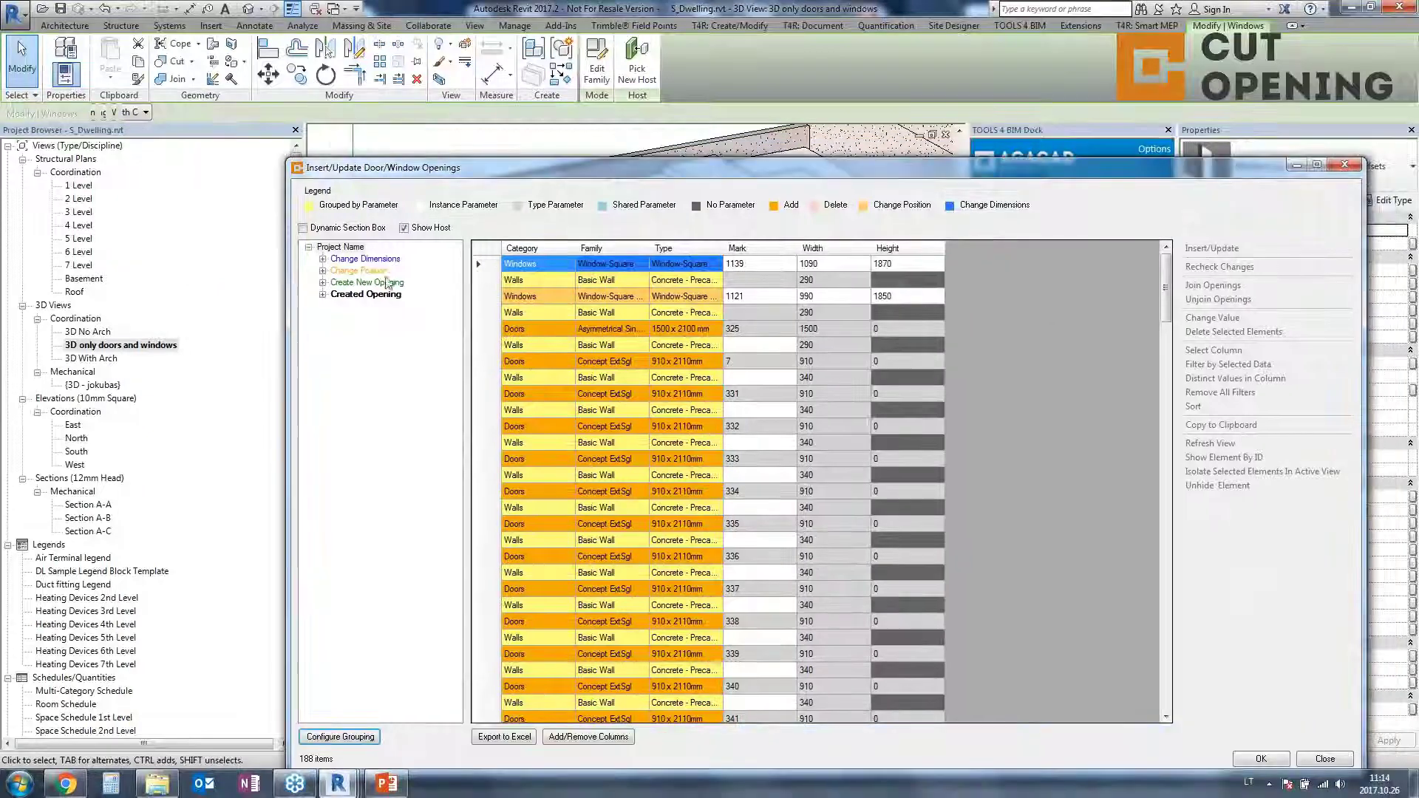
Update the window opening with mark 1139 listed under Change Dimensions, then return to the results window
click(375, 261)
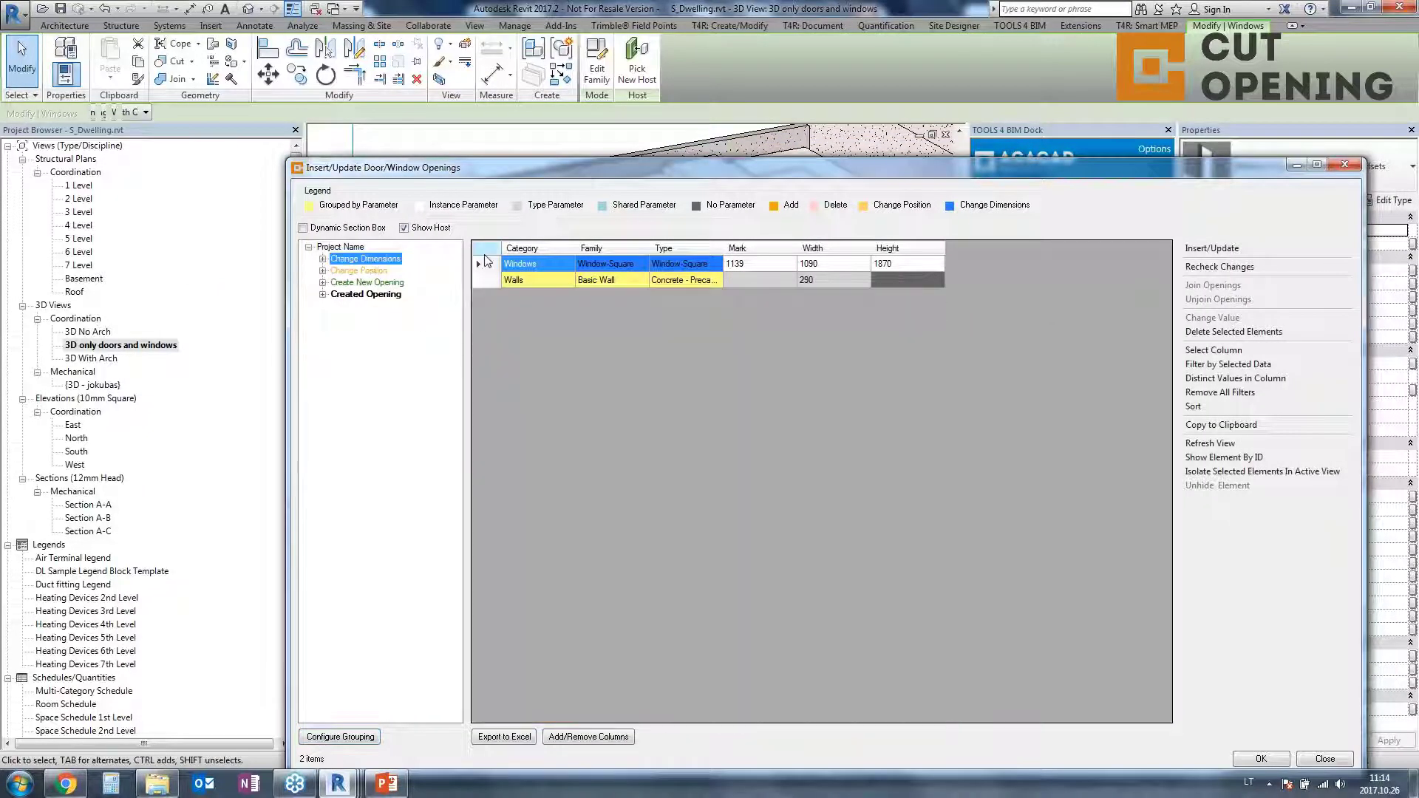
click(486, 250)
click(1220, 250)
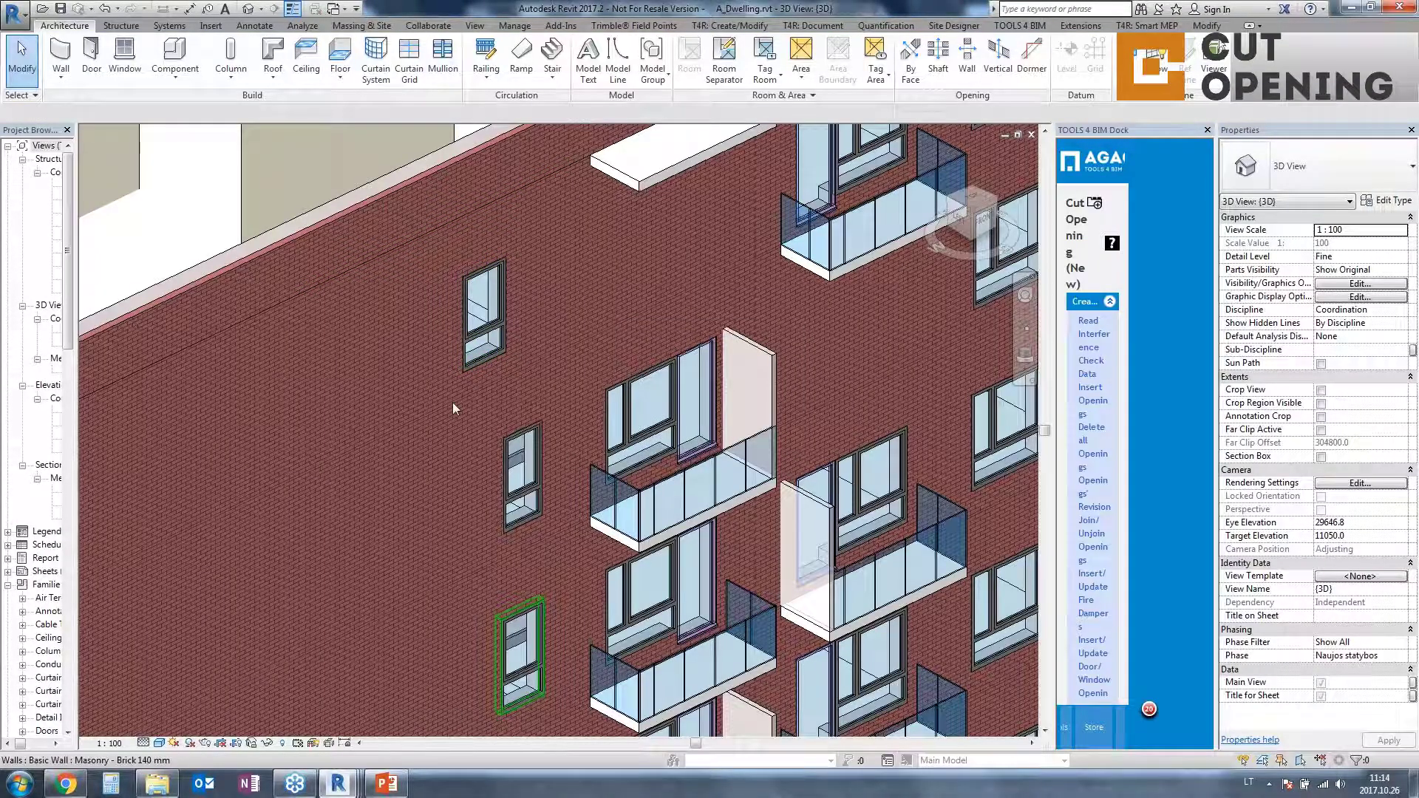
mouse_move(342, 785)
click(443, 732)
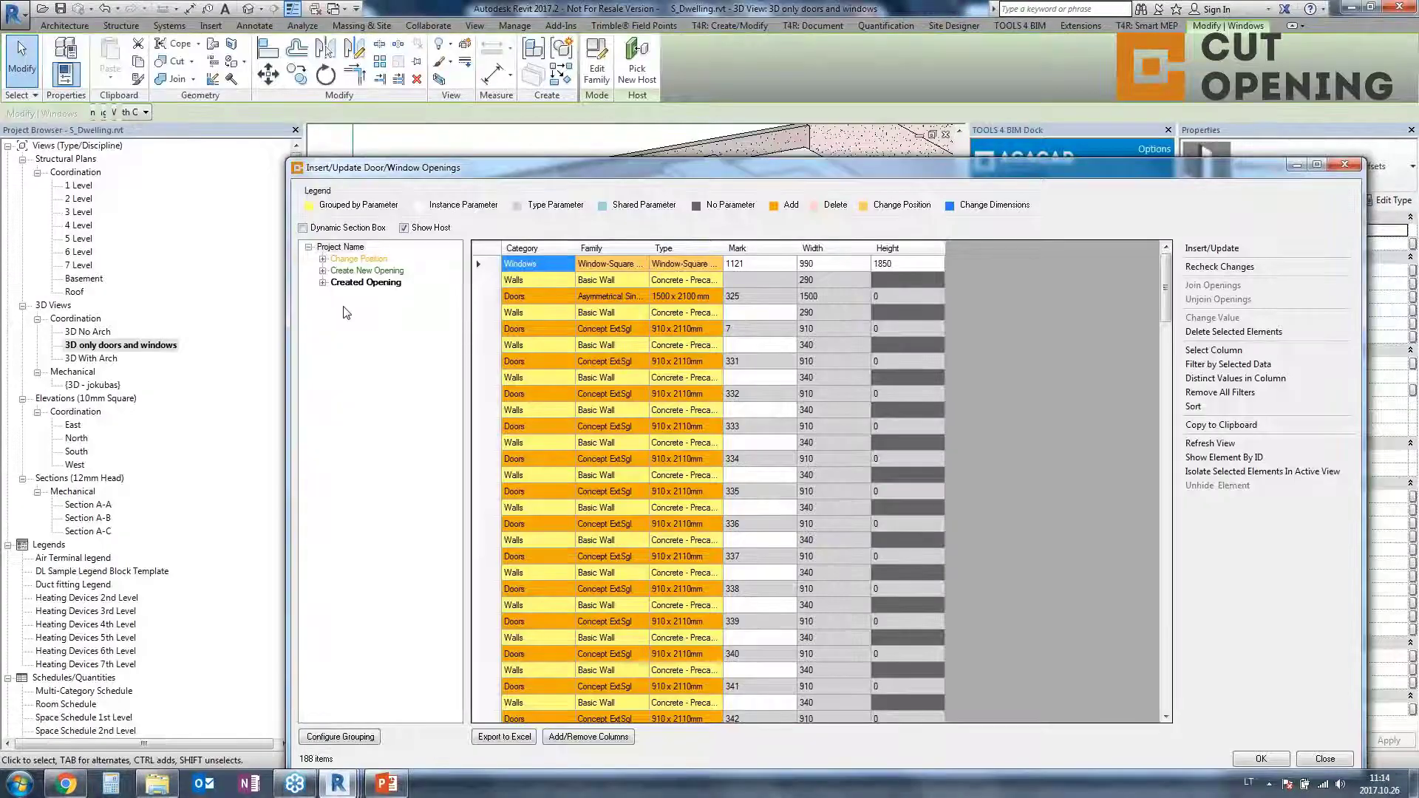
Update the window opening with mark 1121 listed under Change Position and close the Insert/Update Door/Window Openings window
click(478, 250)
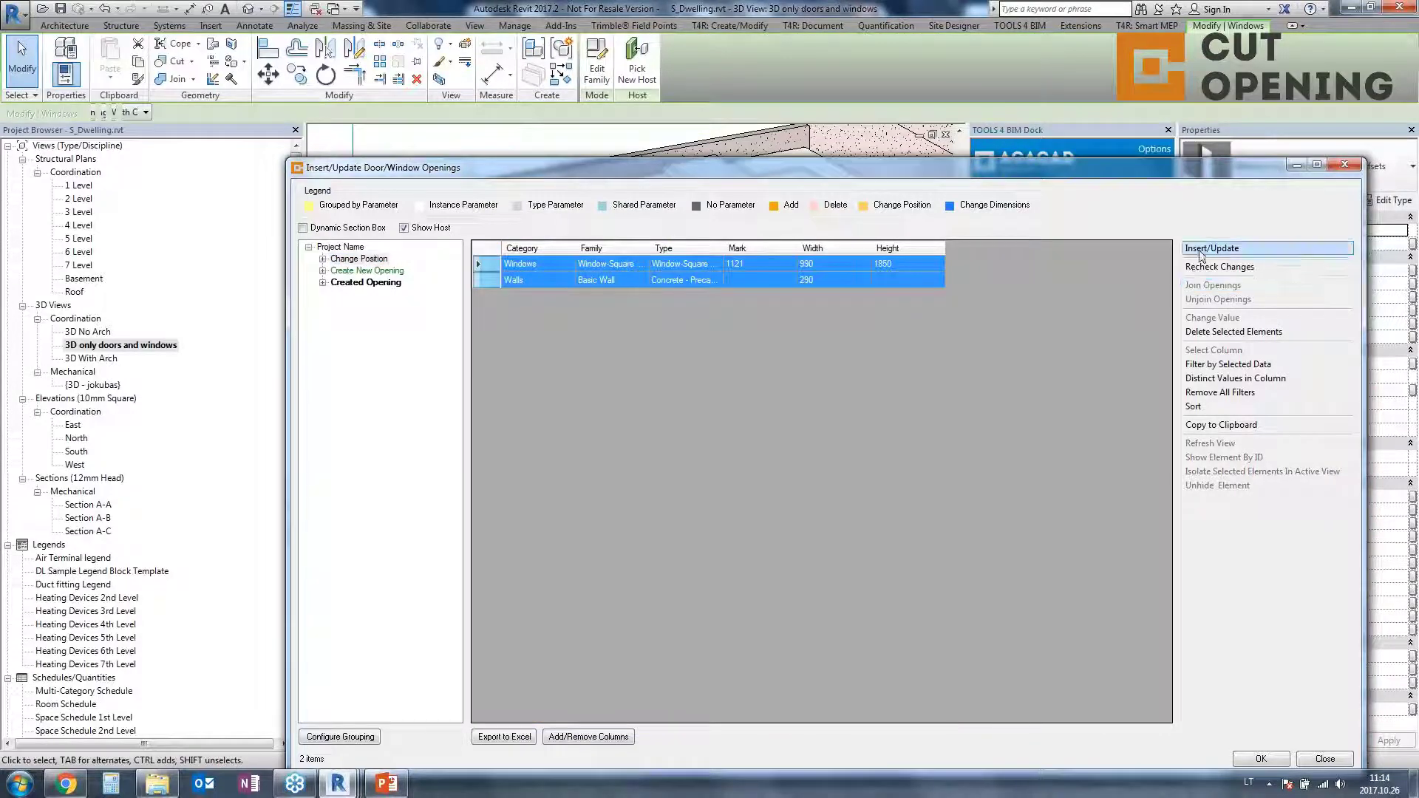
click(1203, 249)
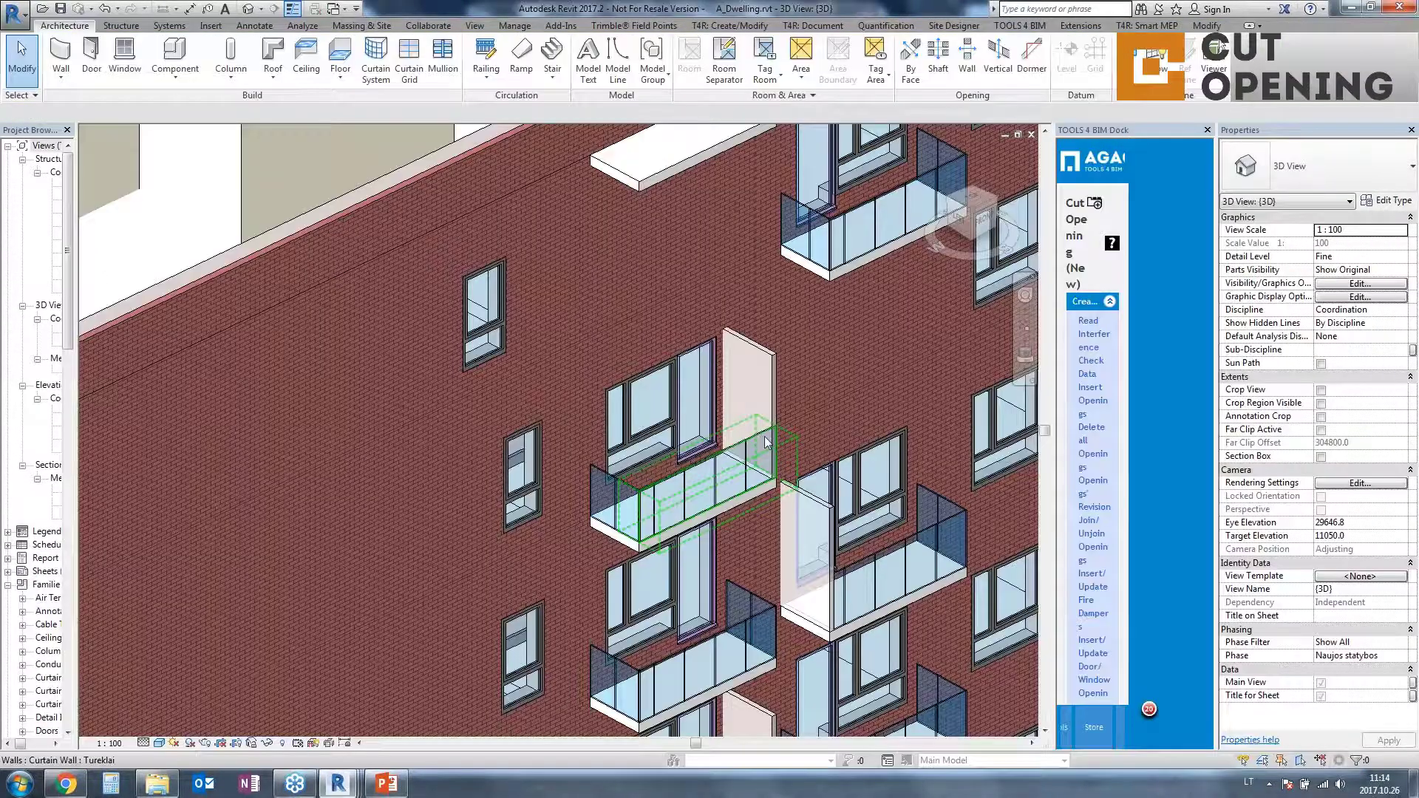
mouse_move(338, 784)
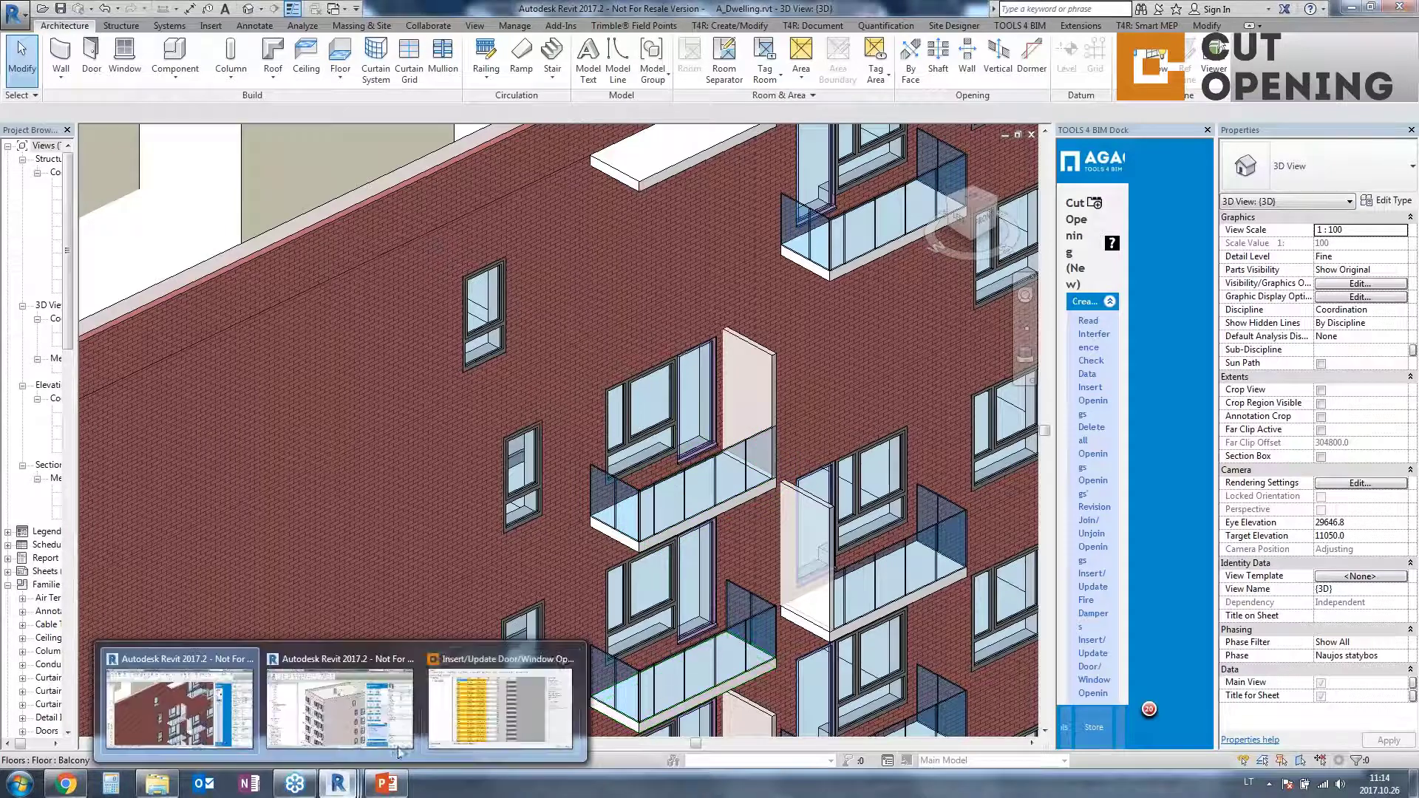
click(503, 710)
click(1345, 164)
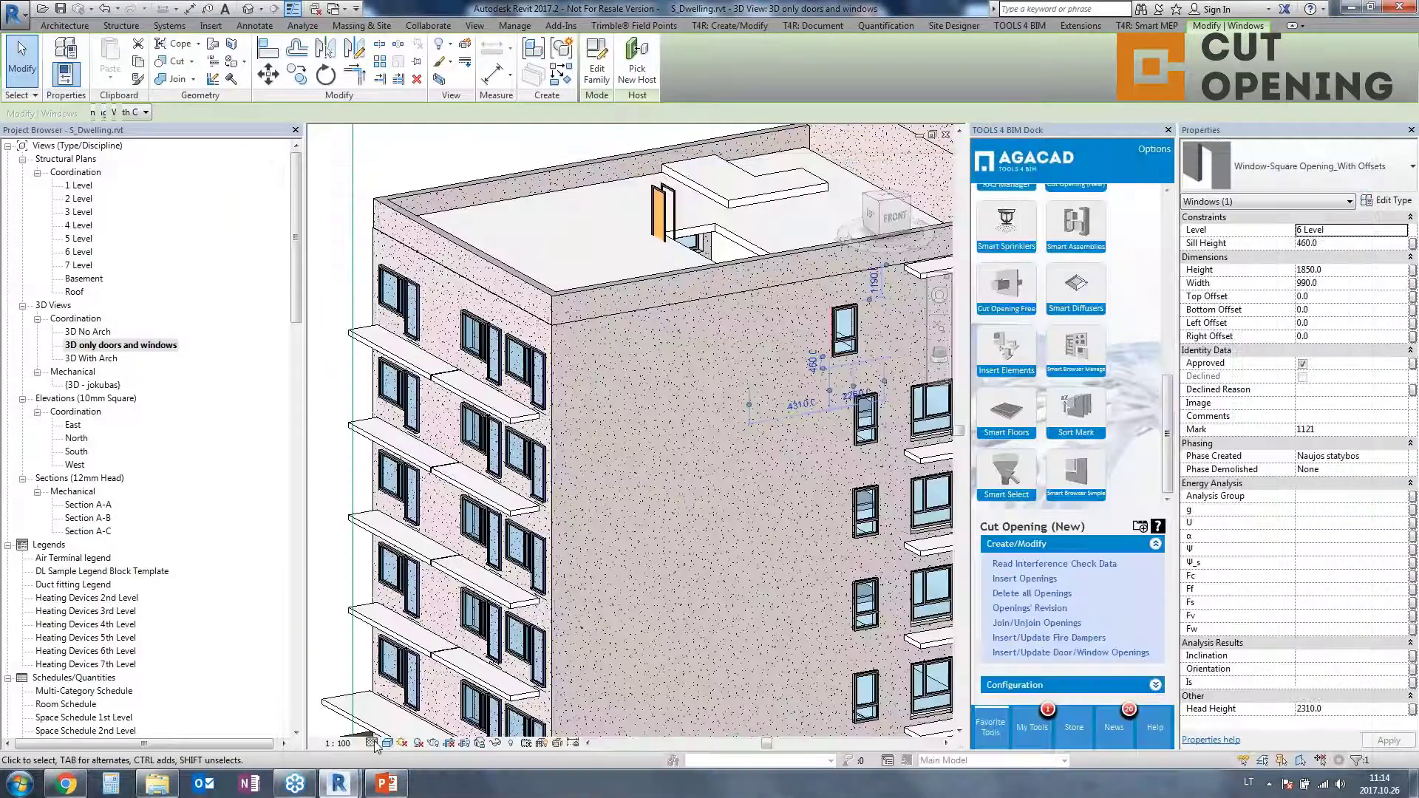
Examine up close how the updated 6 Level opening fits around the relocated architectural window
middle_drag(597, 525, 386, 514)
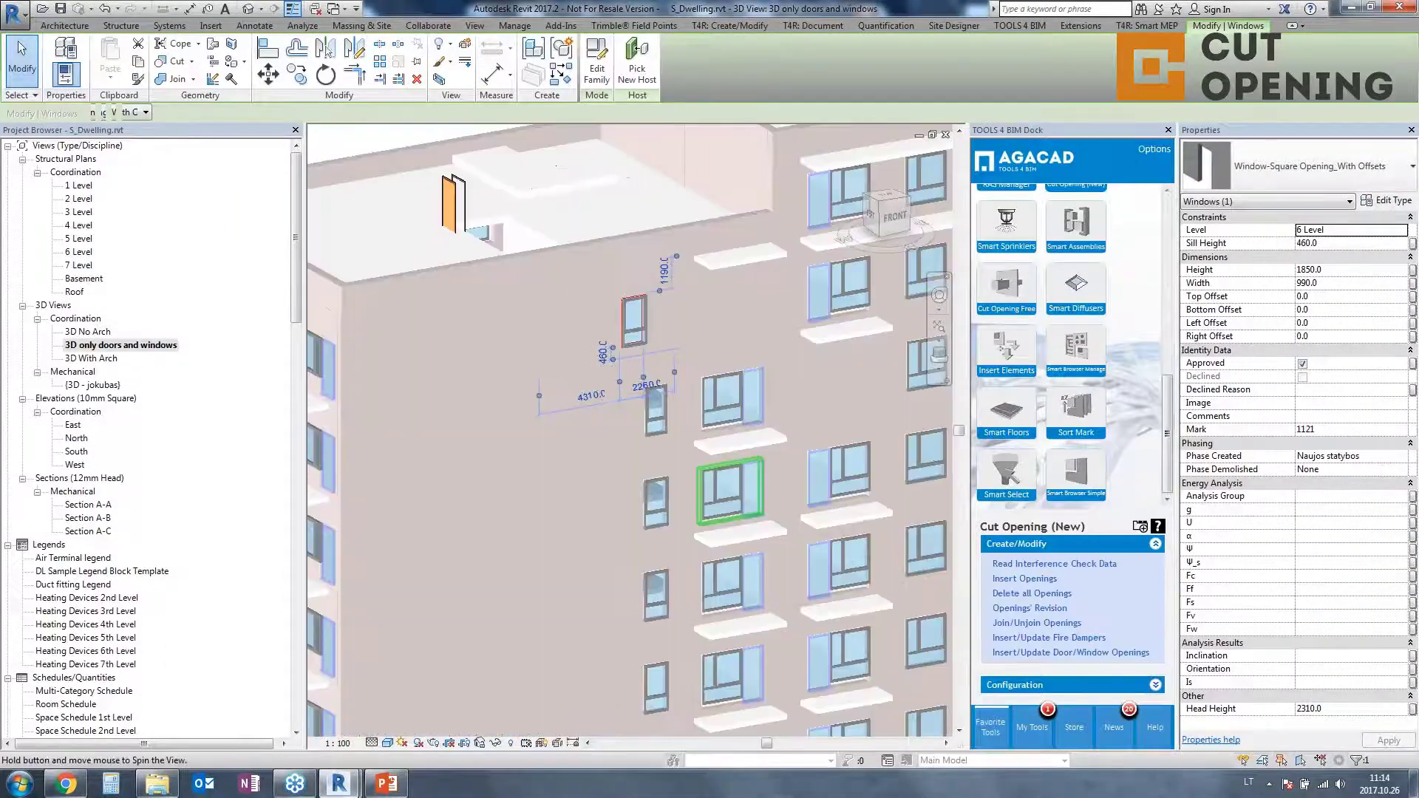
scroll(663, 405, up, 8)
shift+middle_drag(737, 517, 658, 698)
scroll(655, 558, down, 3)
scroll(586, 400, up, 3)
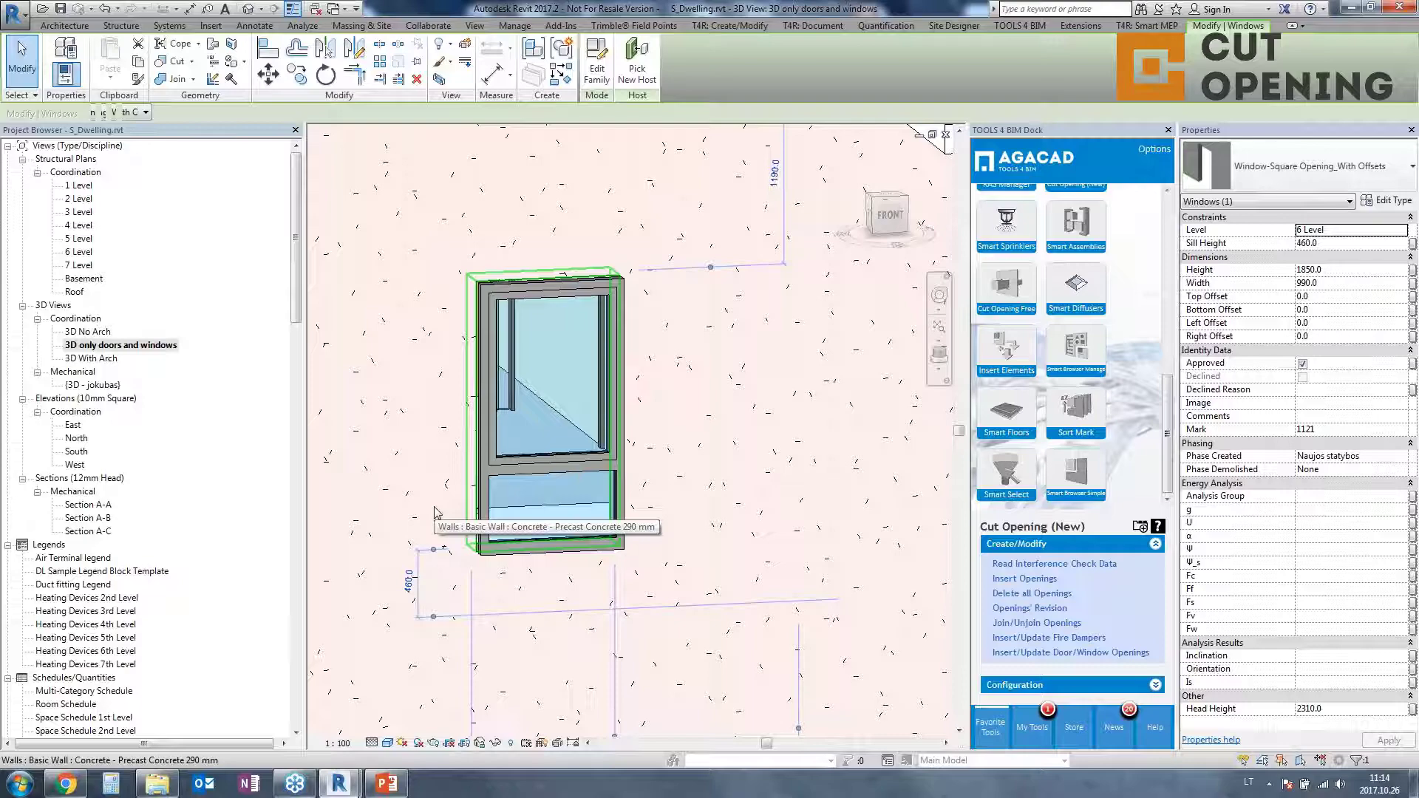
Open the 3D No Arch view, inspect the updated openings in the structural facade and clear the selection
double_click(87, 332)
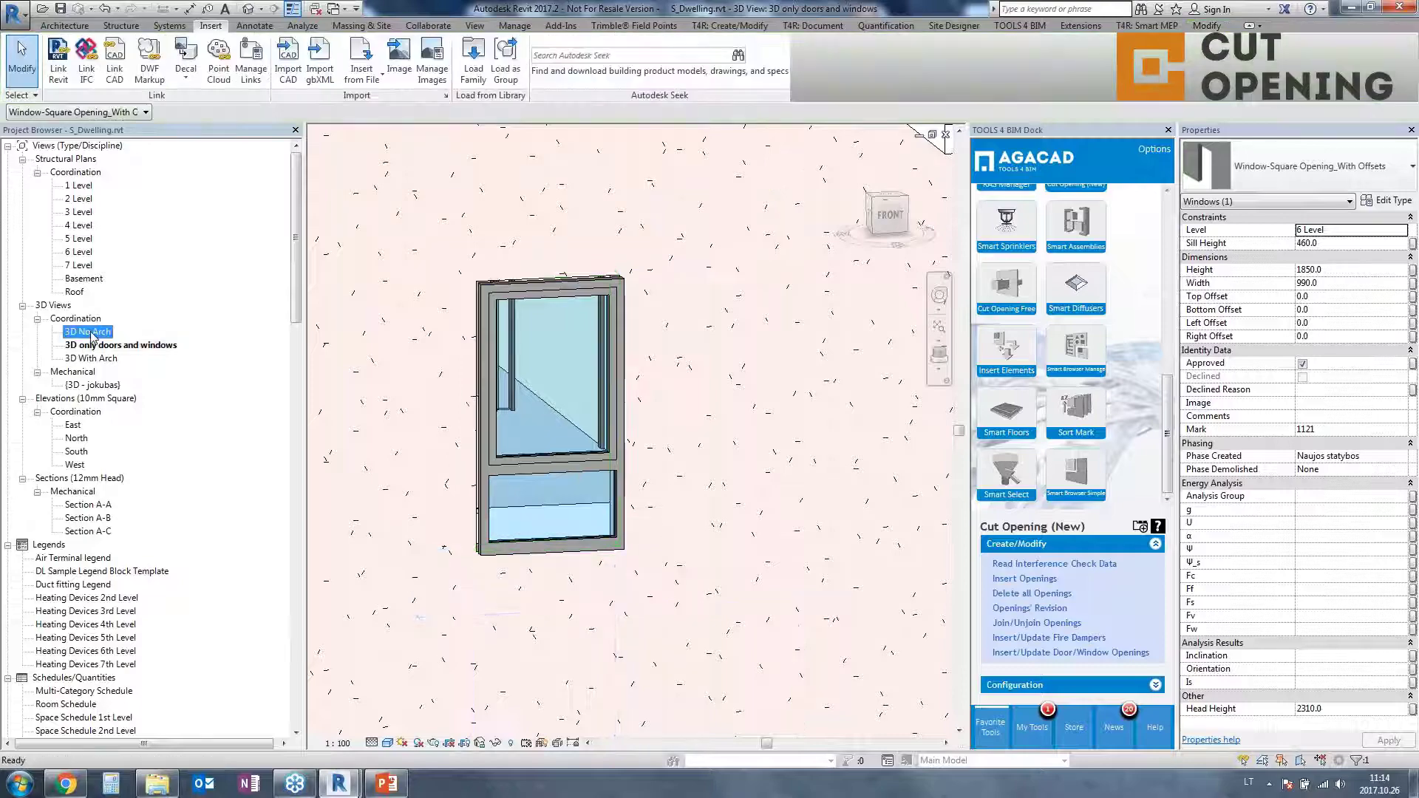
shift+middle_drag(671, 497, 748, 466)
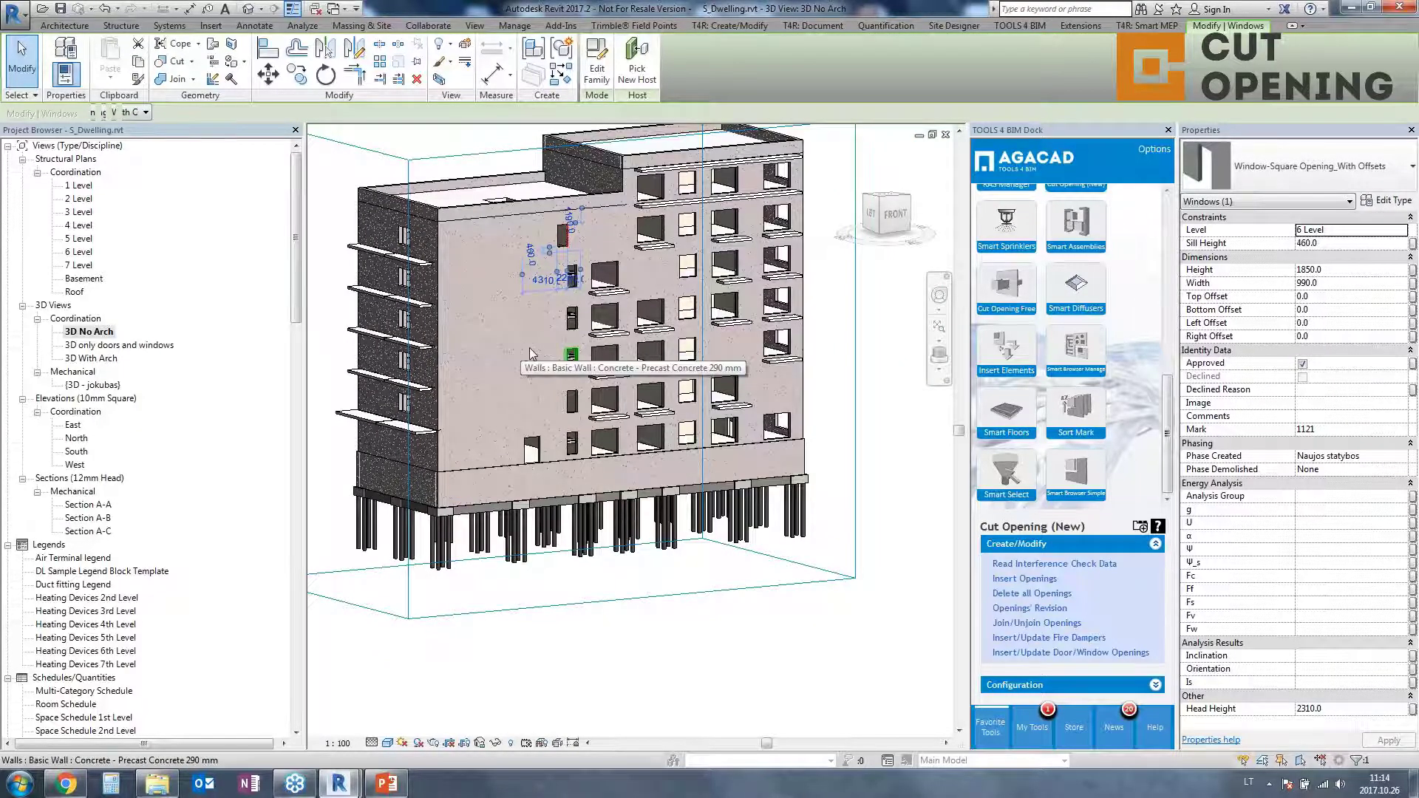
shift+middle_drag(529, 347, 720, 569)
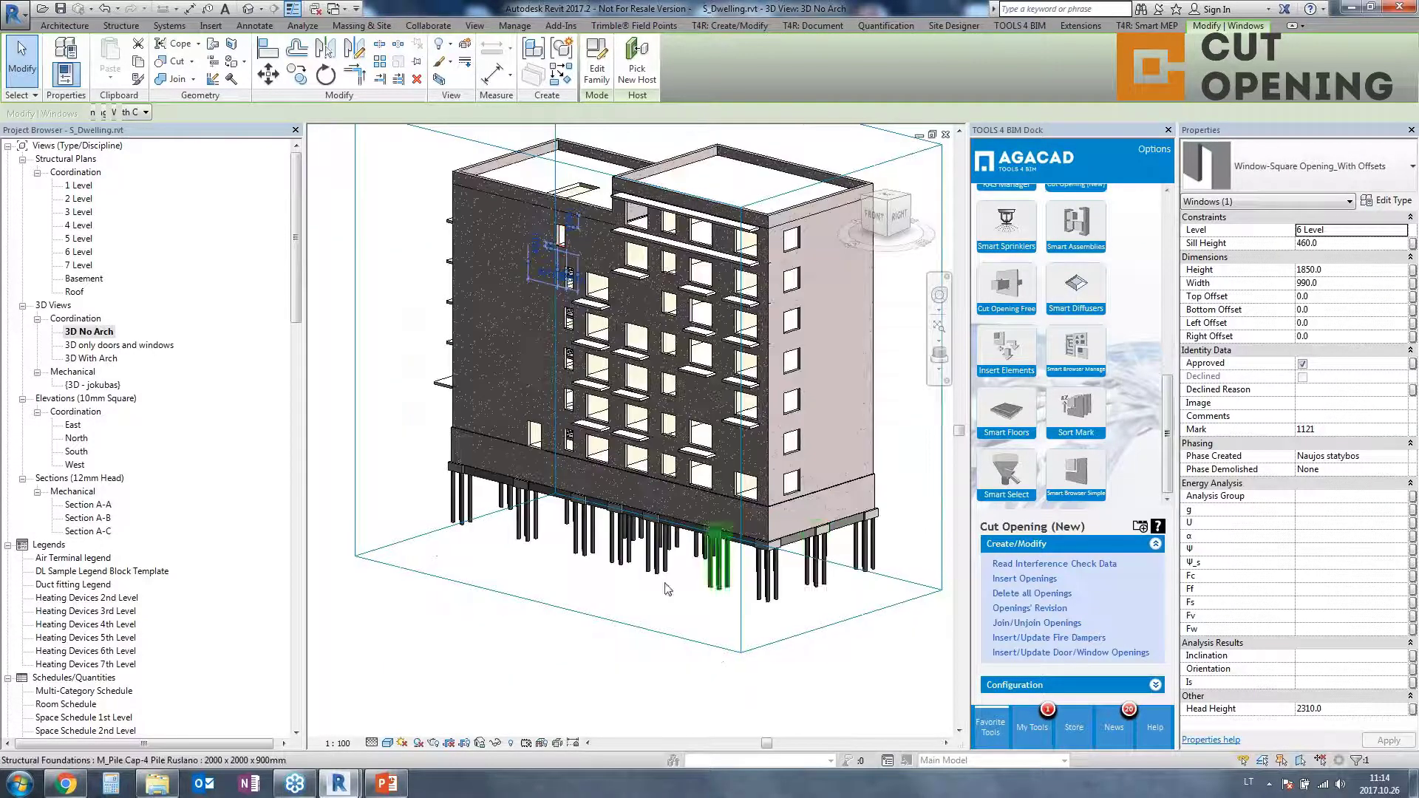
click(577, 646)
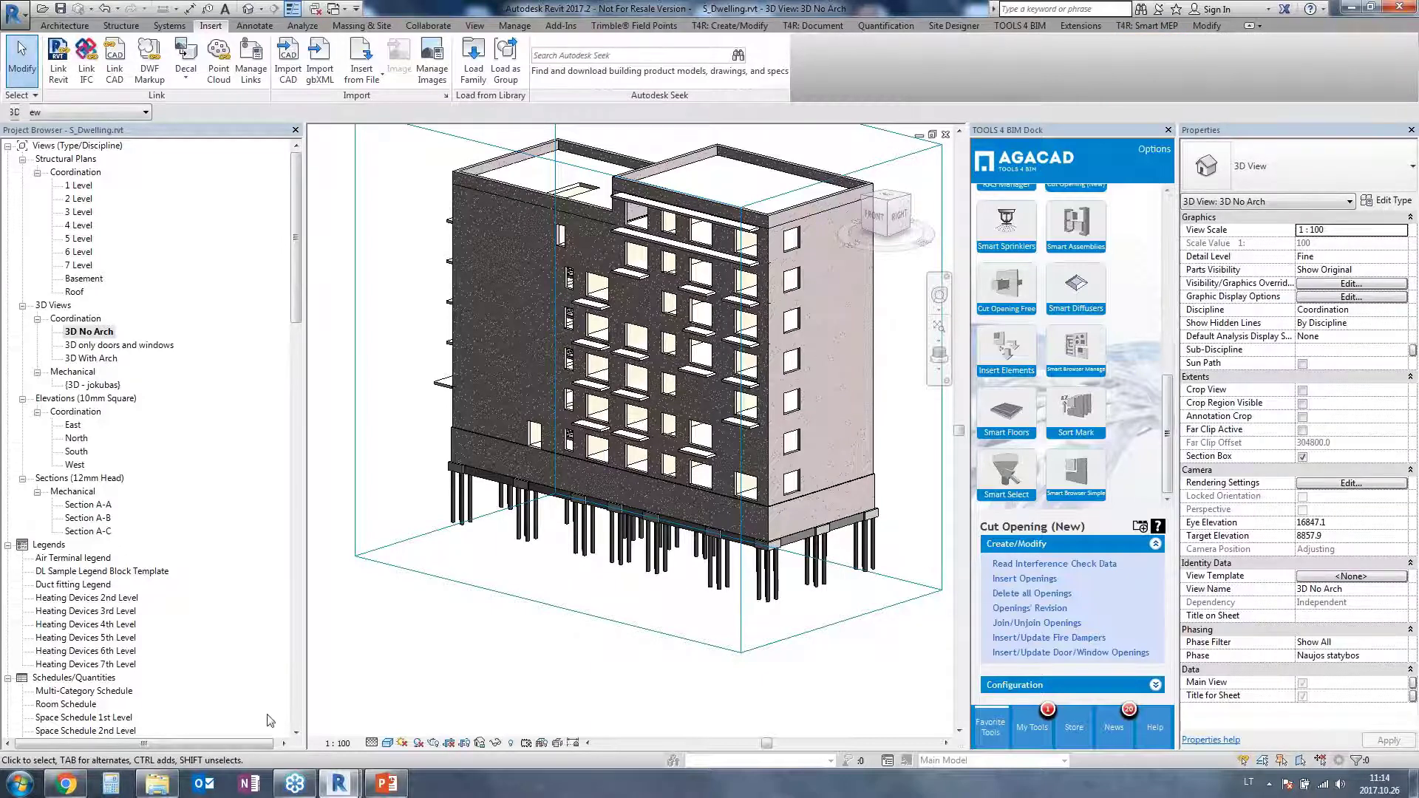
Switch to the PowerPoint presentation and run the slide show from the LIVE DEMO slide through to the THANK YOU! slide
click(384, 785)
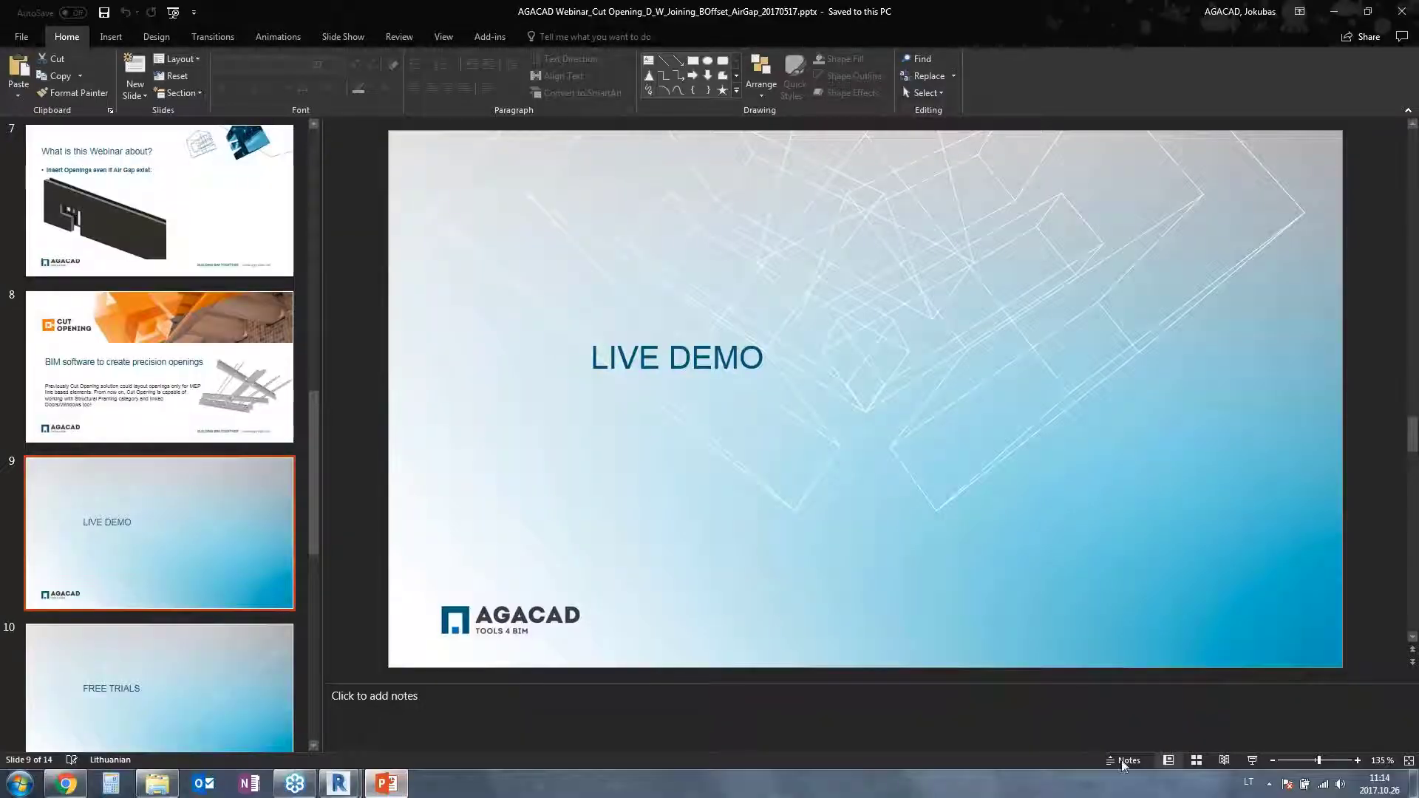
click(1254, 763)
key(Right)
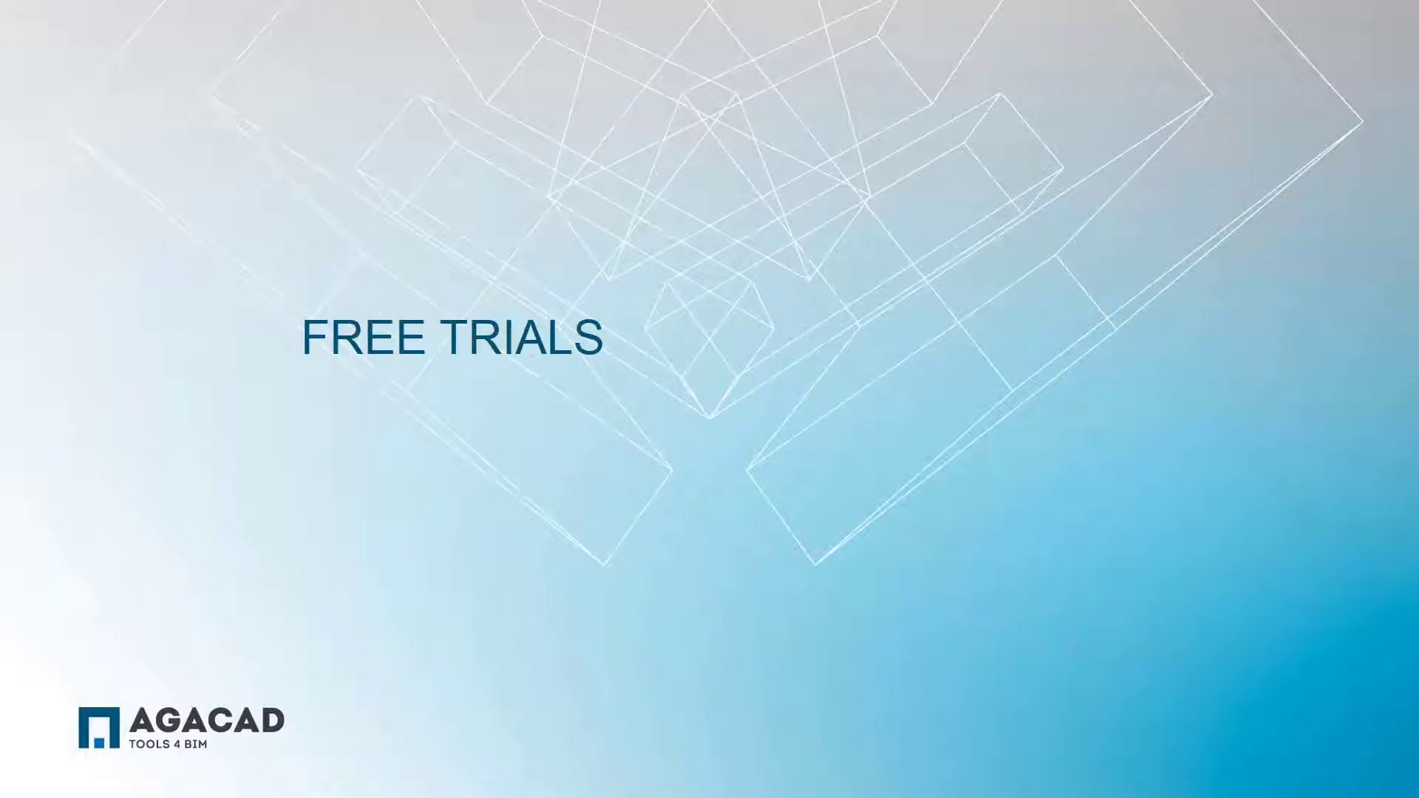
key(Right)
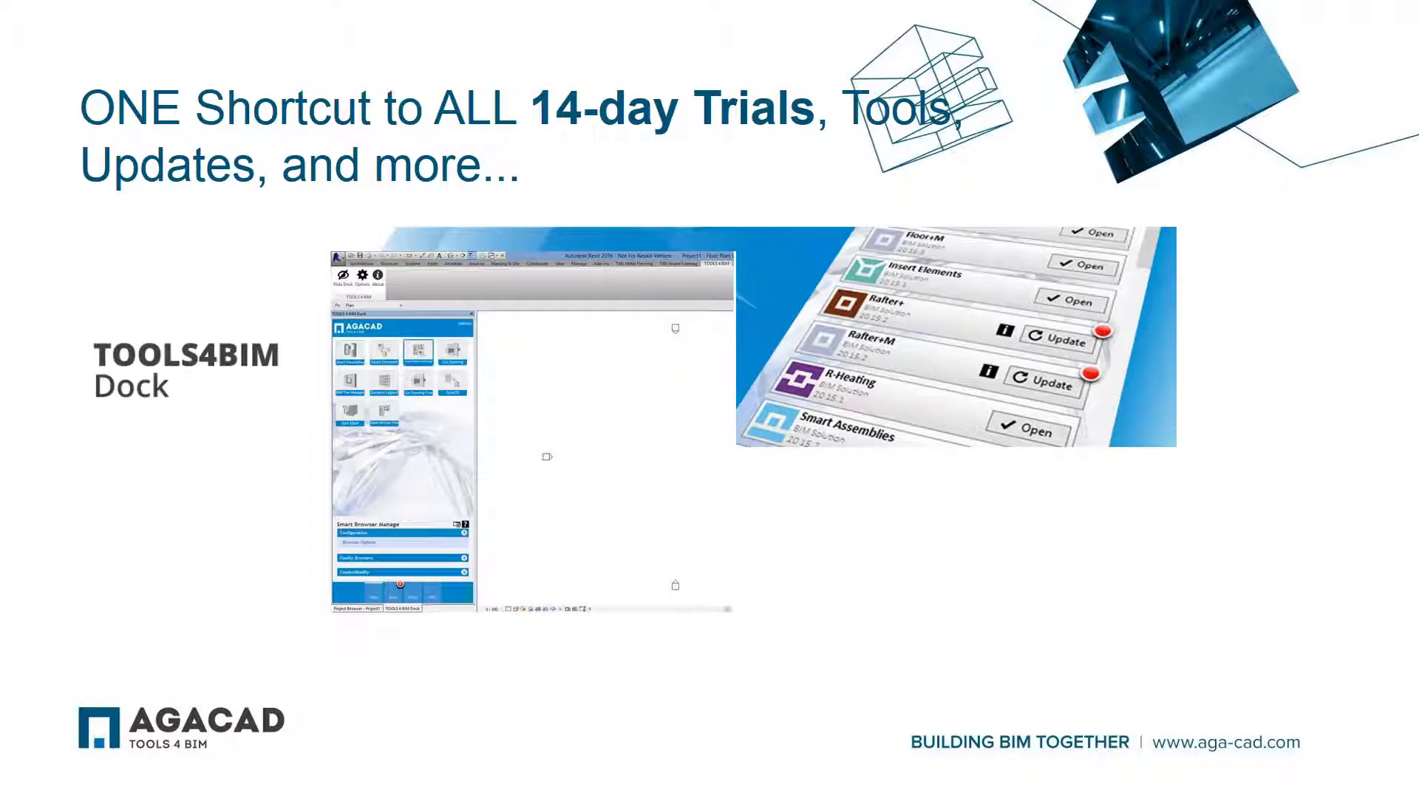
key(Right)
key(Right)
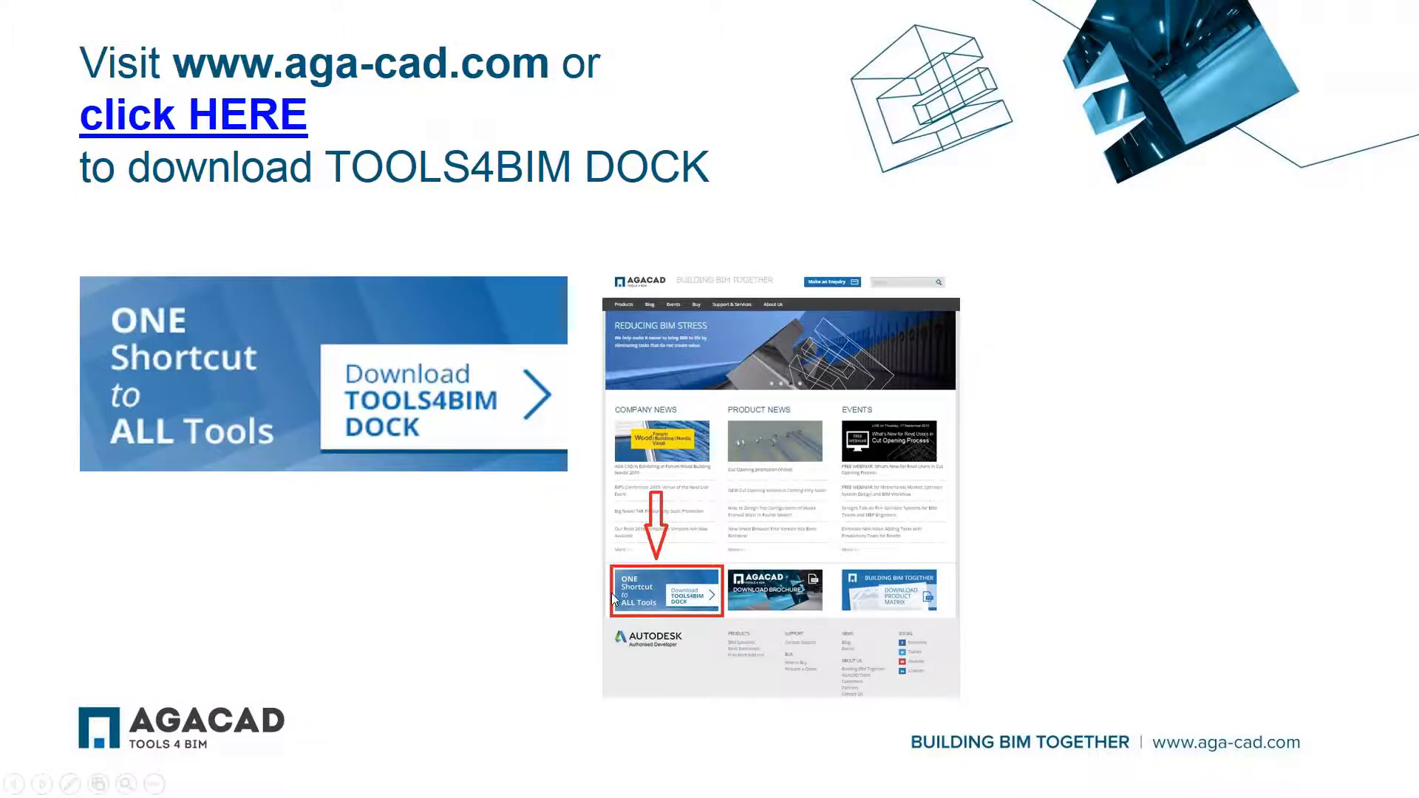
key(Right)
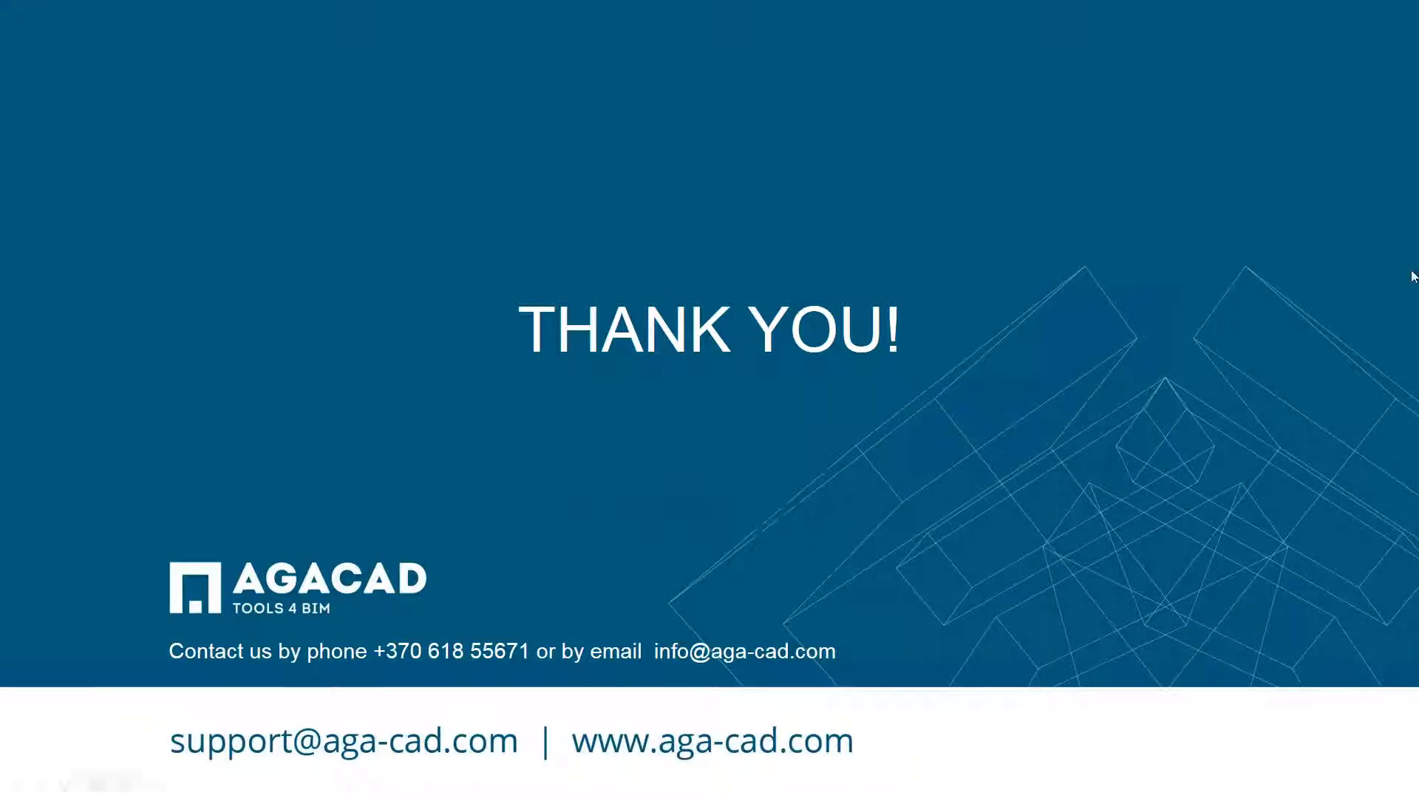
click(1403, 249)
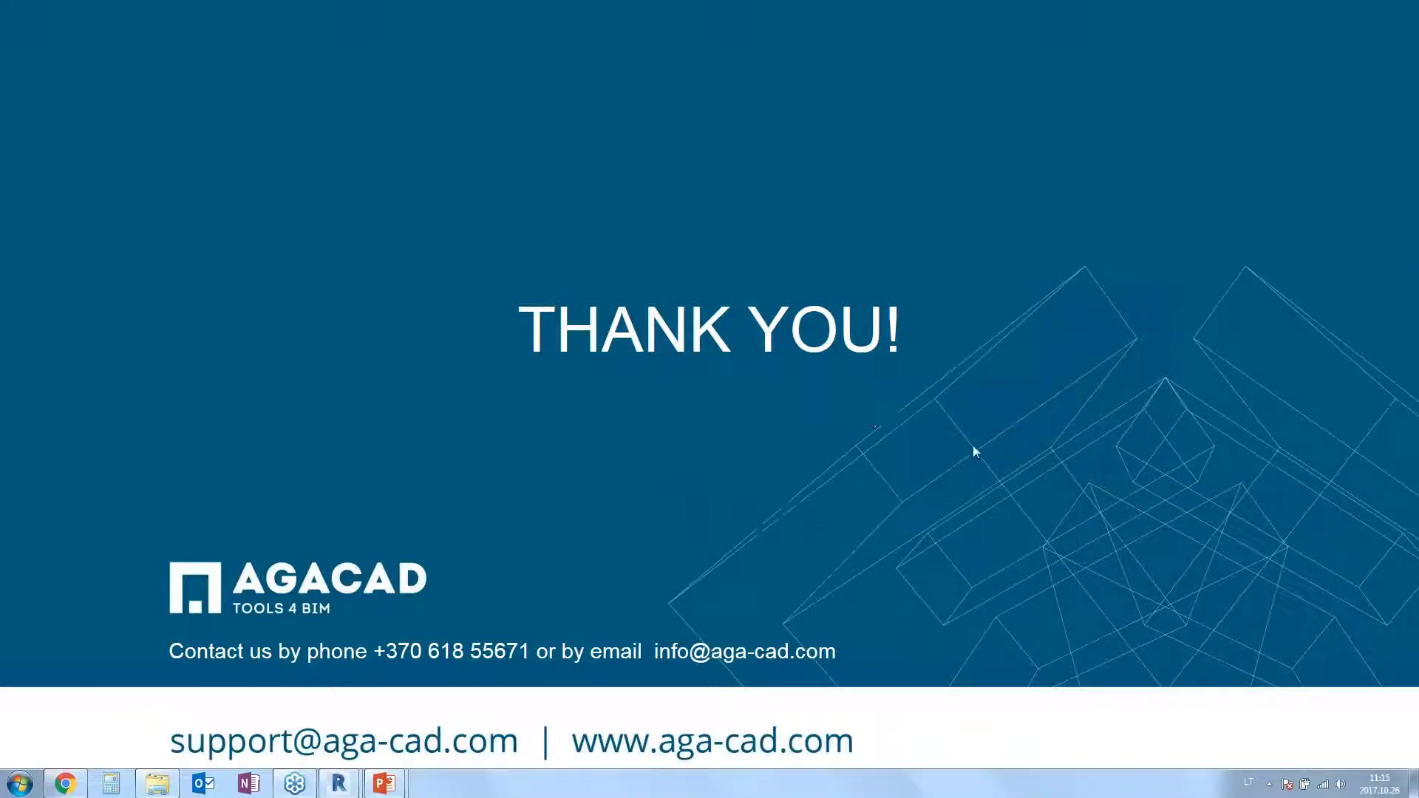